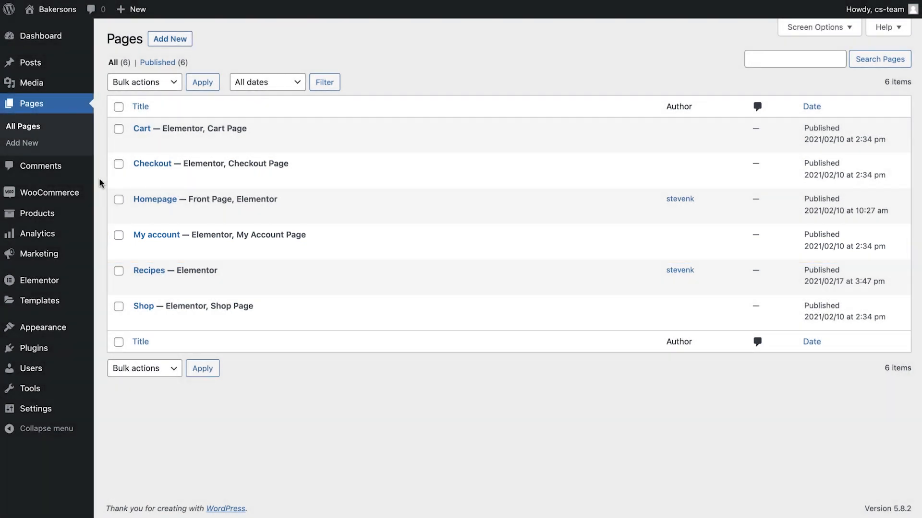
# Step: Open the Cart page for editing with Elementor and delete its existing WooCommerce Pages widget
pyautogui.moveTo(195, 150)
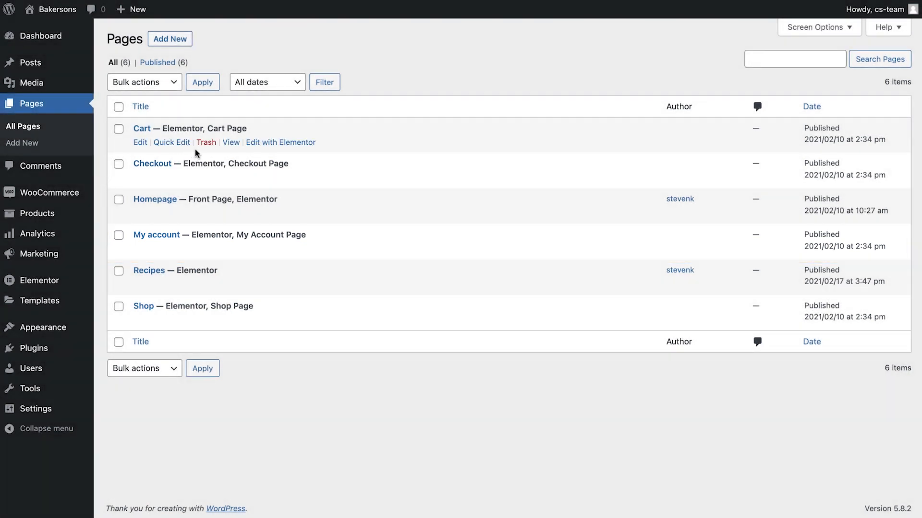
pyautogui.click(273, 144)
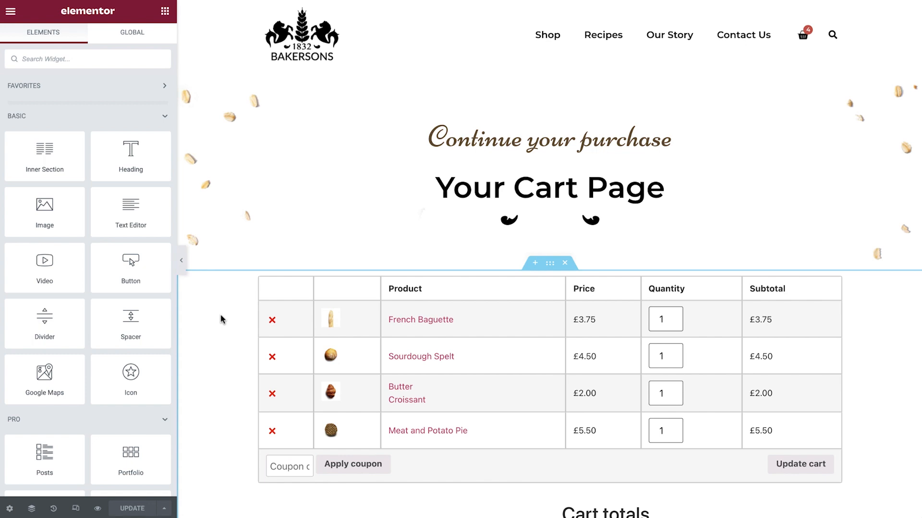
pyautogui.scroll(-5, 222, 319)
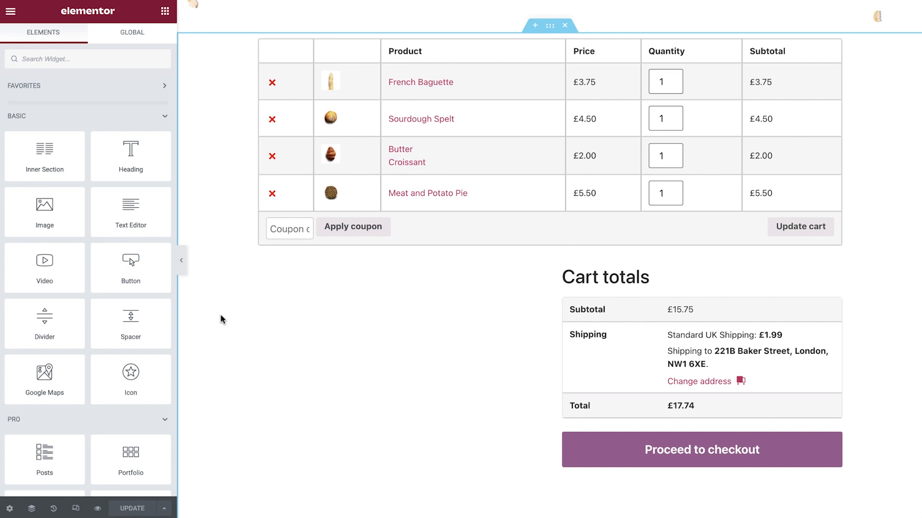
pyautogui.rightClick(307, 278)
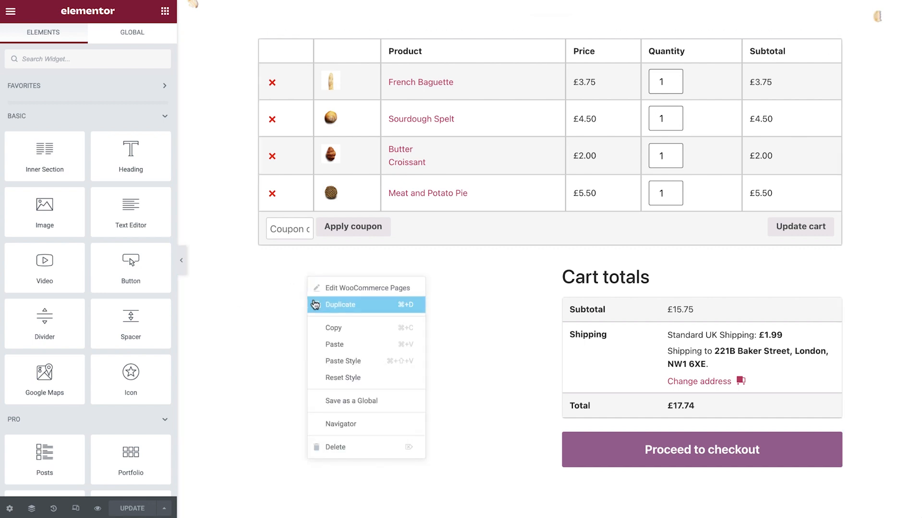
pyautogui.click(343, 447)
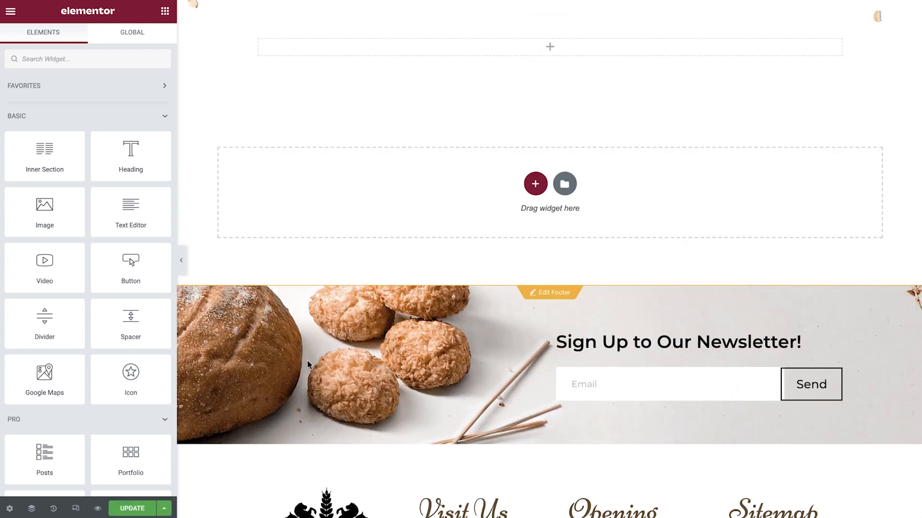
# Step: Find the Cart widget and add it to the empty section beneath the "Your Cart Page" heading
pyautogui.click(117, 60)
pyautogui.write('cart')
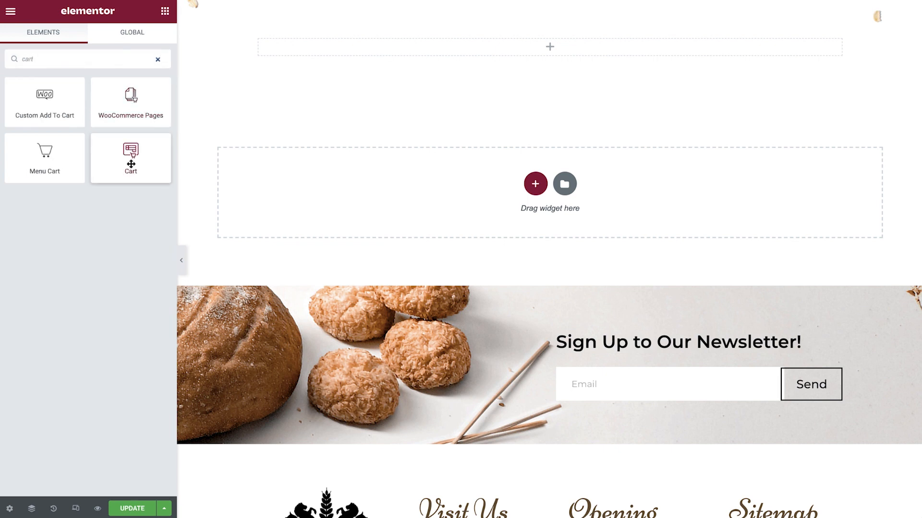
pyautogui.moveTo(130, 163); pyautogui.dragTo(305, 51)
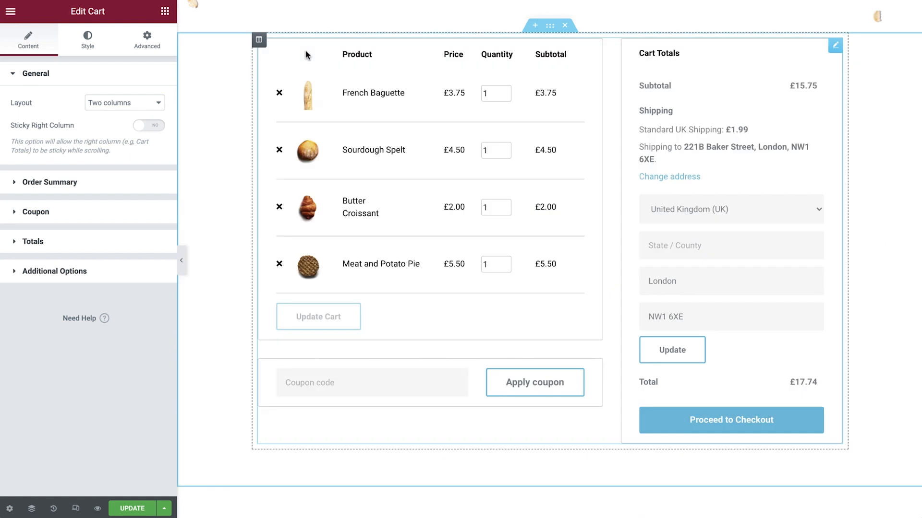
# Step: Try the one-column layout for the Cart widget and return it to two columns
pyautogui.click(160, 108)
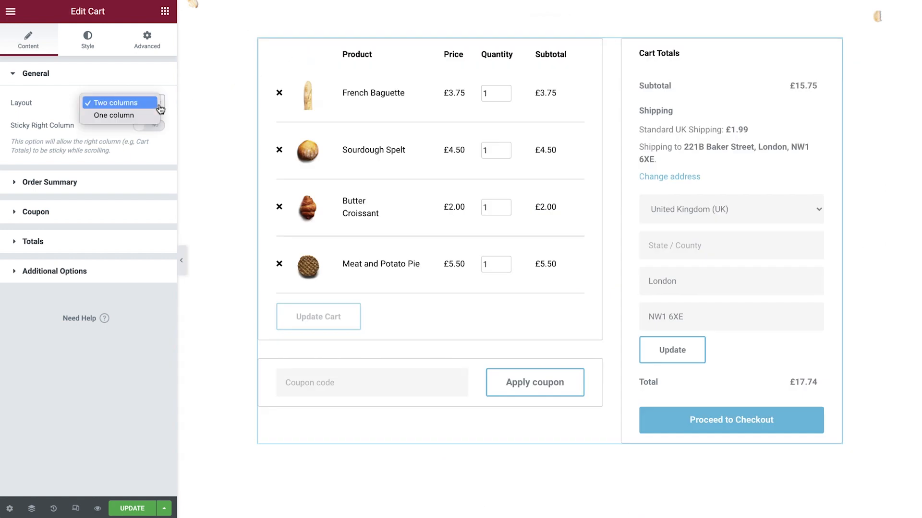
pyautogui.click(153, 115)
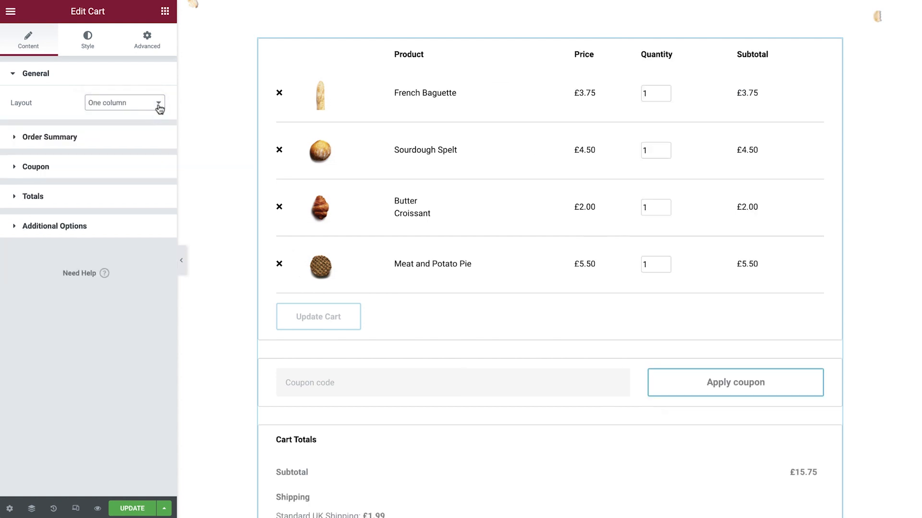
pyautogui.click(160, 108)
pyautogui.click(150, 97)
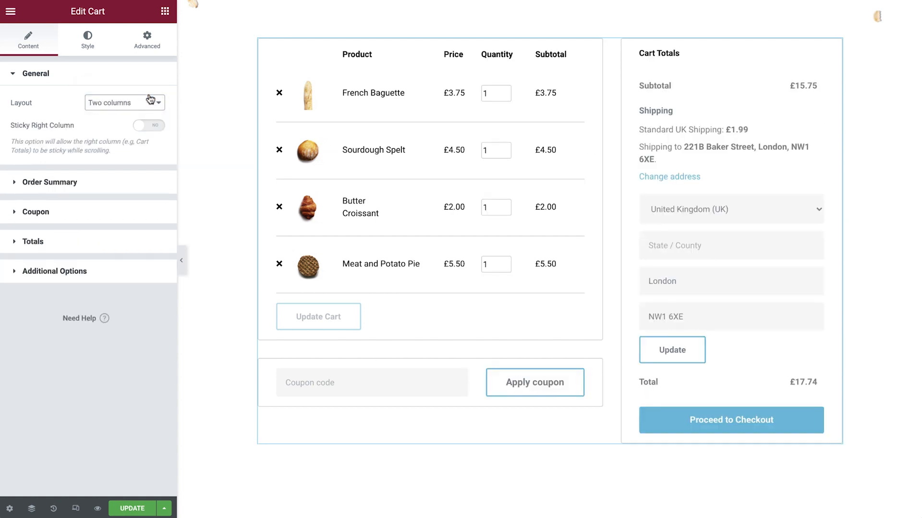
# Step: Review the Order Summary and Coupon button texts, and set the Update Shipping button's text to "Update information"
pyautogui.click(118, 185)
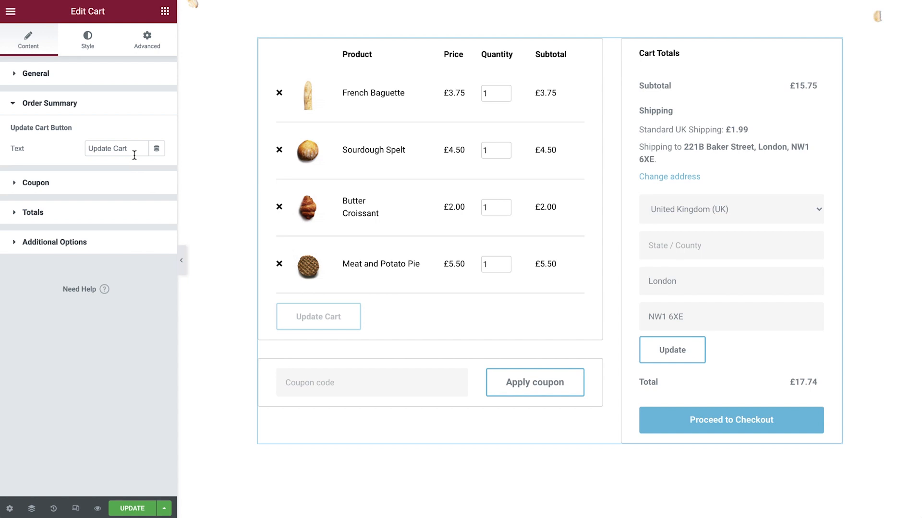
pyautogui.click(120, 183)
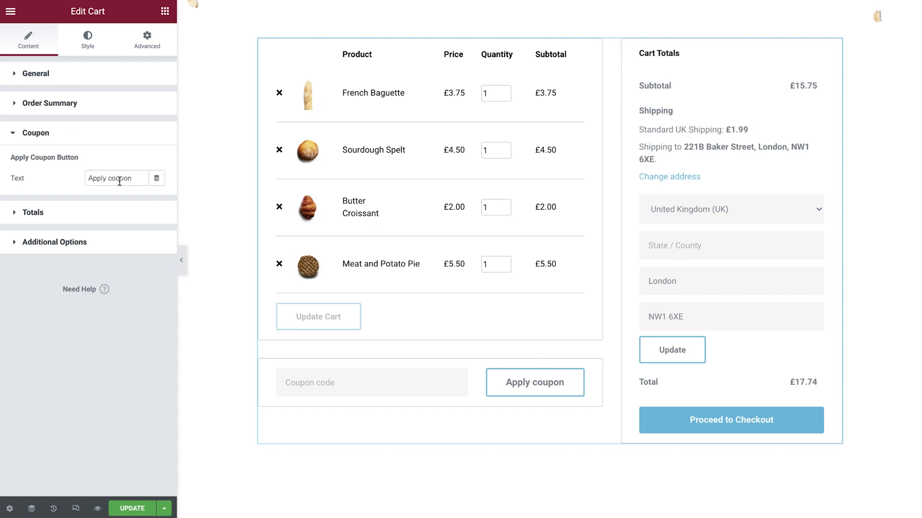
pyautogui.click(137, 178)
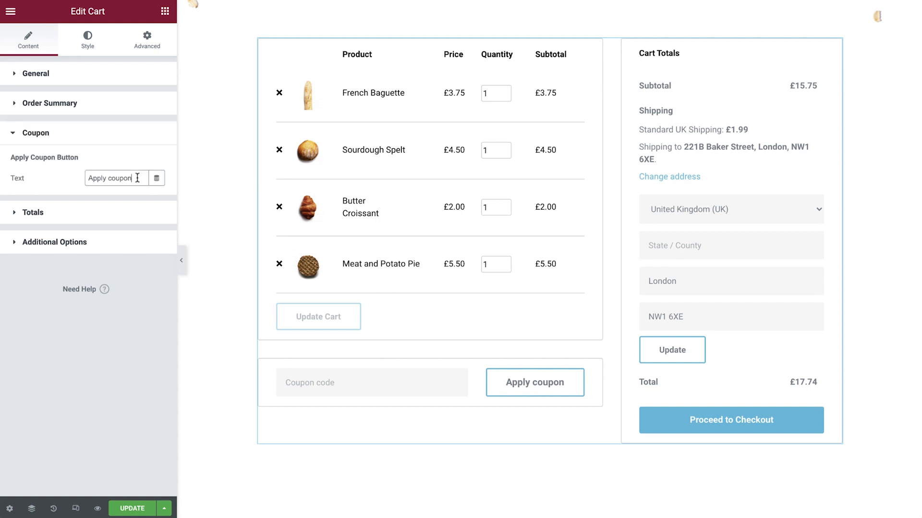
pyautogui.click(121, 212)
pyautogui.click(124, 263)
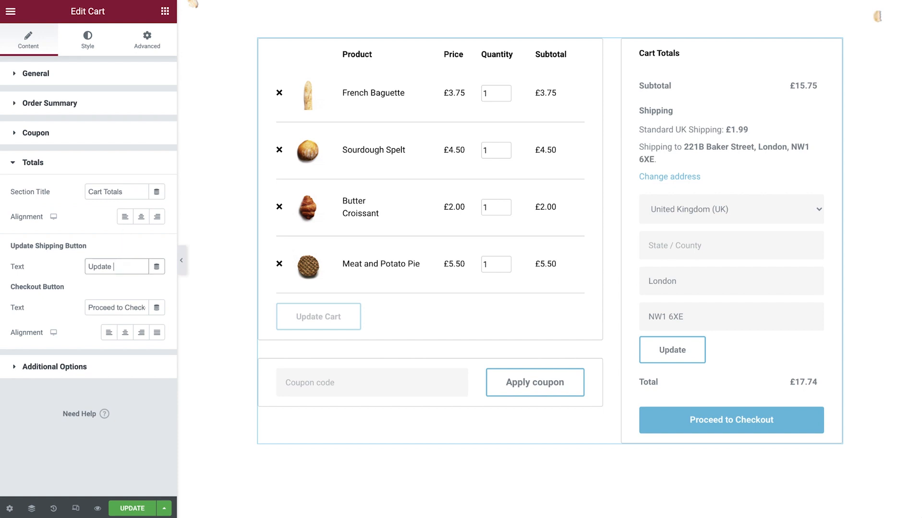
pyautogui.write('information')
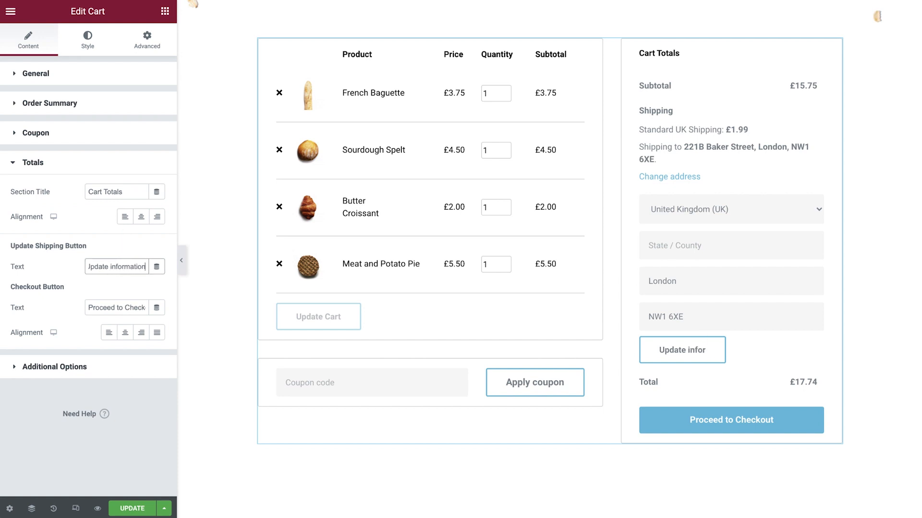
# Step: Set the Checkout button's alignment to Justify and enable automatic cart updates
pyautogui.click(157, 335)
pyautogui.click(158, 335)
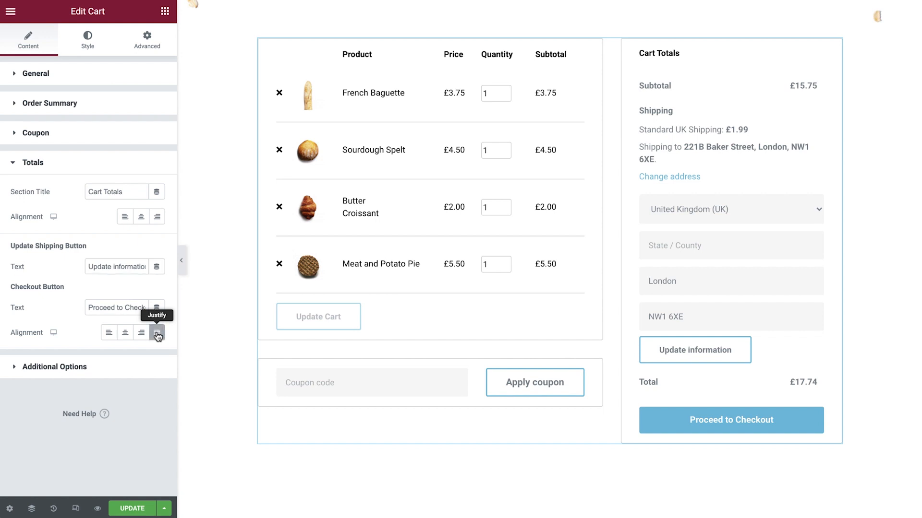
pyautogui.click(120, 369)
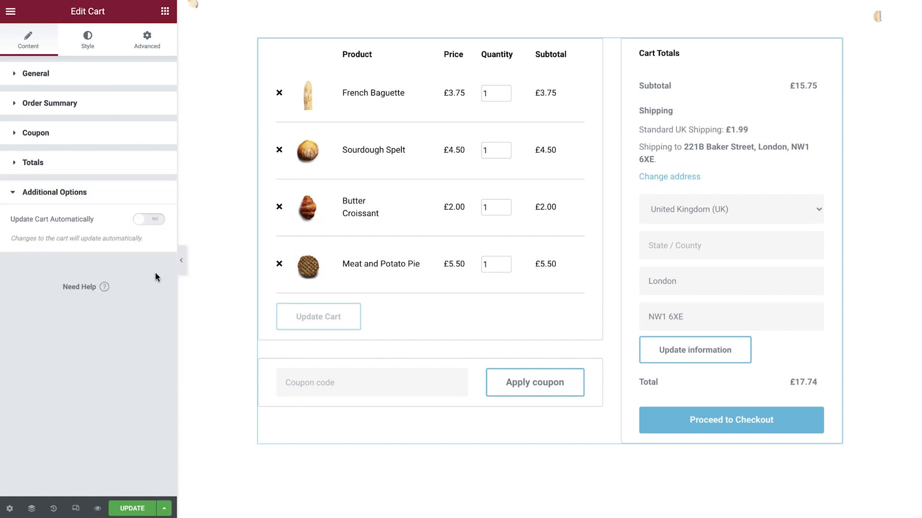
pyautogui.click(154, 220)
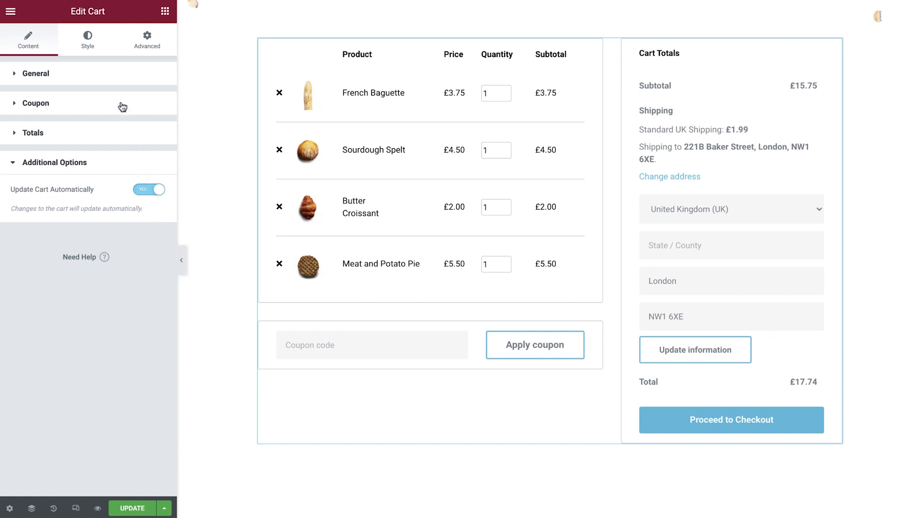
# Step: Set the border type of the Cart widget's sections to None
pyautogui.click(88, 43)
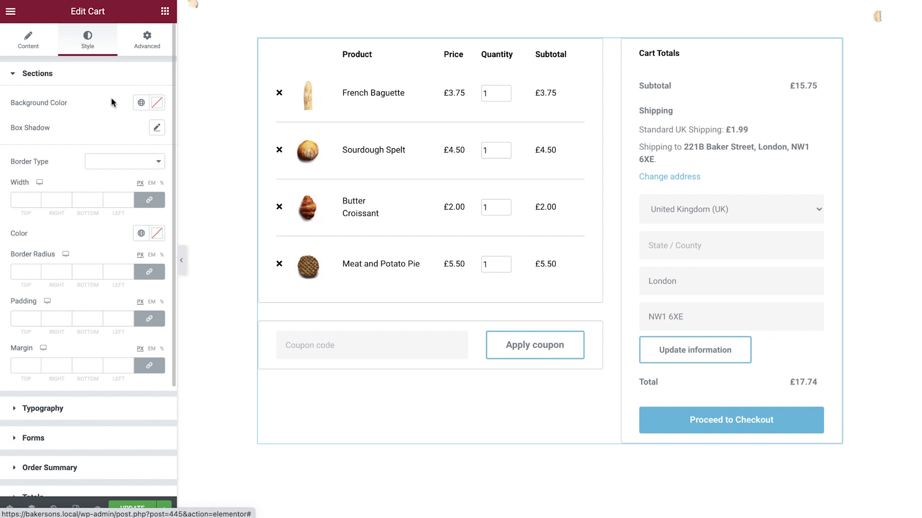
pyautogui.click(138, 164)
pyautogui.click(138, 164)
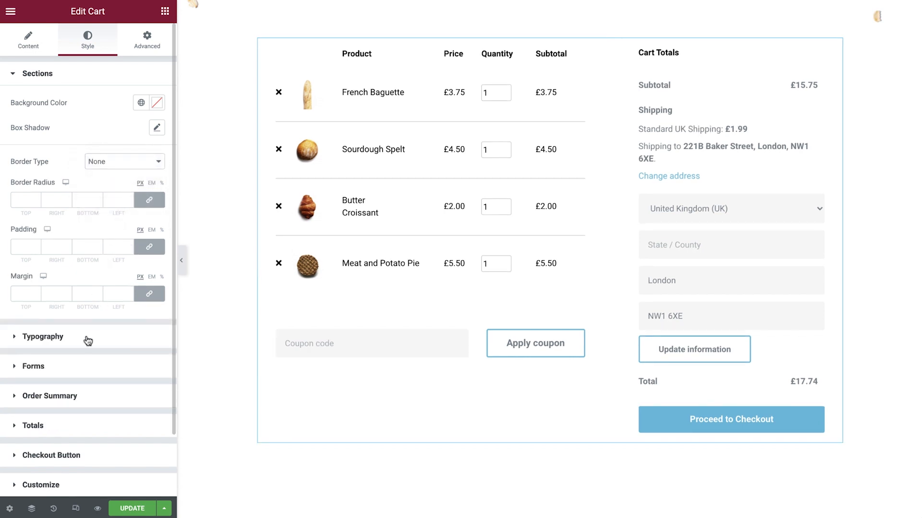
# Step: Apply the "Button S Text" global font to the Cart widget's titles
pyautogui.click(86, 336)
pyautogui.click(141, 173)
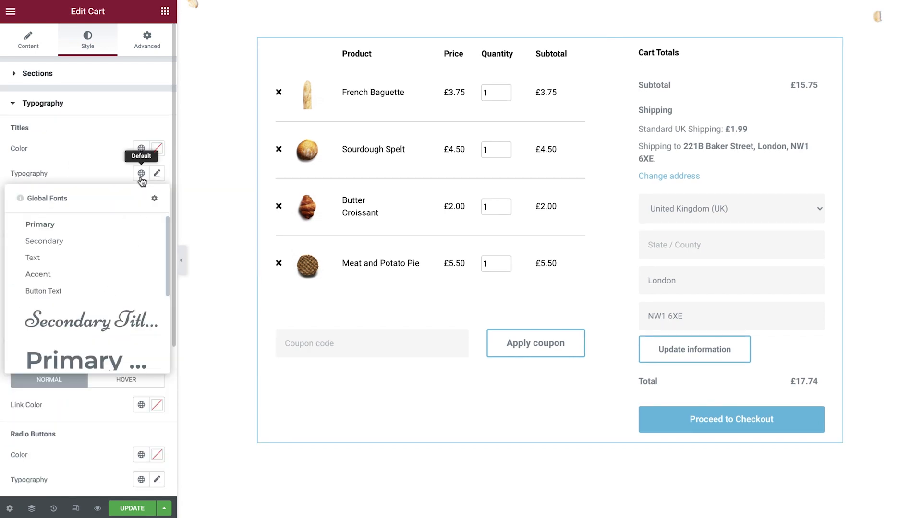
pyautogui.scroll(-5, 102, 246)
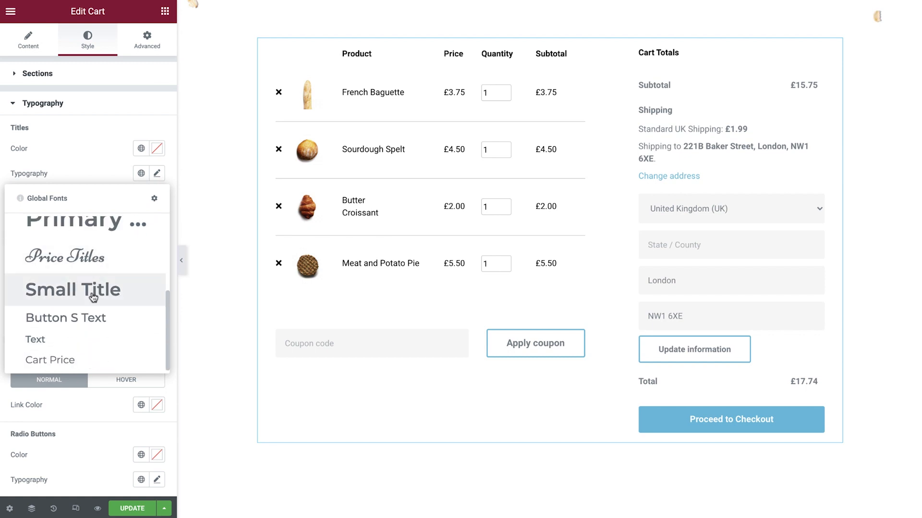
pyautogui.click(85, 318)
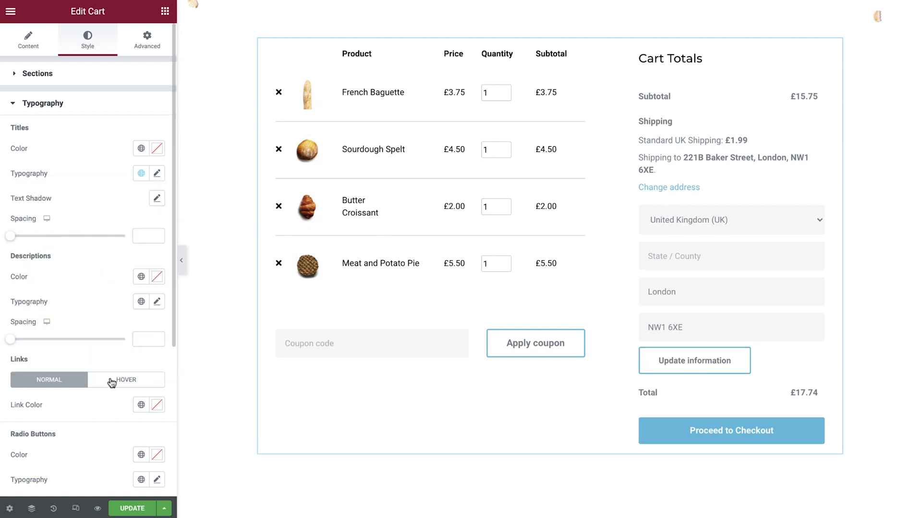
# Step: Set the Cart widget's link color to global Primary for the normal state and global Secondary for the hover state
pyautogui.click(139, 406)
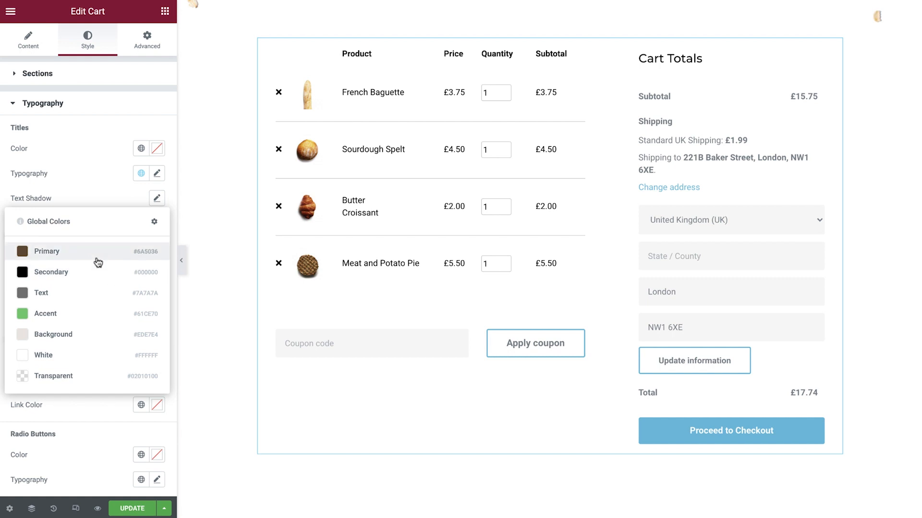
pyautogui.click(97, 260)
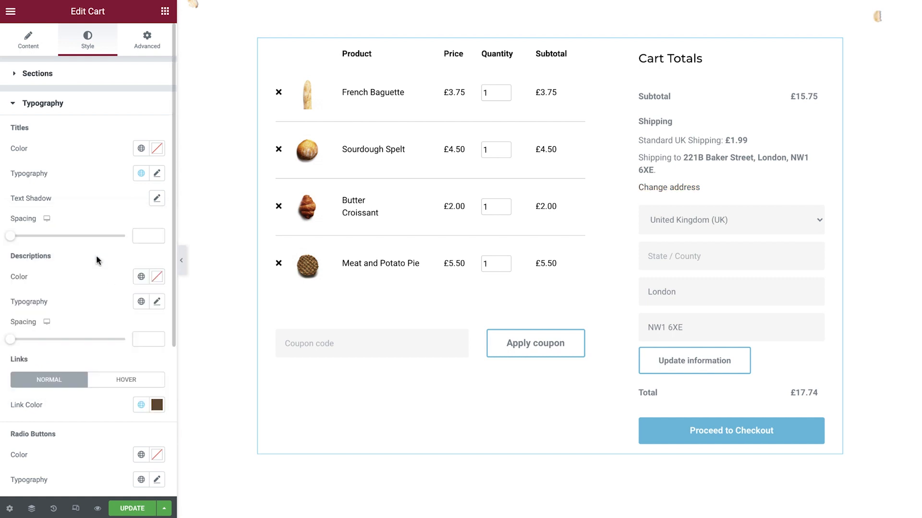
pyautogui.click(126, 380)
pyautogui.click(141, 406)
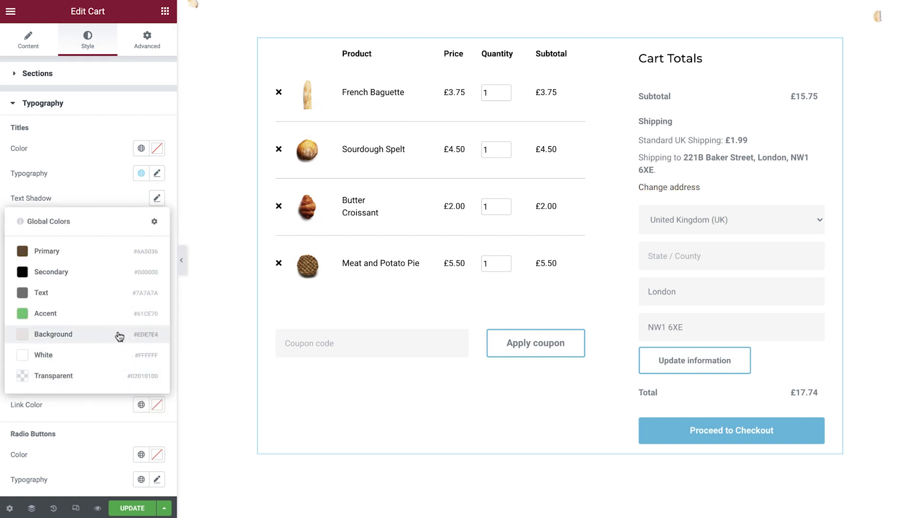
pyautogui.click(85, 272)
# Step: Apply the custom "Text" global font to the Cart widget's radio buttons typography
pyautogui.scroll(-2, 86, 278)
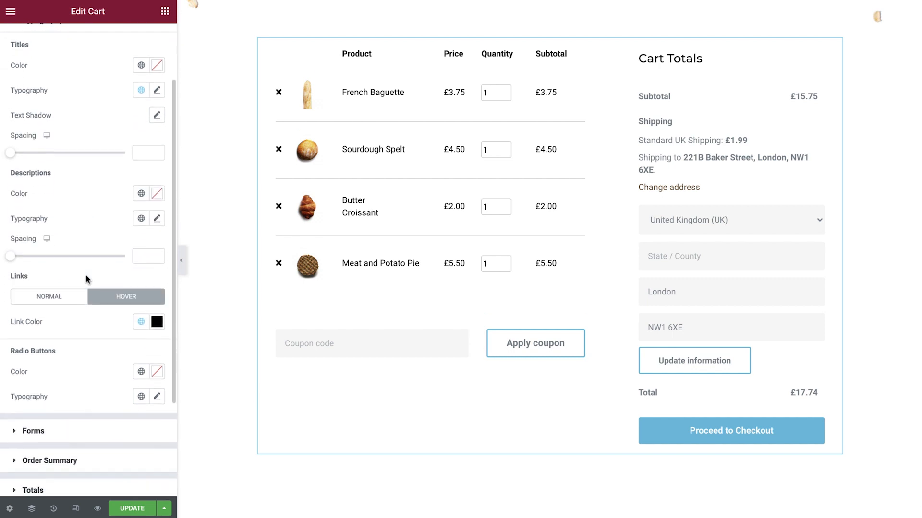
pyautogui.click(140, 395)
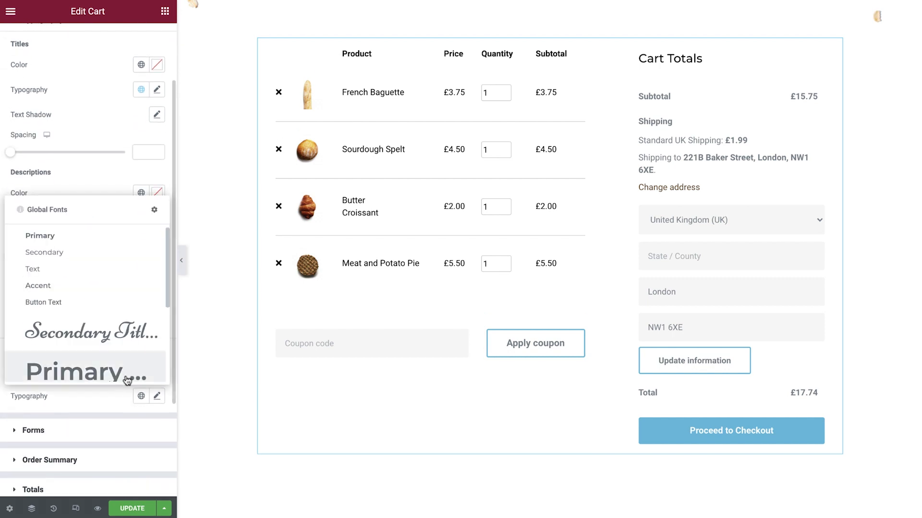
pyautogui.scroll(-3, 105, 345)
pyautogui.click(79, 352)
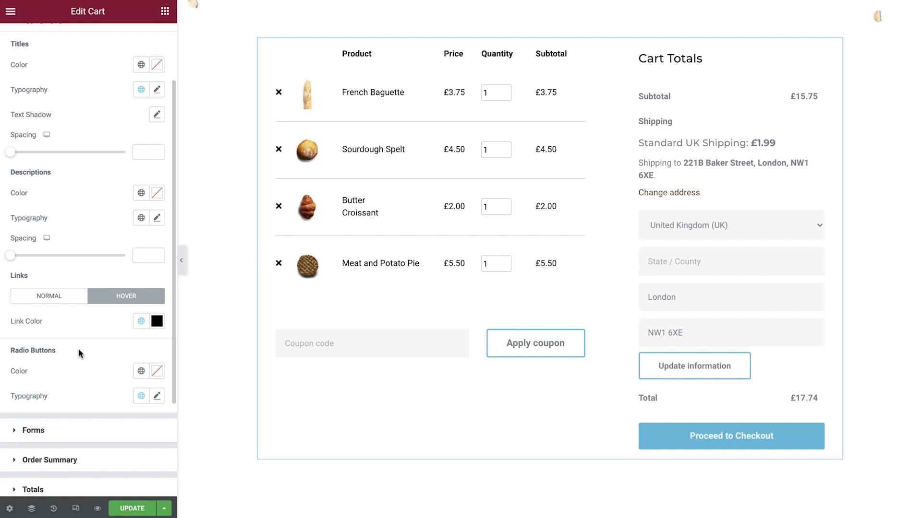
# Step: Style the normal form fields with the global Primary text color and a classic background in global Transparent
pyautogui.click(85, 430)
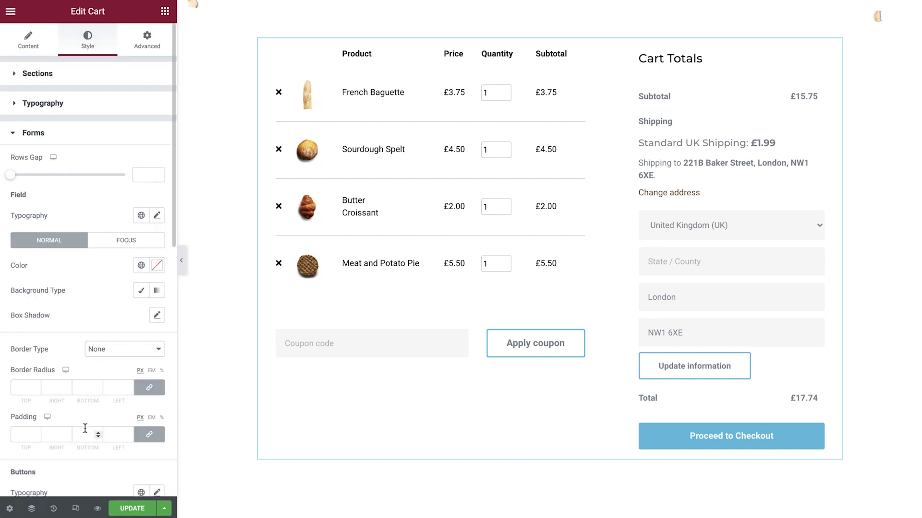
pyautogui.click(140, 266)
pyautogui.click(99, 319)
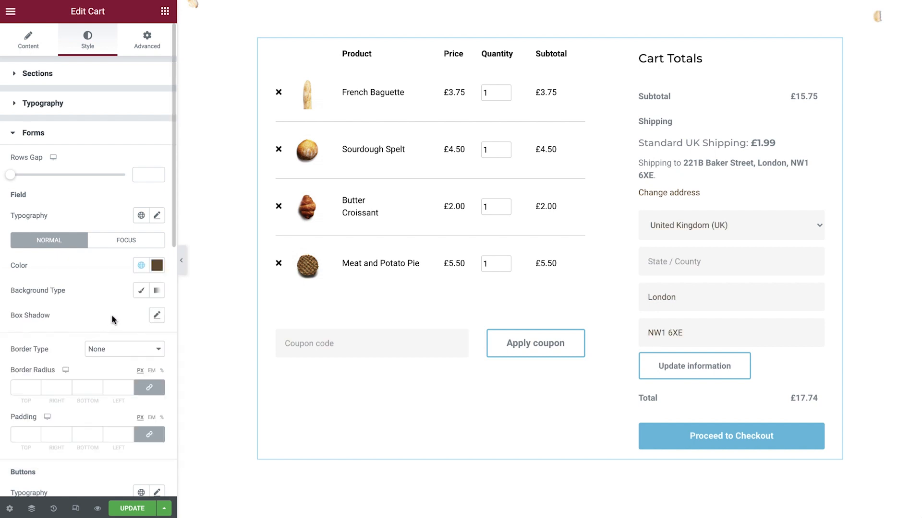
pyautogui.click(141, 291)
pyautogui.click(141, 316)
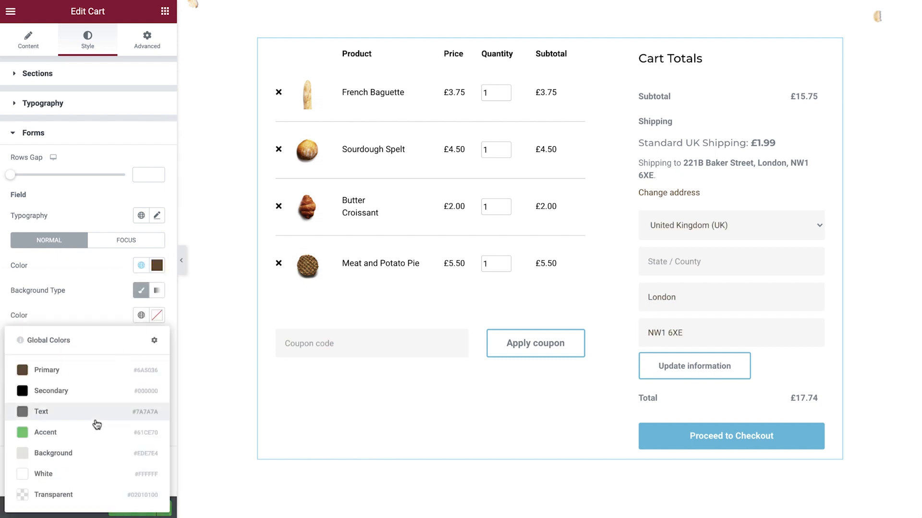
pyautogui.click(82, 489)
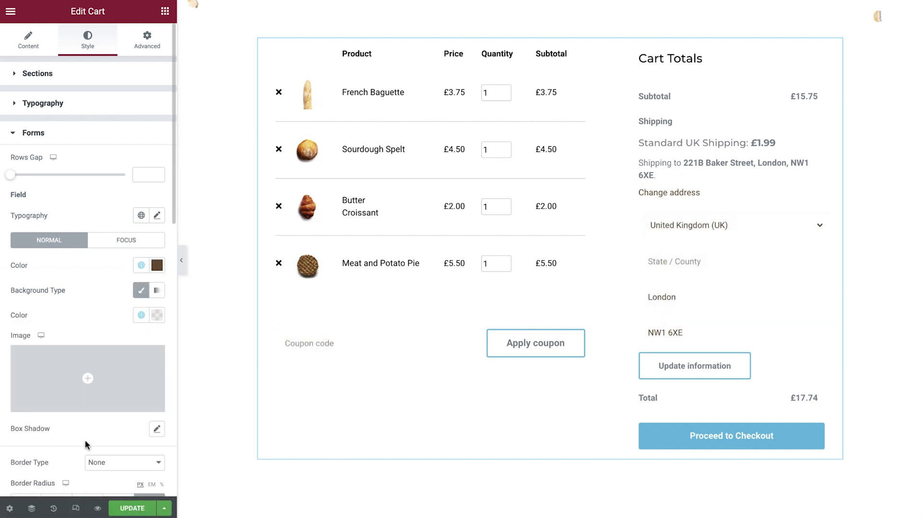
# Step: Give the form fields a Solid border with a width of 2 px on all sides
pyautogui.scroll(-5, 85, 437)
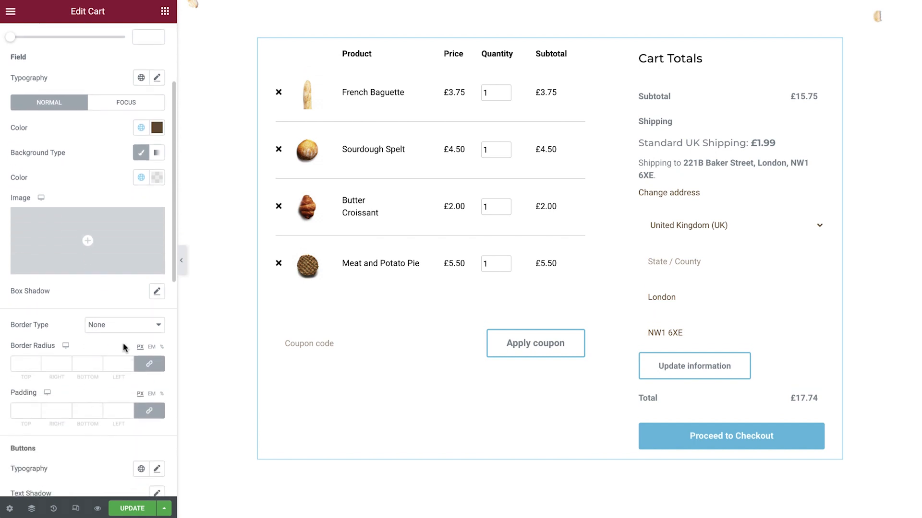
pyautogui.click(126, 328)
pyautogui.click(123, 338)
pyautogui.click(116, 360)
pyautogui.write('2')
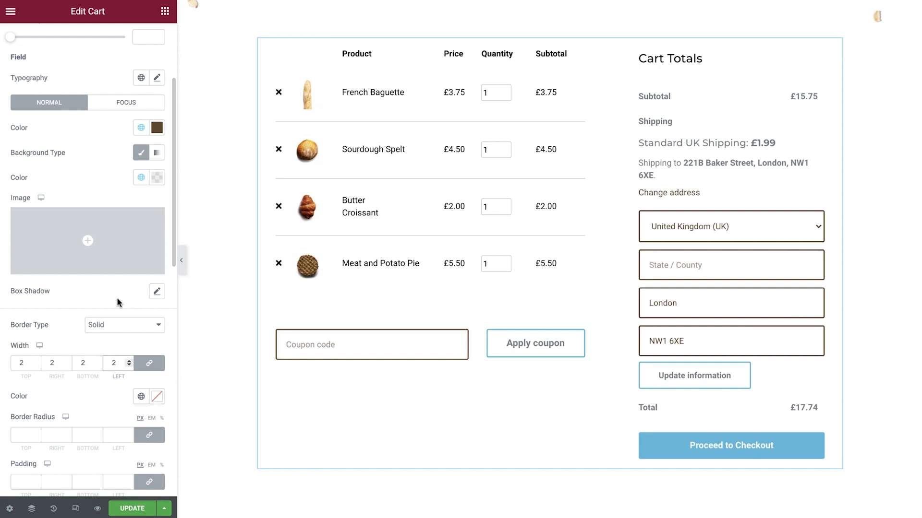
# Step: Set the border color of the Cart widget's form fields in the focus state to global Secondary
pyautogui.click(128, 110)
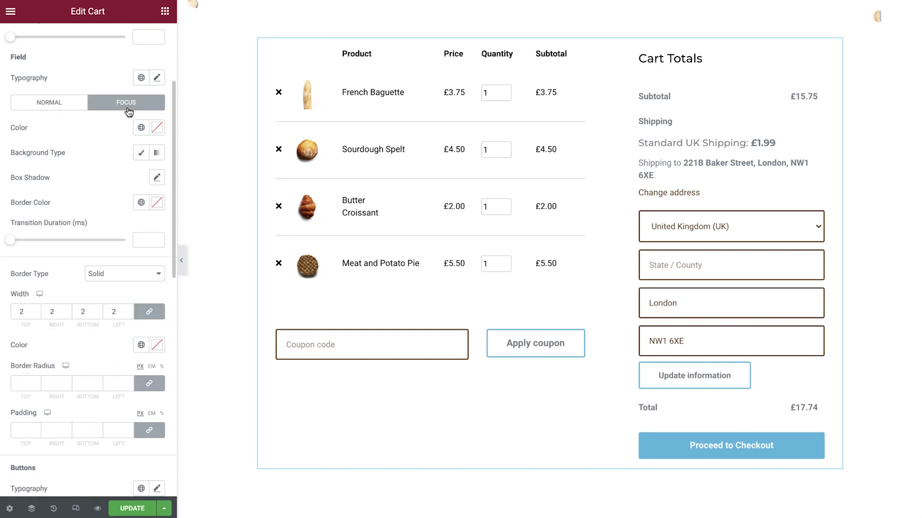
pyautogui.click(141, 202)
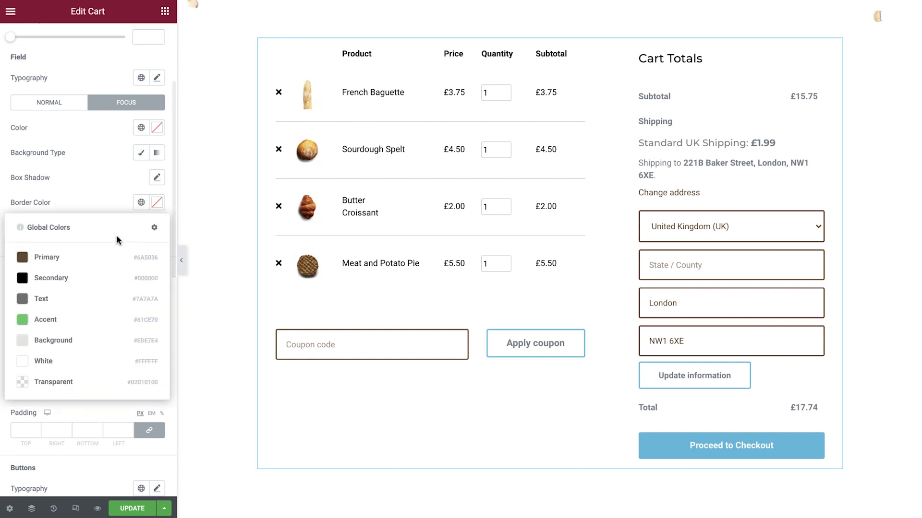
pyautogui.click(93, 279)
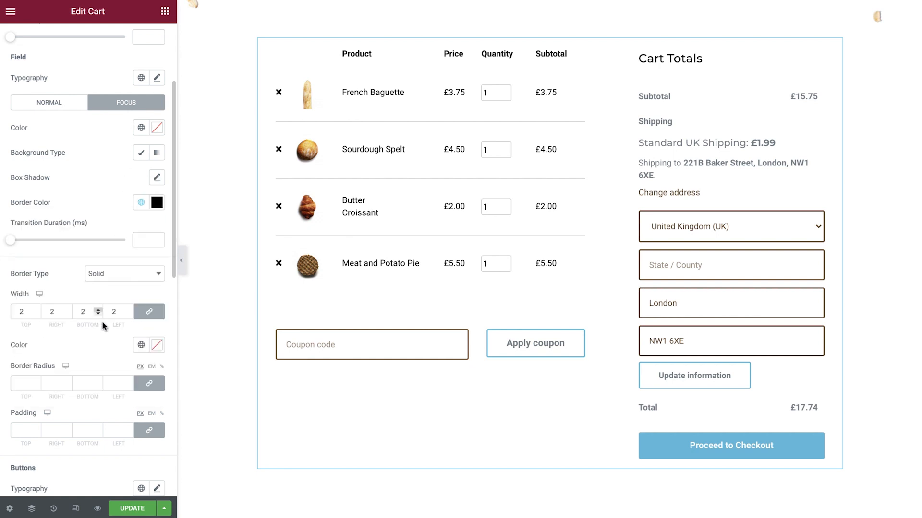
# Step: Set the form fields' border radius to 0 px and their padding to 12 px on all sides
pyautogui.click(114, 385)
pyautogui.write('0')
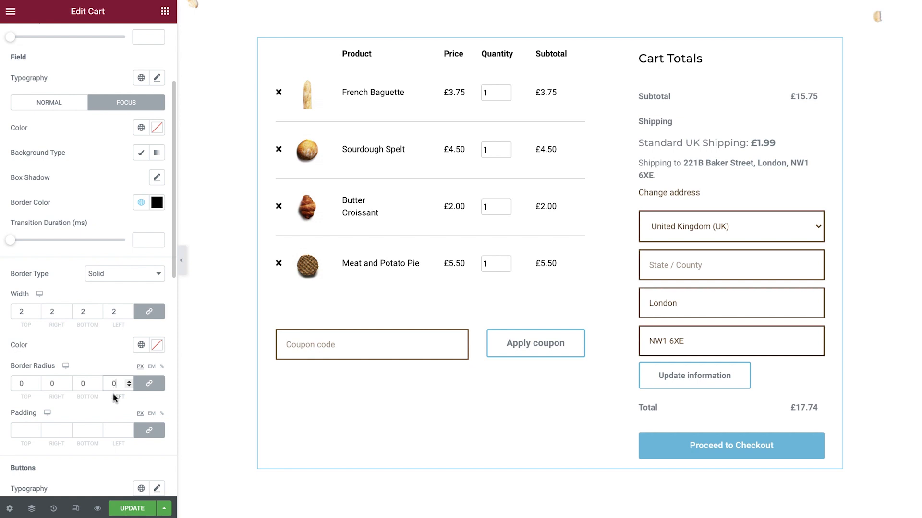
pyautogui.click(117, 431)
pyautogui.write('12')
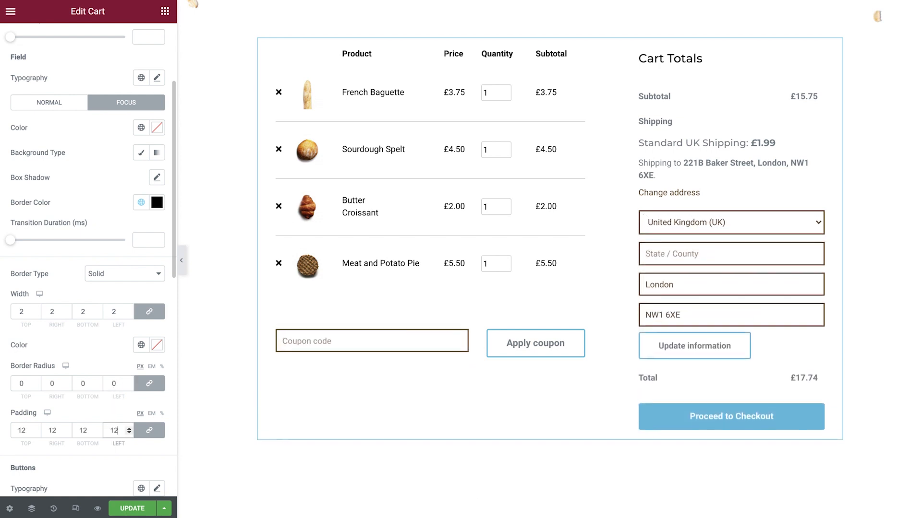
# Step: Apply the "Cart Price" global font to the form buttons and set their normal text color to global Primary
pyautogui.scroll(-6, 82, 399)
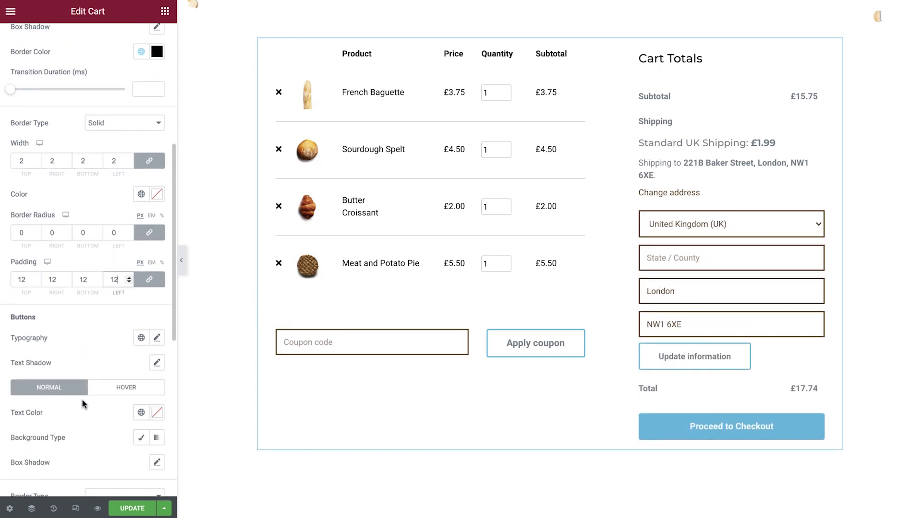
pyautogui.scroll(-1, 82, 403)
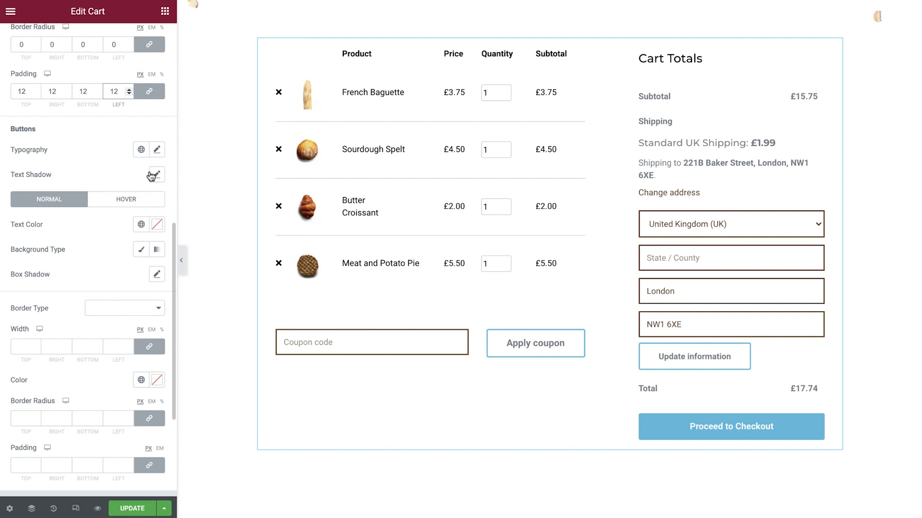
pyautogui.click(141, 149)
pyautogui.scroll(-3, 107, 233)
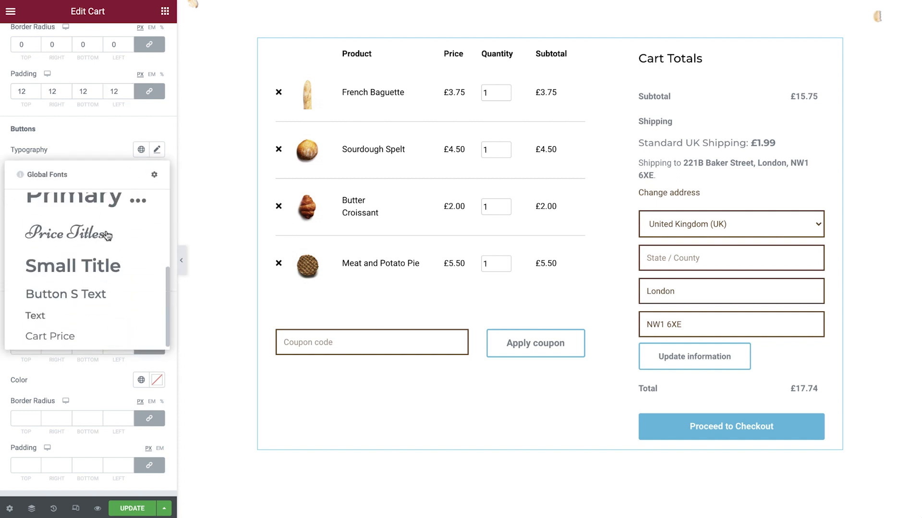
pyautogui.click(91, 340)
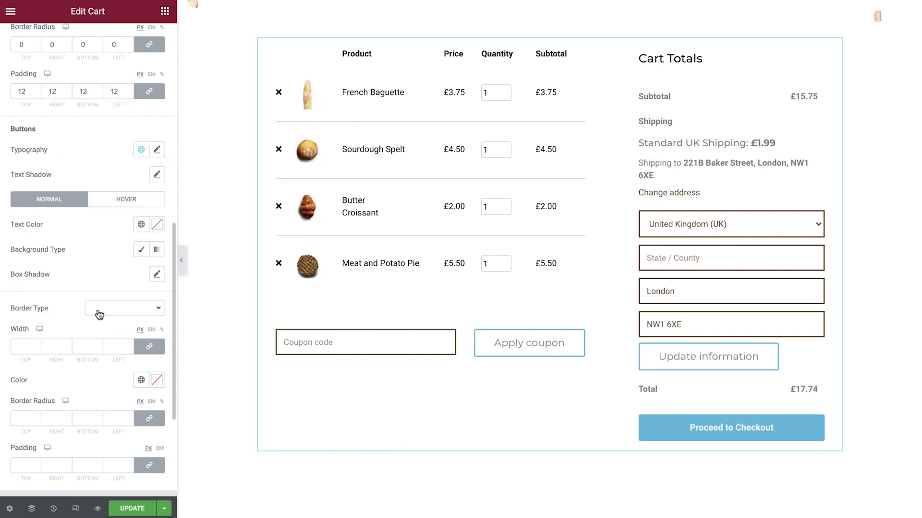
pyautogui.click(139, 230)
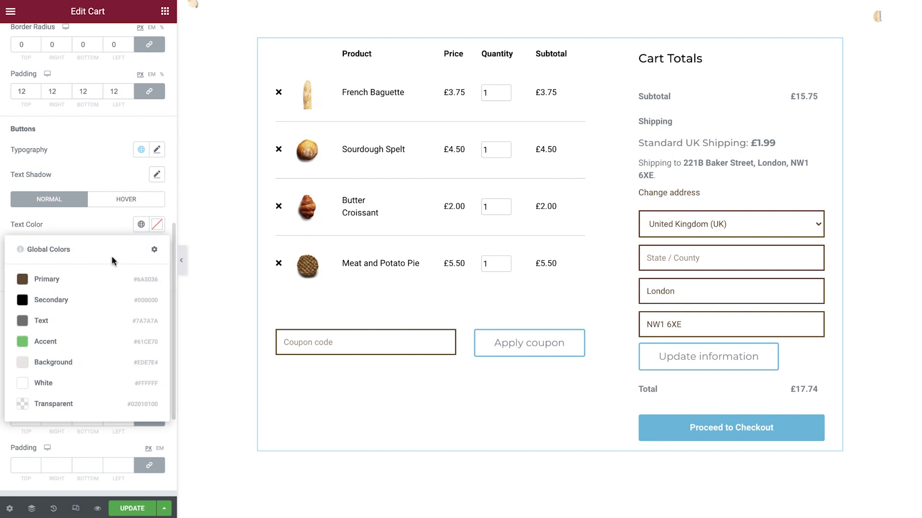
pyautogui.click(91, 277)
# Step: Give the form buttons a Solid border in global Primary with a border radius of 0 px on all sides
pyautogui.click(109, 302)
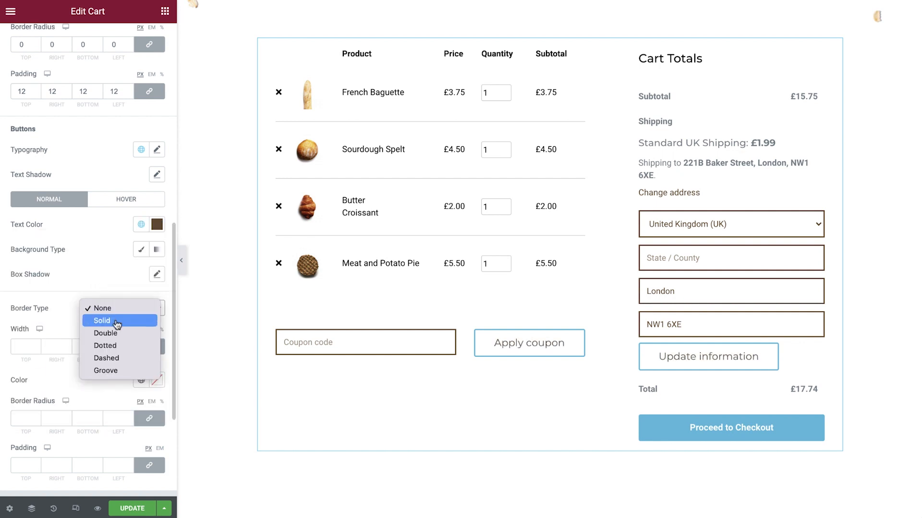
pyautogui.click(115, 319)
pyautogui.click(141, 380)
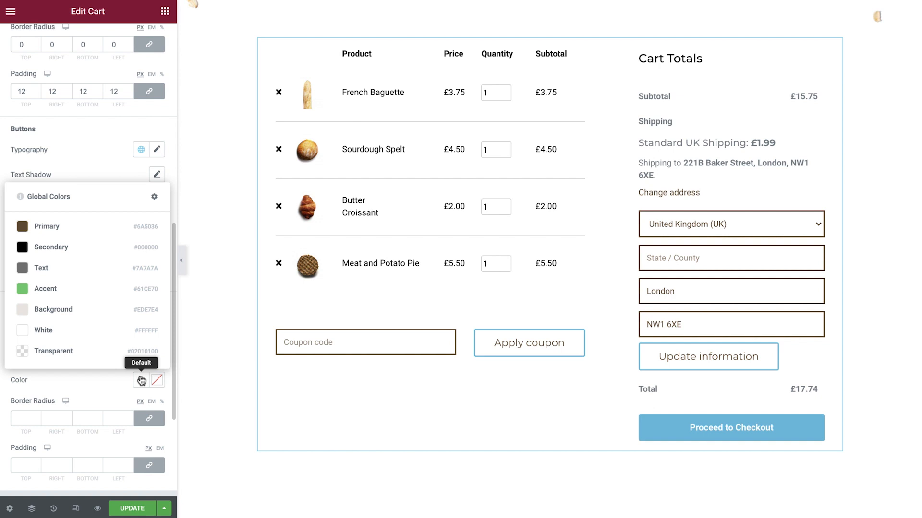
pyautogui.click(65, 229)
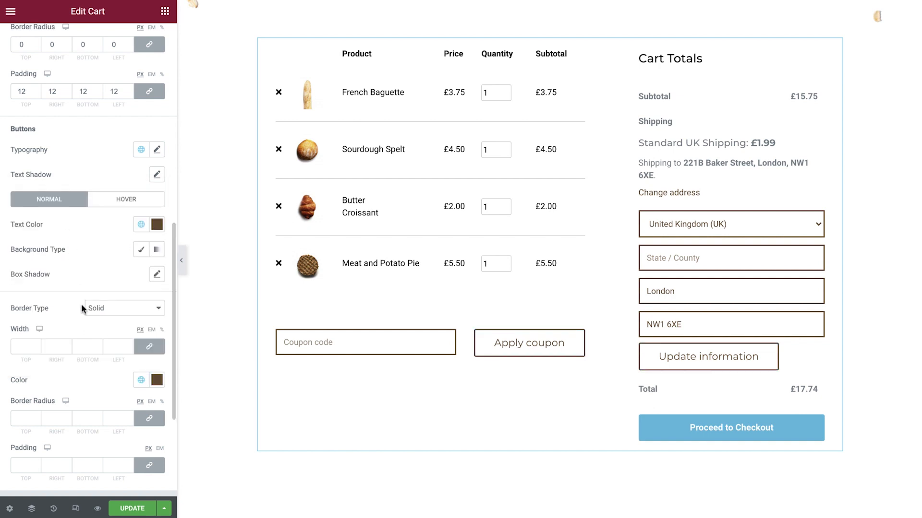
pyautogui.click(115, 417)
pyautogui.write('0')
# Step: Set the form buttons' text color in the hover state to global White
pyautogui.click(128, 203)
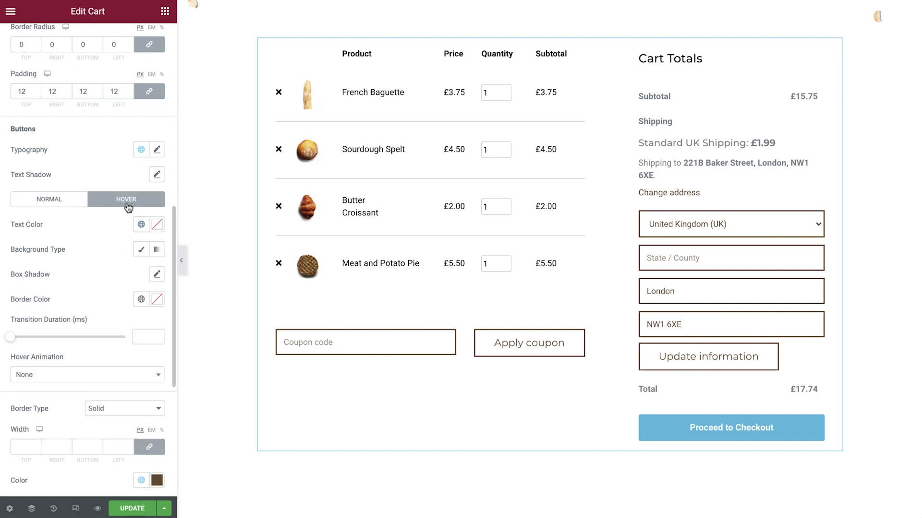
pyautogui.click(141, 226)
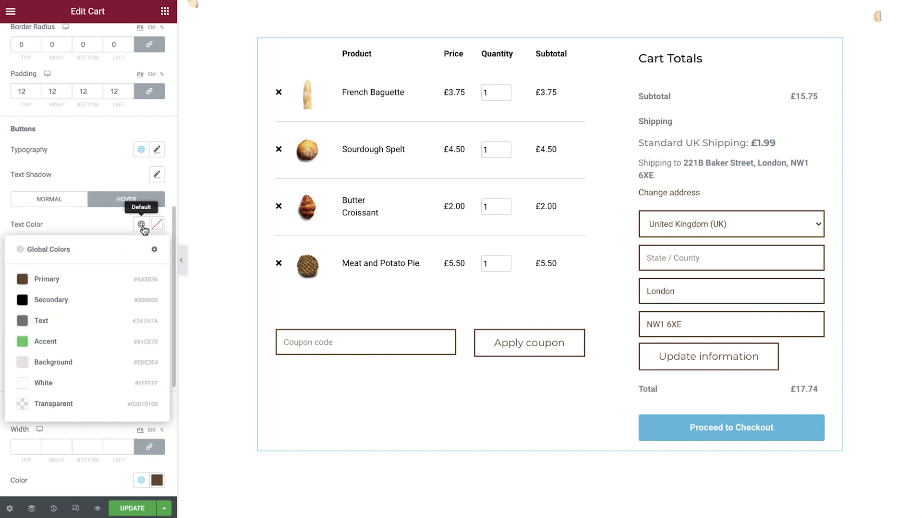
pyautogui.click(79, 384)
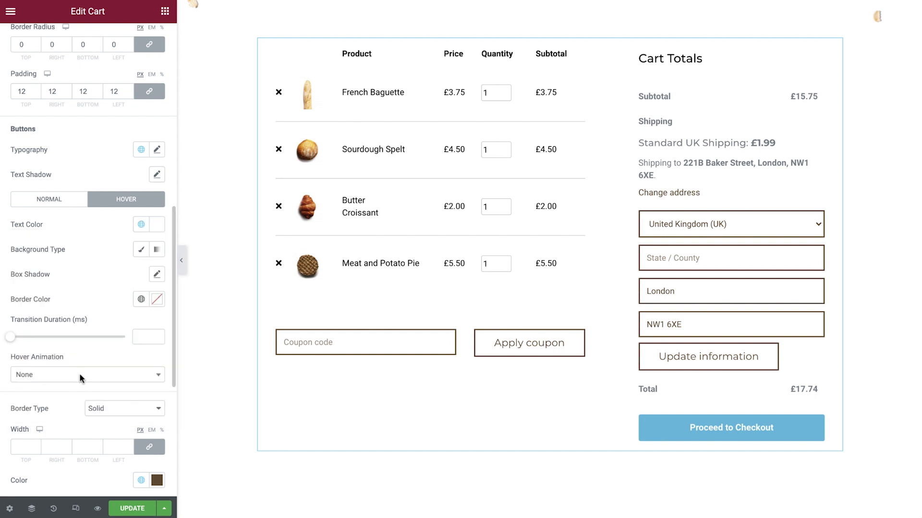
# Step: Give the form buttons' hover state a classic background in global Primary and a global Primary border color
pyautogui.click(141, 249)
pyautogui.click(141, 274)
pyautogui.click(97, 332)
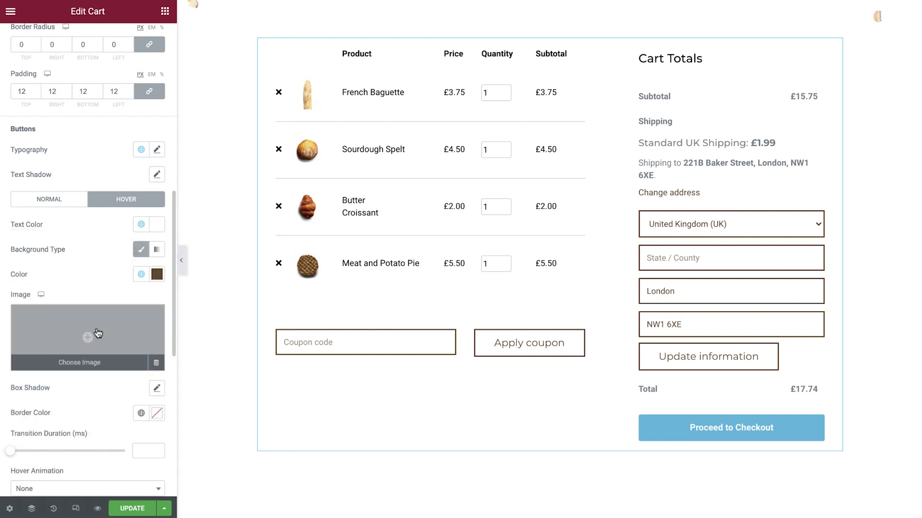
pyautogui.click(141, 413)
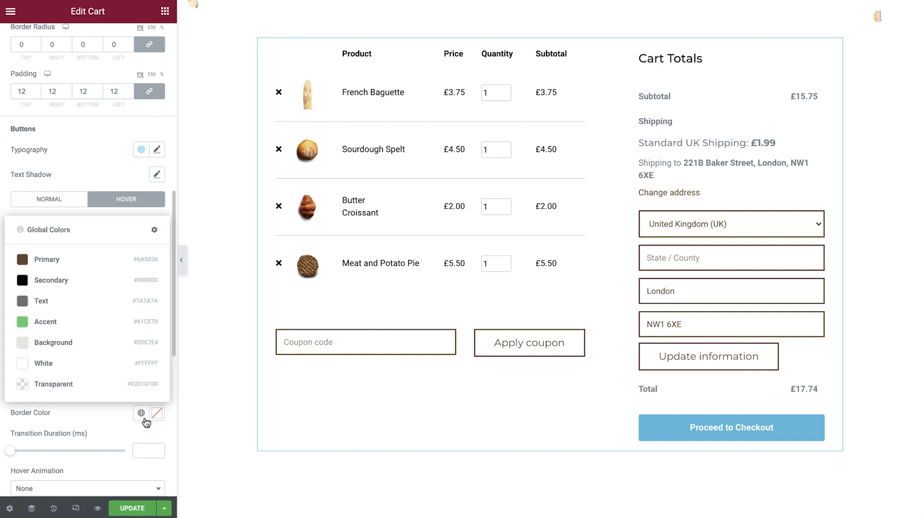
pyautogui.click(89, 265)
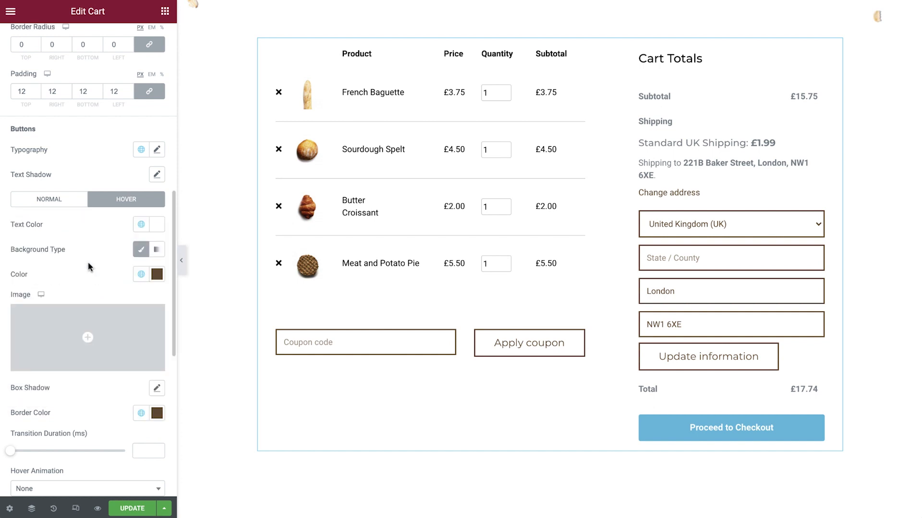
# Step: Apply the "Button S Text" global font to the Order Summary titles
pyautogui.scroll(-7, 88, 267)
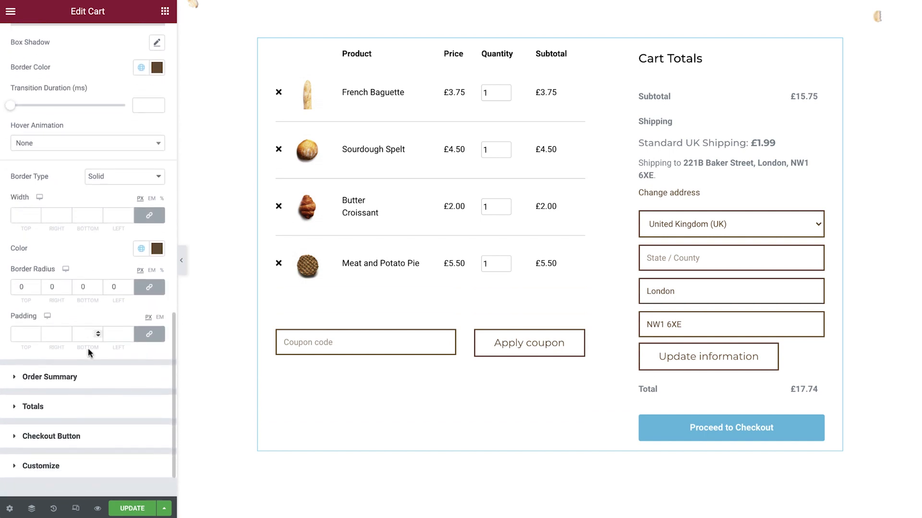
pyautogui.click(49, 377)
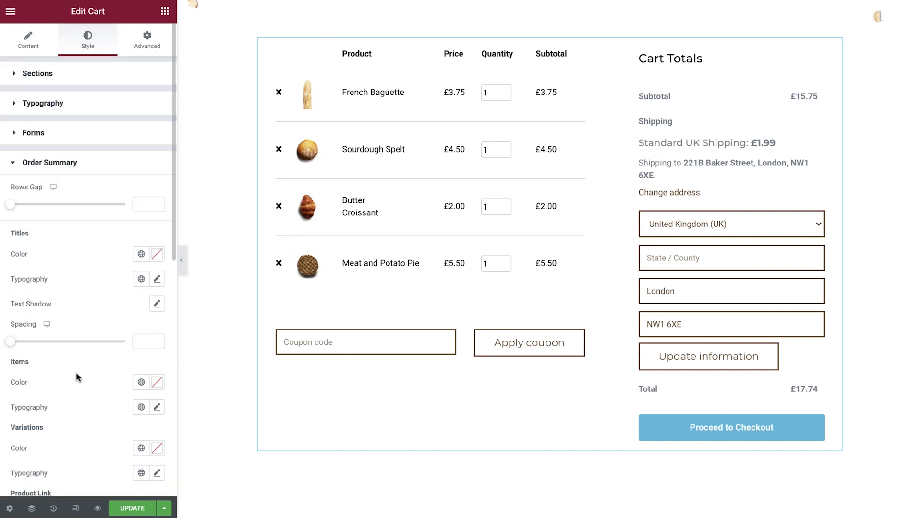
pyautogui.click(141, 278)
pyautogui.scroll(-3, 116, 336)
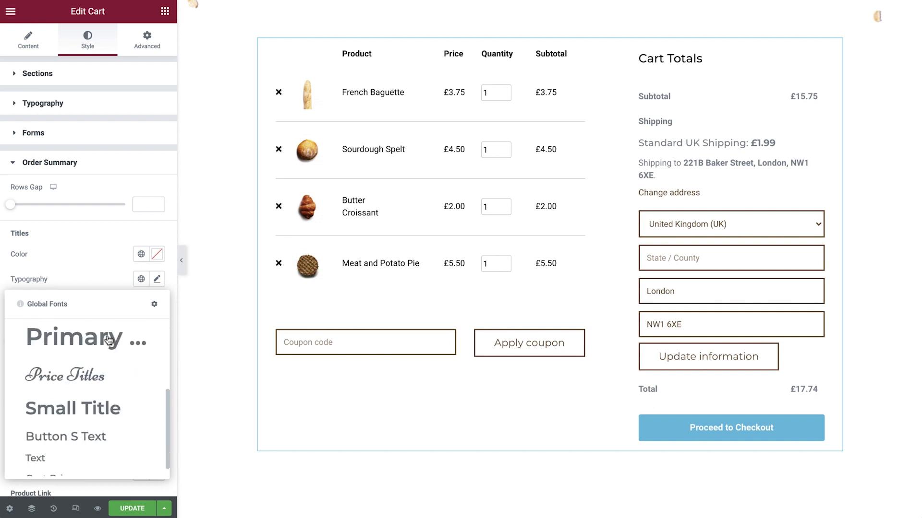
pyautogui.click(84, 421)
# Step: Apply the "Cart Price" global font to the Order Summary items
pyautogui.scroll(-3, 84, 421)
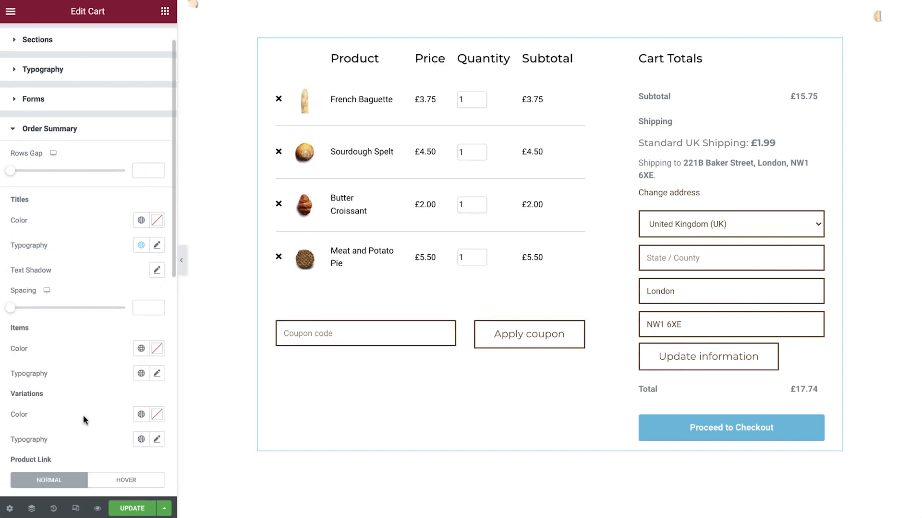
pyautogui.click(141, 278)
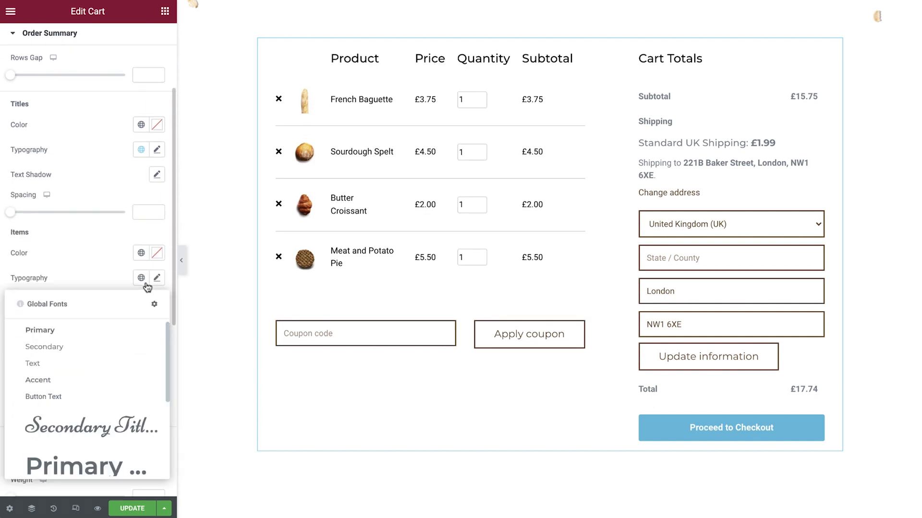
pyautogui.scroll(-5, 98, 413)
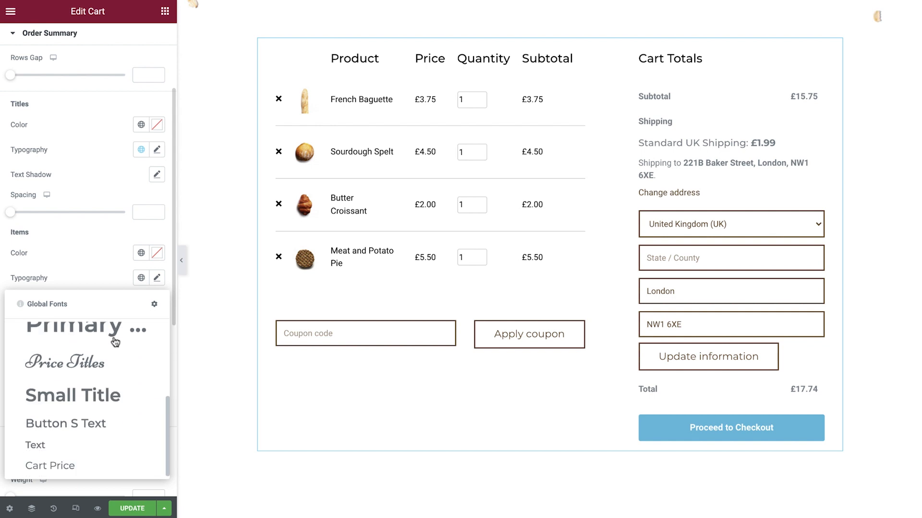
pyautogui.click(68, 463)
# Step: Set the Order Summary dividers to global Primary with a weight of 2, and the quantity borders' weight to 0
pyautogui.scroll(-4, 68, 459)
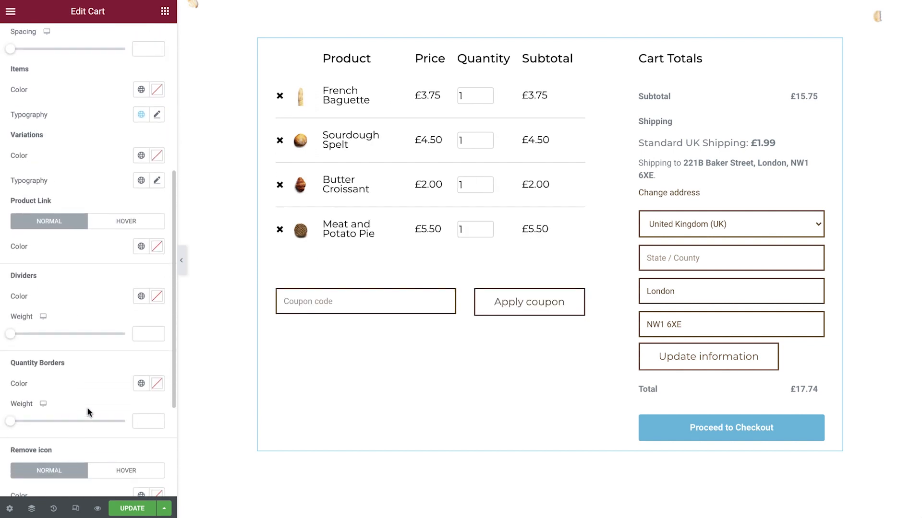
pyautogui.click(141, 296)
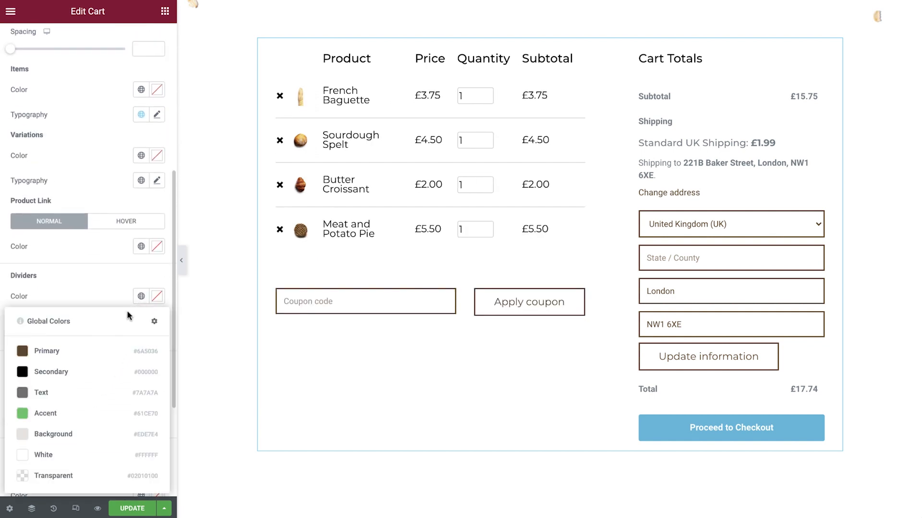
pyautogui.click(89, 353)
pyautogui.click(140, 334)
pyautogui.write('2')
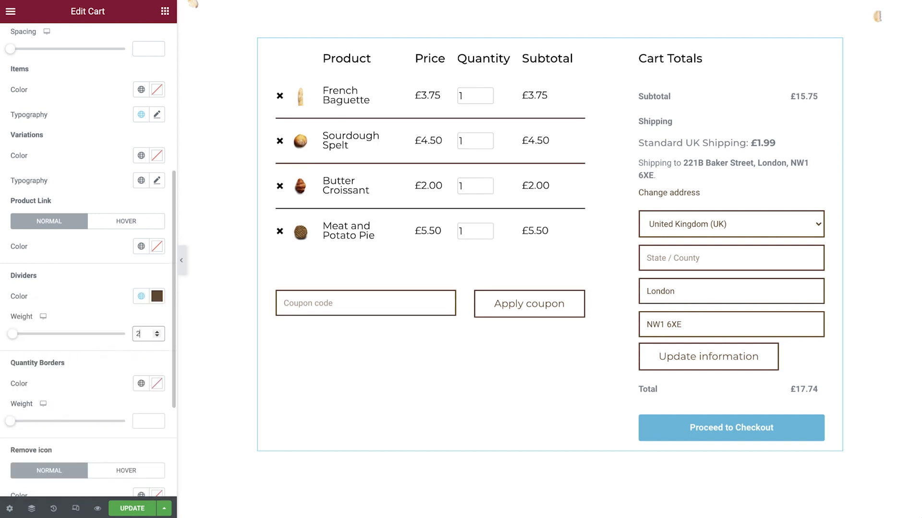
pyautogui.click(141, 416)
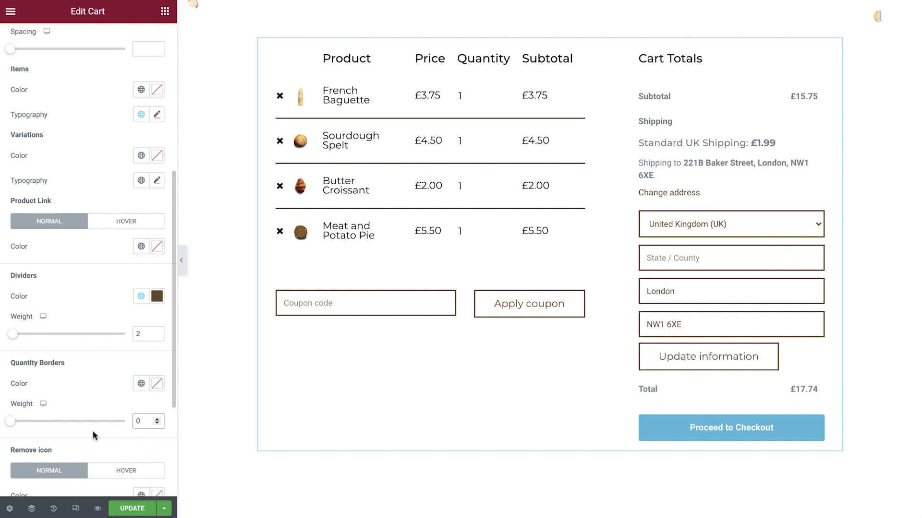
# Step: Style the titles and totals in the Totals section with global Primary color and the "Cart Price" global font
pyautogui.scroll(-3, 93, 435)
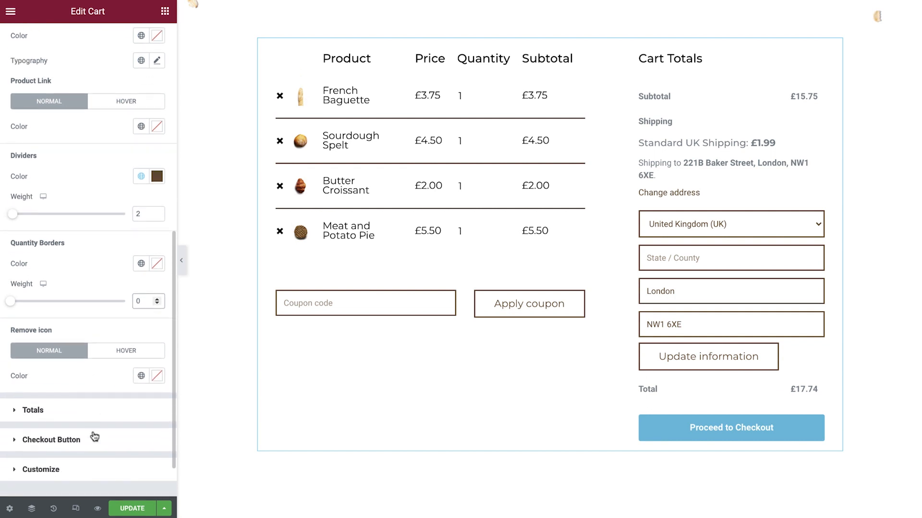
pyautogui.click(75, 380)
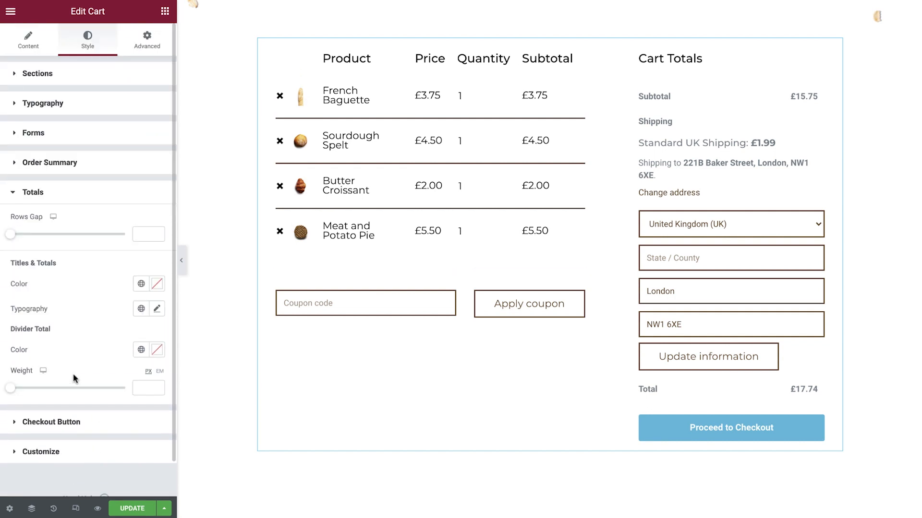
pyautogui.click(141, 283)
pyautogui.click(91, 339)
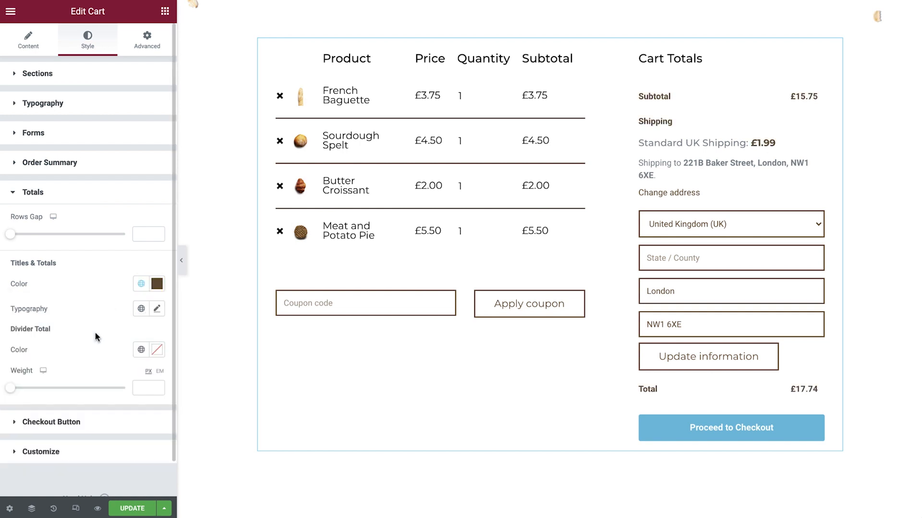
pyautogui.click(141, 309)
pyautogui.scroll(-4, 91, 384)
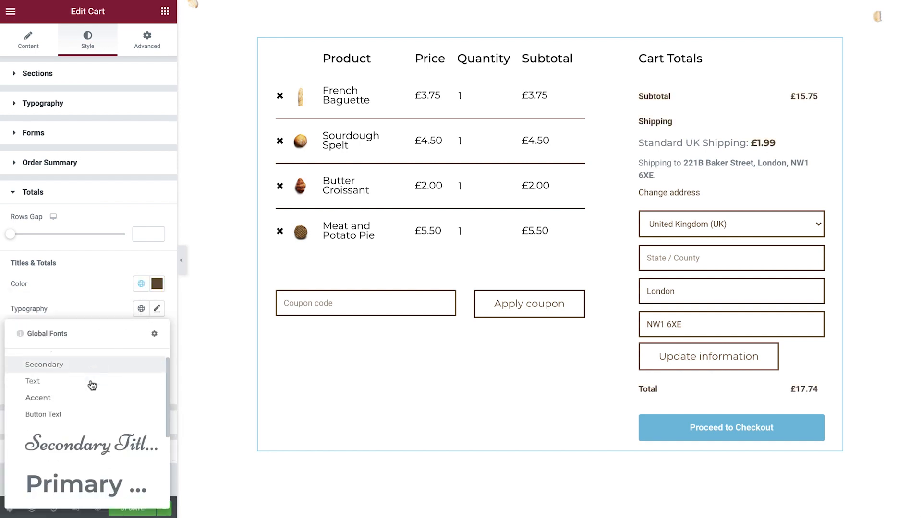
pyautogui.click(70, 496)
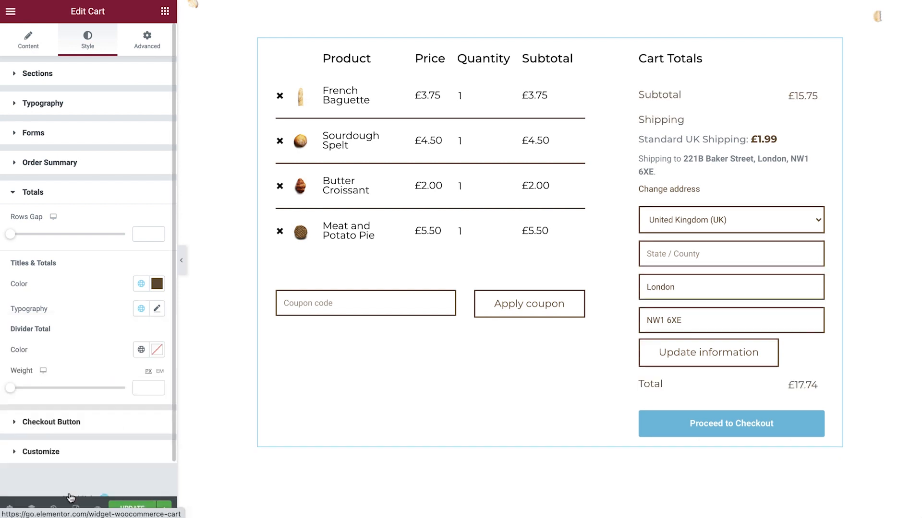
# Step: Give the checkout button the "Text" global font and a Classic background in the global Secondary color
pyautogui.click(74, 423)
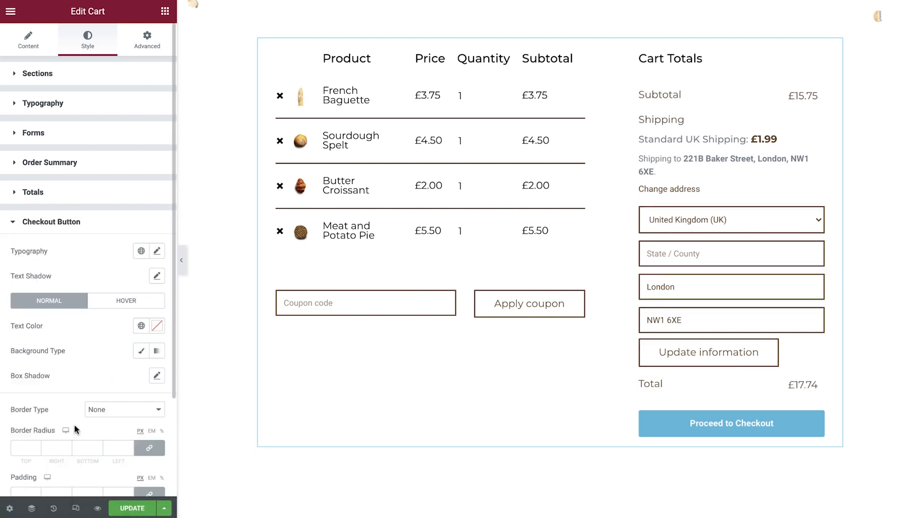
pyautogui.click(141, 251)
pyautogui.scroll(-5, 109, 307)
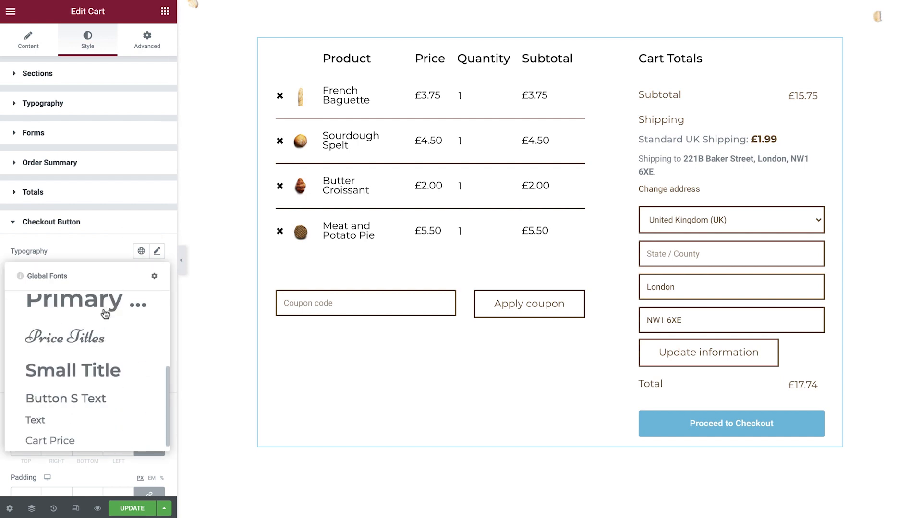
pyautogui.click(71, 419)
pyautogui.click(141, 351)
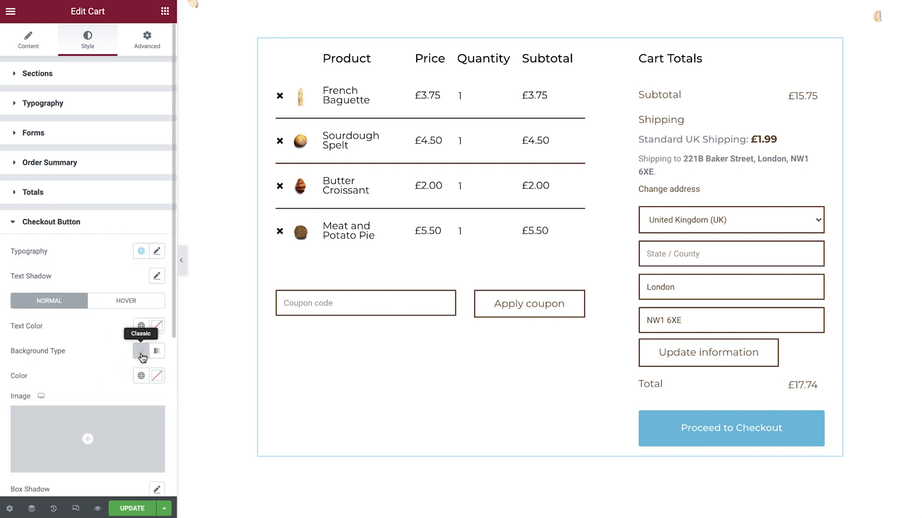
pyautogui.click(141, 376)
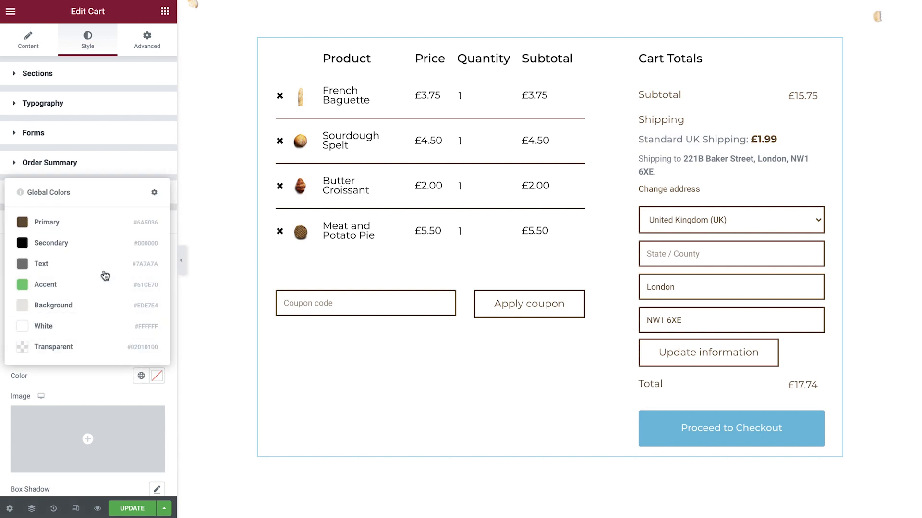
pyautogui.click(87, 249)
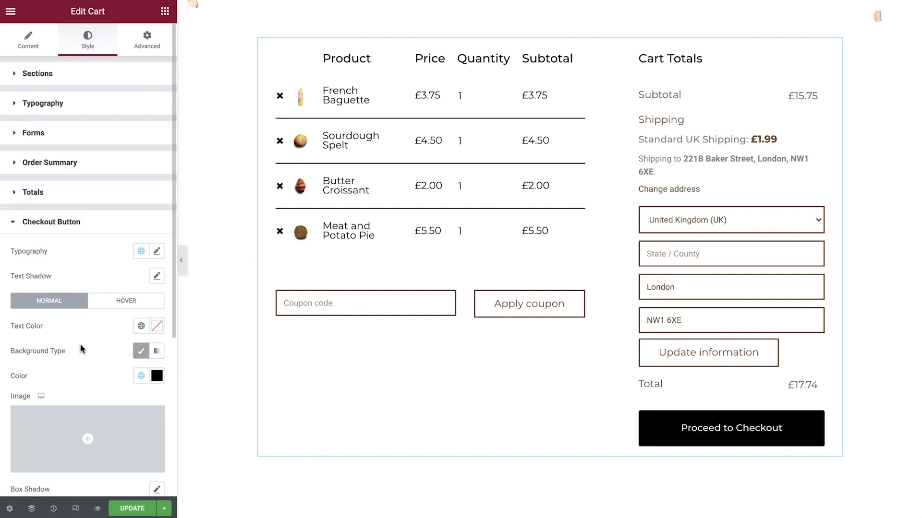
# Step: Set the checkout button's border radius to 0 px and its padding to 10 px on all sides
pyautogui.scroll(-5, 81, 350)
pyautogui.click(112, 357)
pyautogui.write('0')
pyautogui.click(116, 404)
pyautogui.write('10')
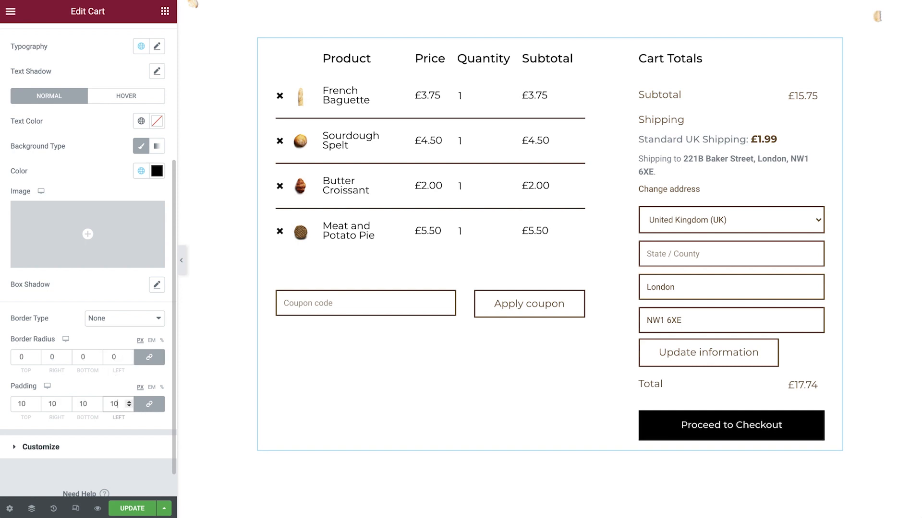
# Step: Give the checkout button's hover state a Classic background in the global Primary color
pyautogui.click(121, 102)
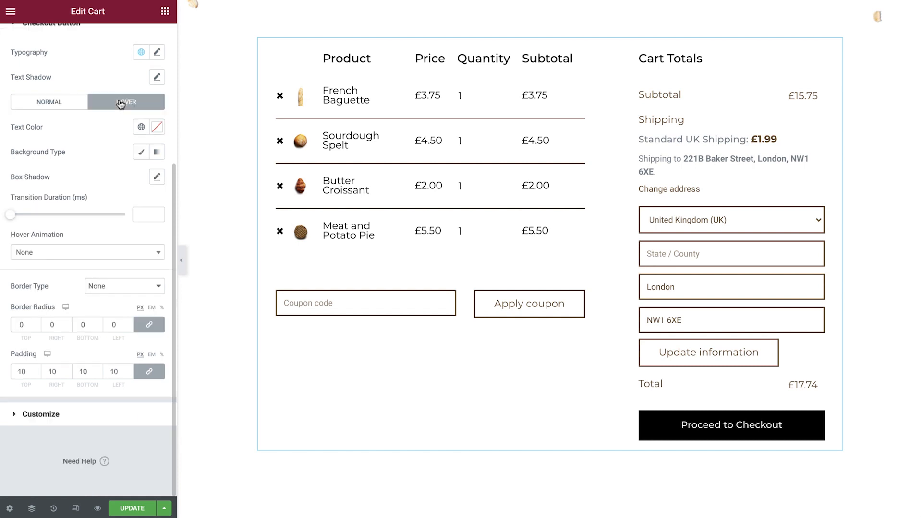
pyautogui.click(142, 152)
pyautogui.click(141, 176)
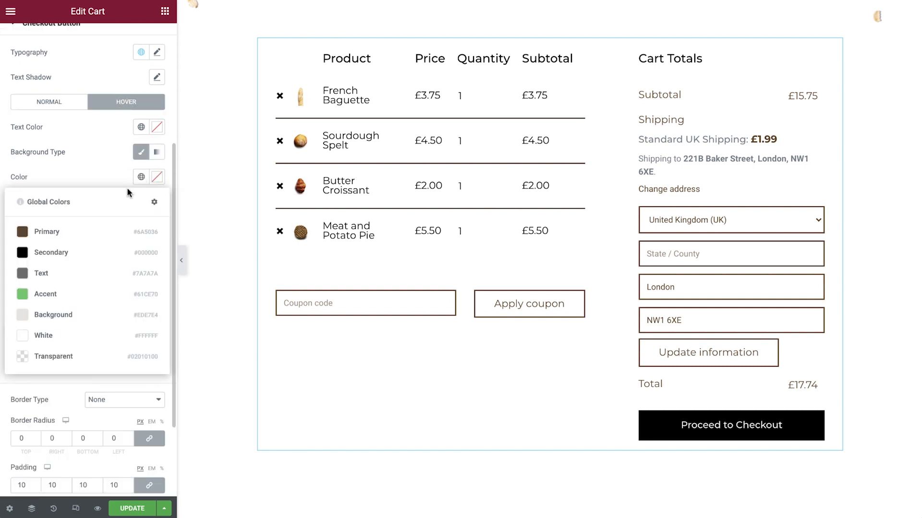
pyautogui.click(89, 232)
# Step: Add Totals to the cart sections that are customized separately
pyautogui.scroll(-1, 88, 233)
pyautogui.scroll(-2, 88, 228)
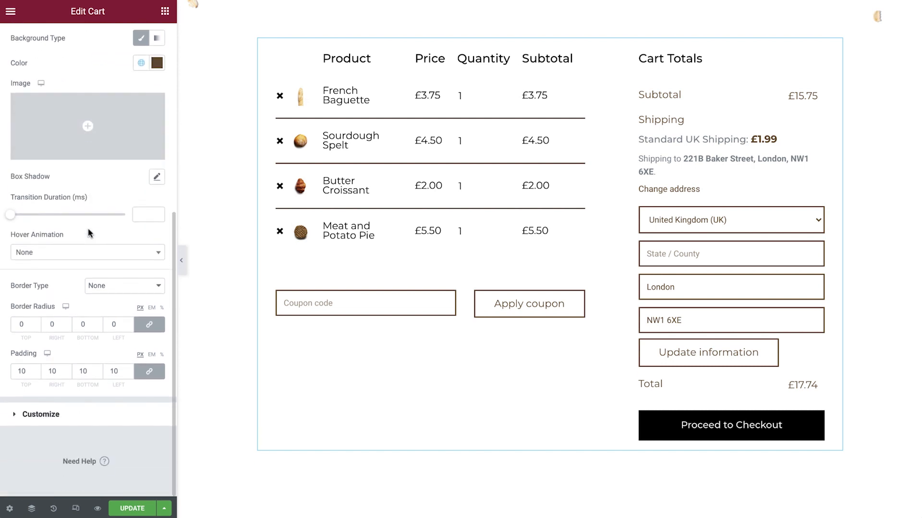
pyautogui.click(71, 412)
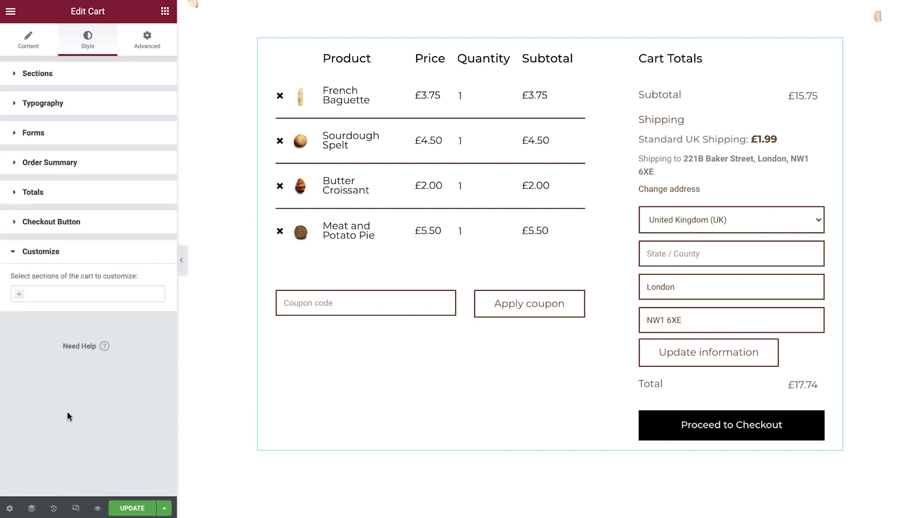
pyautogui.click(25, 301)
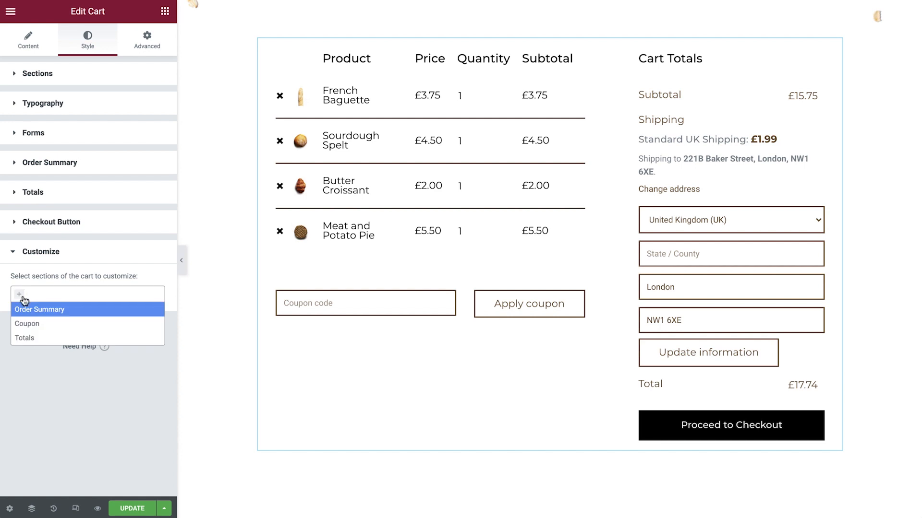
pyautogui.click(31, 339)
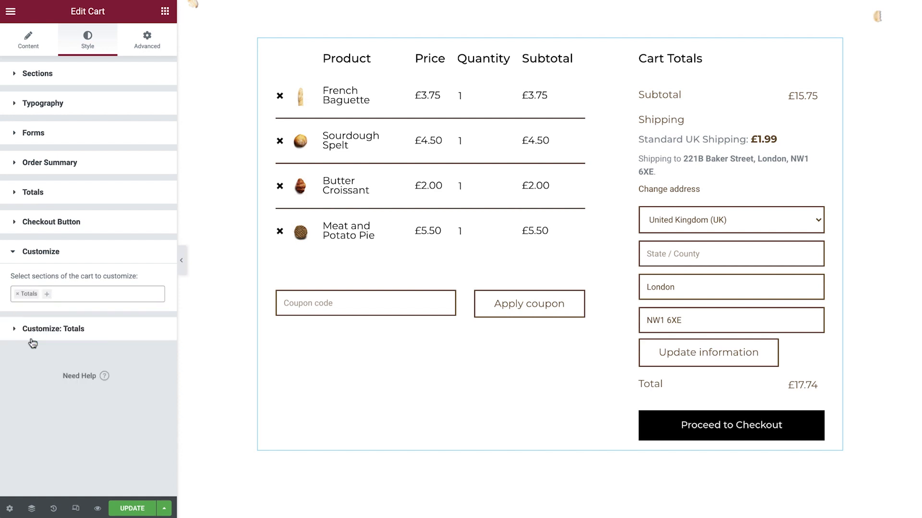
# Step: Apply a global font to the description text in the customized Totals section and update the Cart page
pyautogui.click(34, 336)
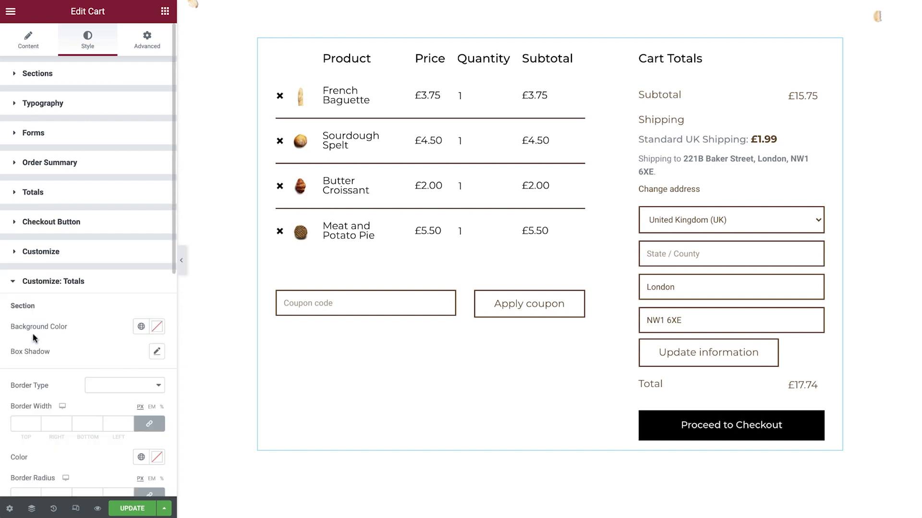
pyautogui.scroll(-8, 34, 338)
pyautogui.scroll(-3, 34, 338)
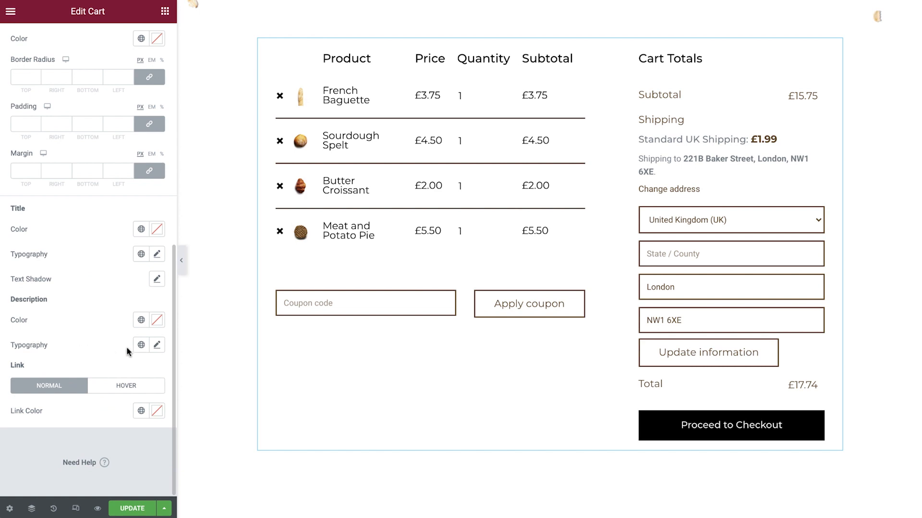
pyautogui.click(140, 344)
pyautogui.scroll(-1, 99, 291)
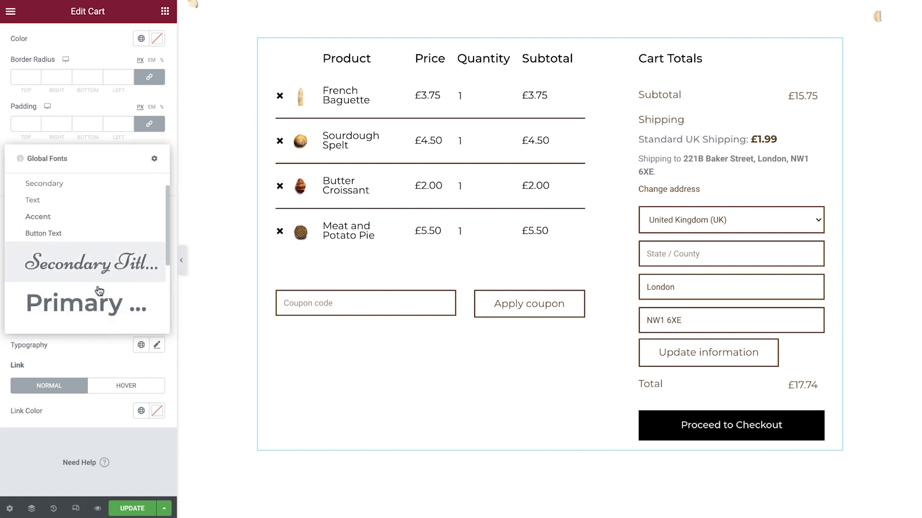
pyautogui.scroll(-2, 98, 290)
pyautogui.click(73, 306)
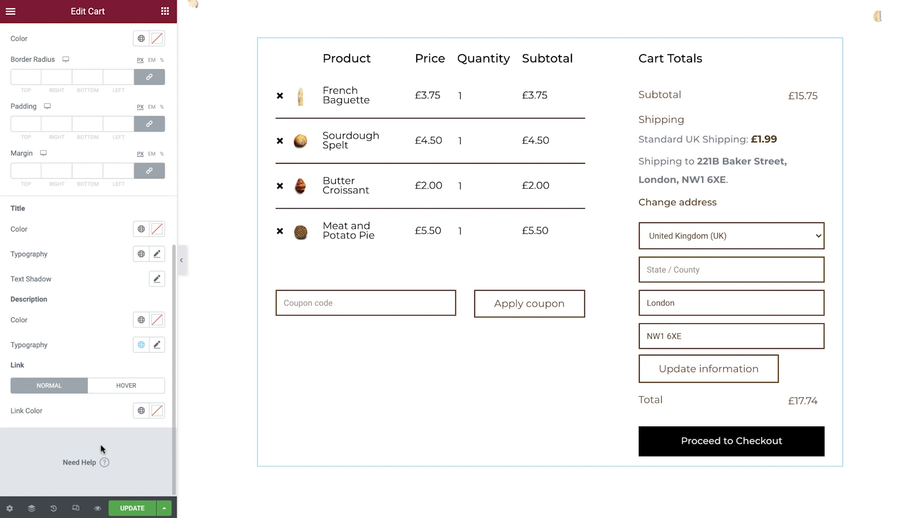
pyautogui.click(129, 510)
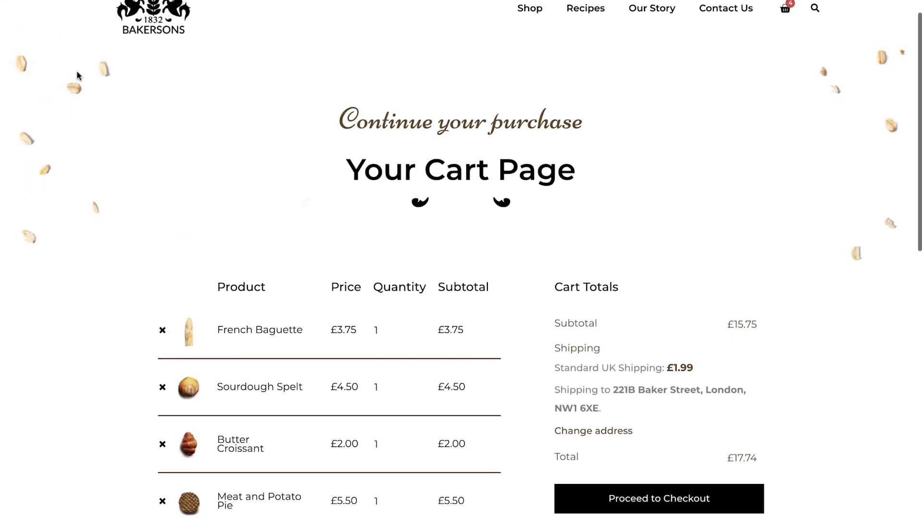
# Step: Find "checkout" with the Finder and open the Checkout page for editing
pyautogui.scroll(-4, 76, 76)
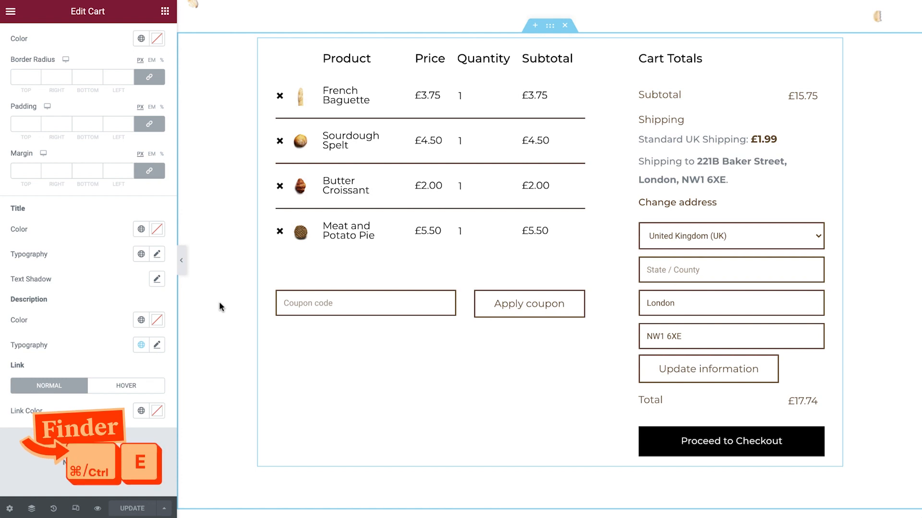
pyautogui.hotkey('ctrl', 'e')
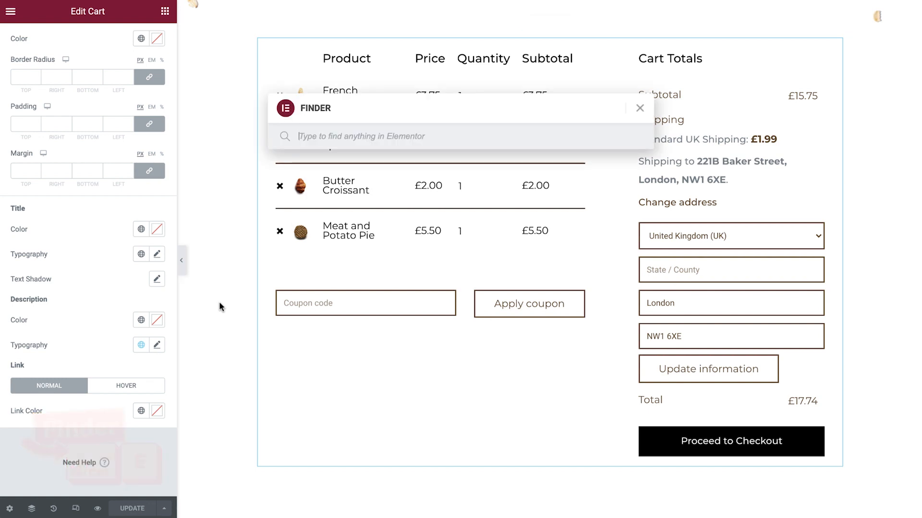
pyautogui.write('checkout')
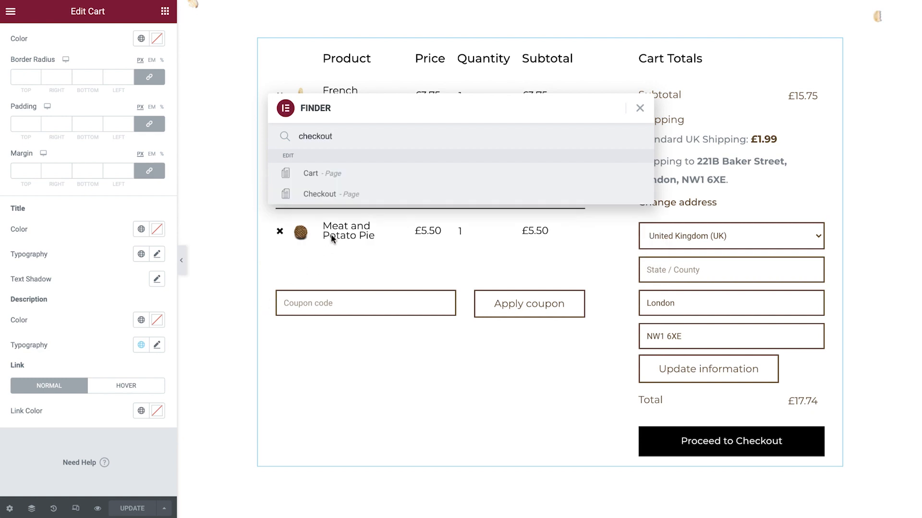
pyautogui.click(349, 196)
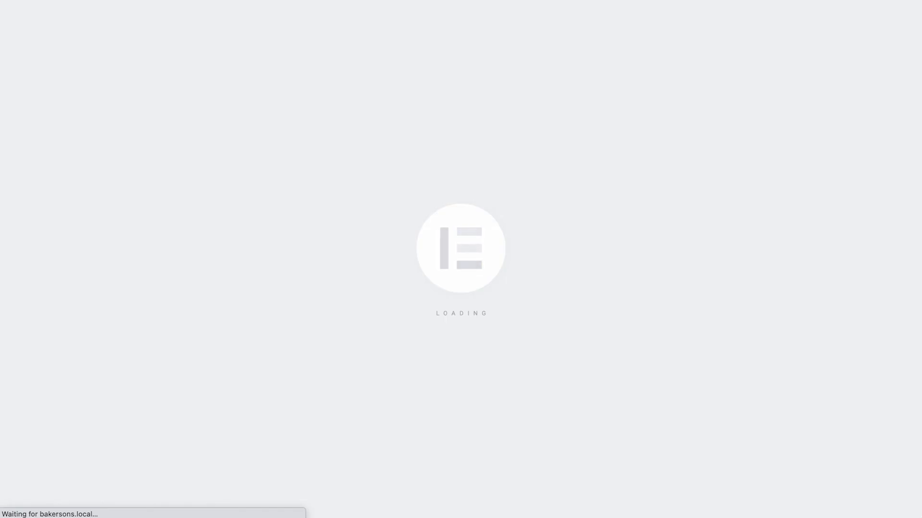
# Step: Delete the Text Editor widget that holds the default WooCommerce checkout form
pyautogui.scroll(-3, 232, 286)
pyautogui.scroll(-7, 232, 286)
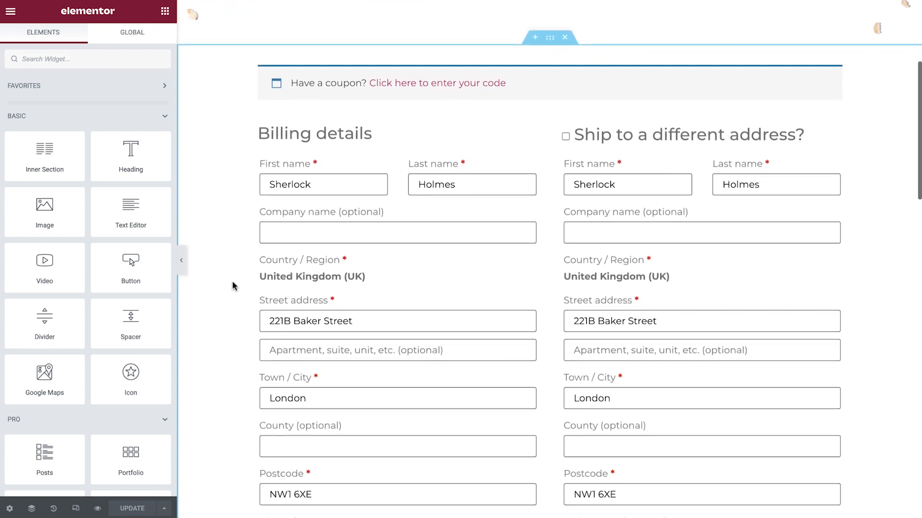
pyautogui.scroll(-6, 232, 286)
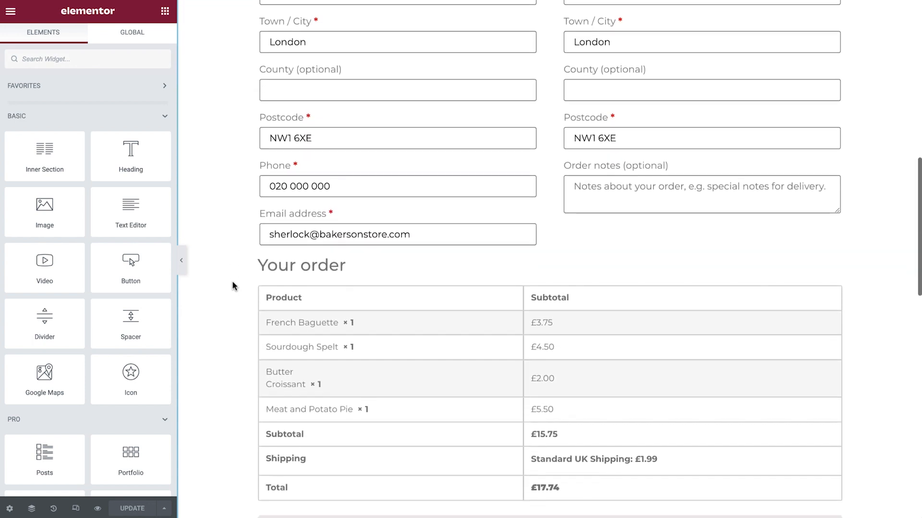
pyautogui.scroll(6, 232, 286)
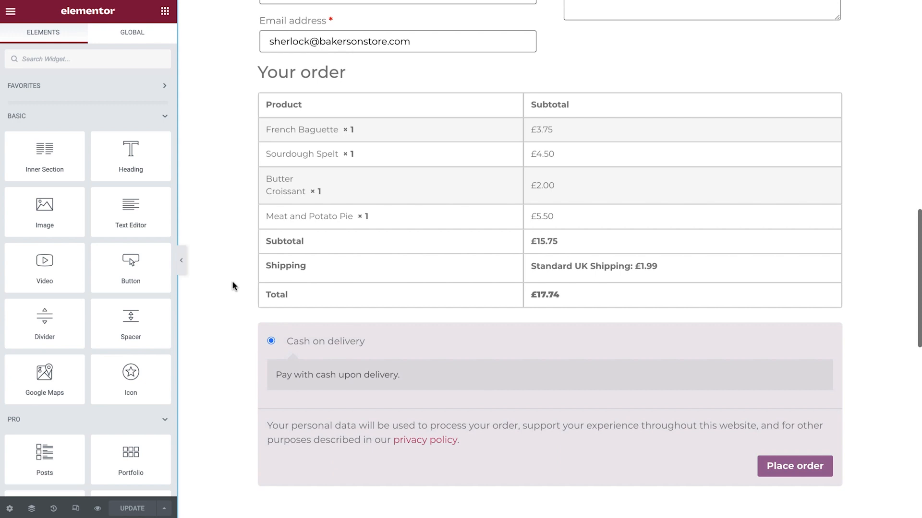
pyautogui.scroll(7, 233, 286)
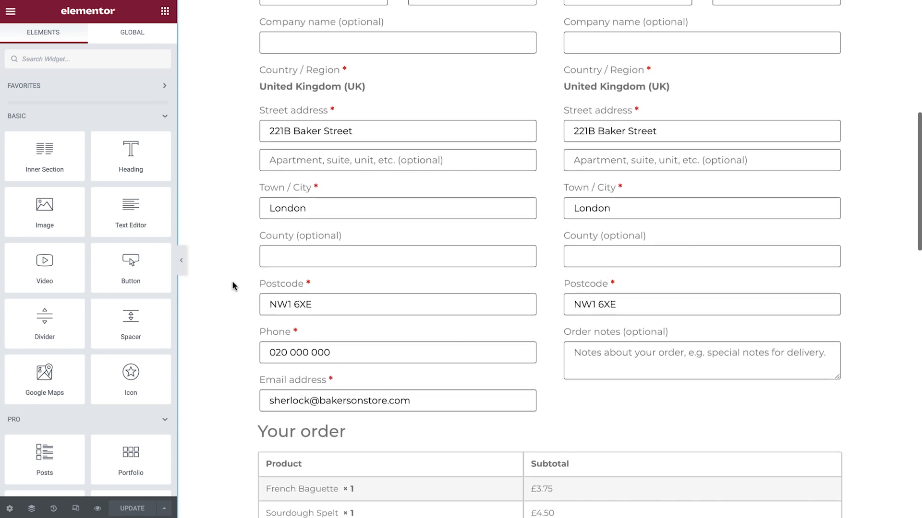
pyautogui.scroll(1, 232, 286)
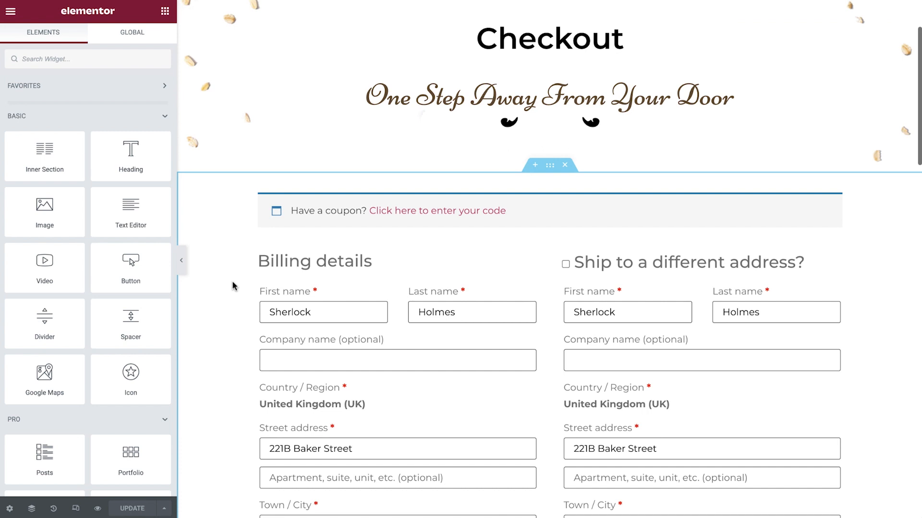
pyautogui.rightClick(406, 270)
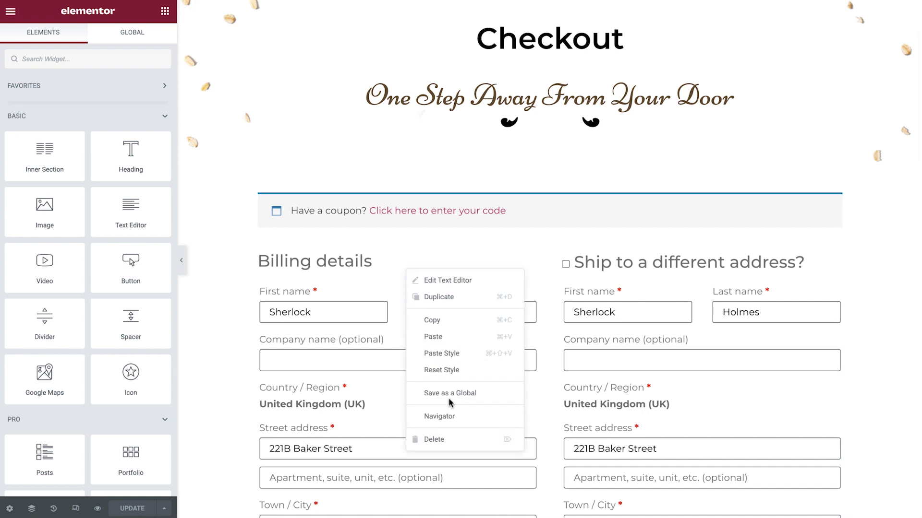
pyautogui.click(457, 438)
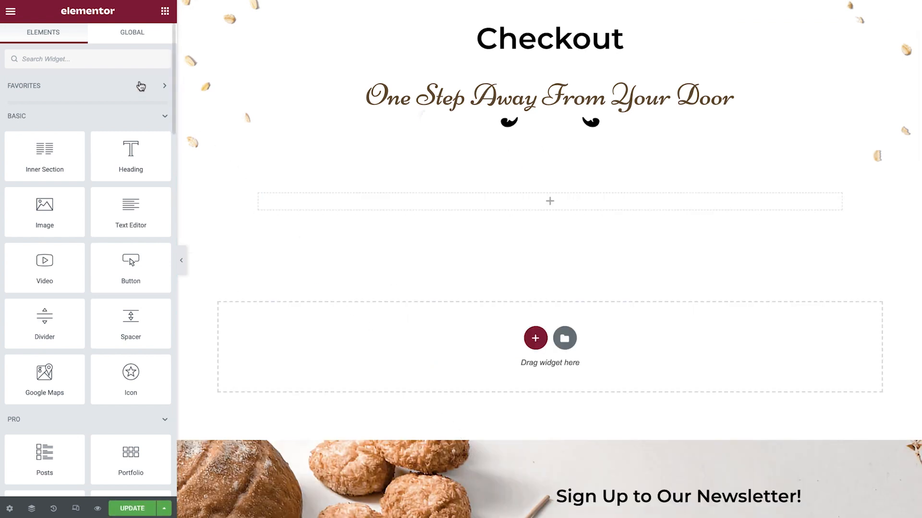
# Step: Find the Checkout widget and place it in the empty section below the page heading
pyautogui.click(137, 59)
pyautogui.write('checkout')
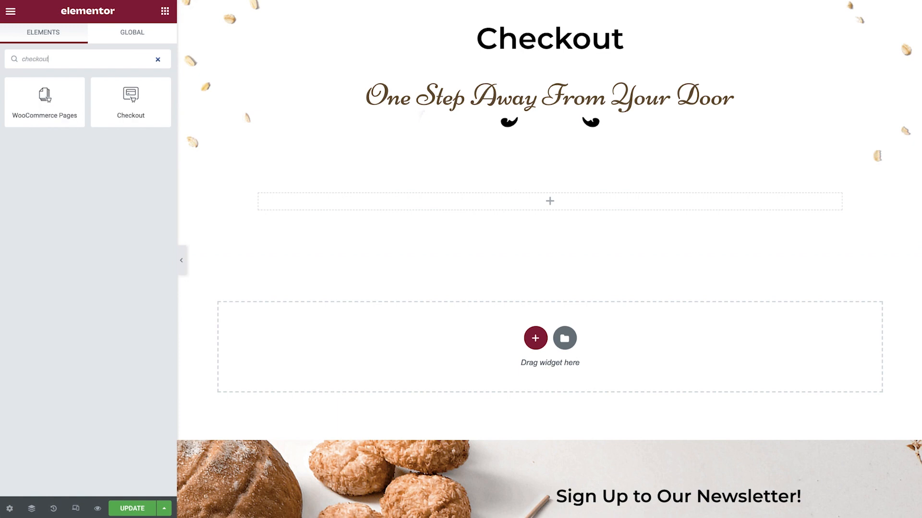
pyautogui.moveTo(124, 98); pyautogui.dragTo(331, 199)
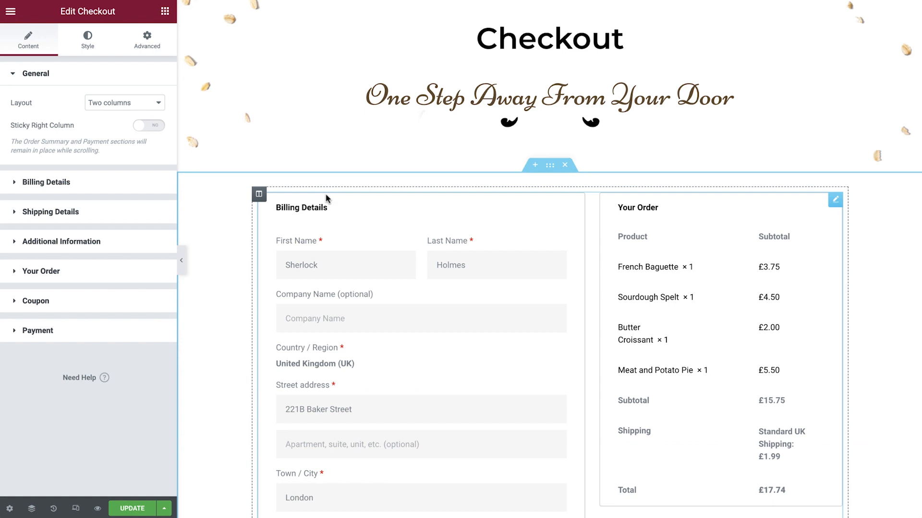
# Step: Make the checkout's right column sticky with an offset of 50
pyautogui.click(149, 126)
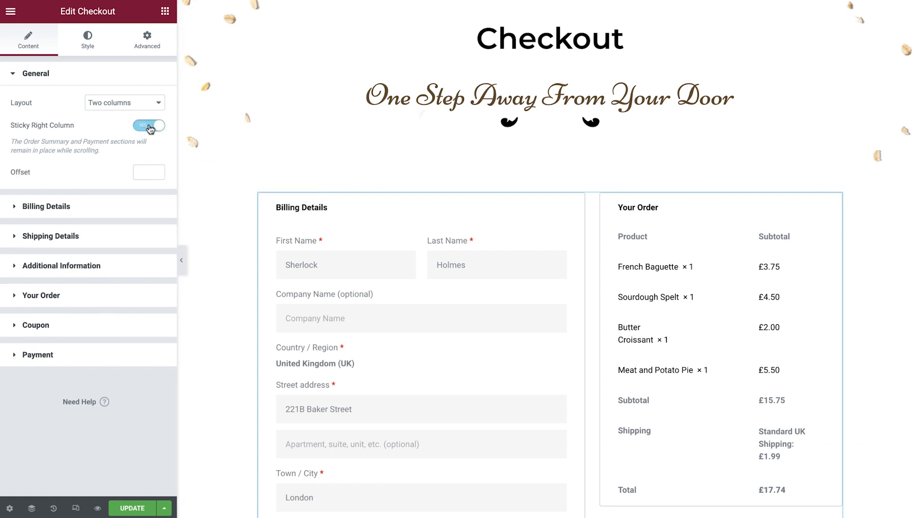
pyautogui.click(143, 172)
pyautogui.write('50')
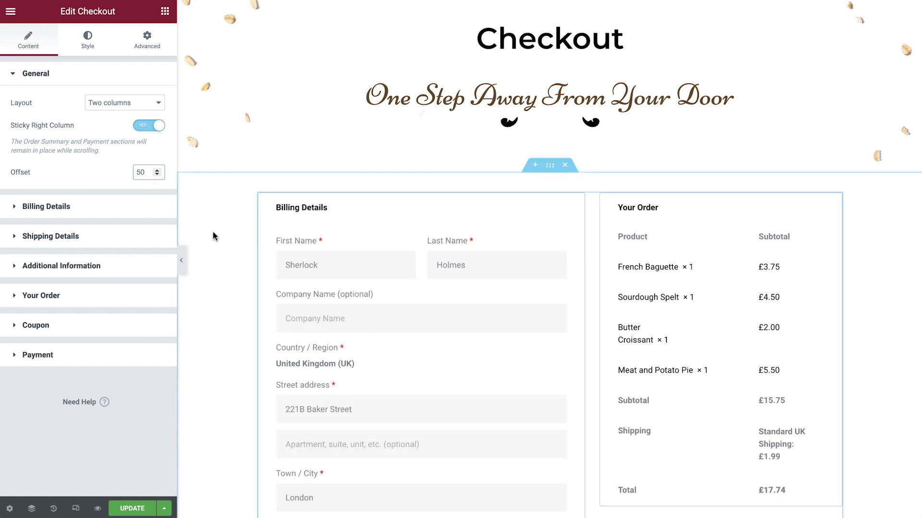
# Step: Set the purchase button's alignment to Justify in the checkout's Payment settings
pyautogui.scroll(-7, 214, 236)
pyautogui.scroll(5, 214, 236)
pyautogui.scroll(-5, 213, 237)
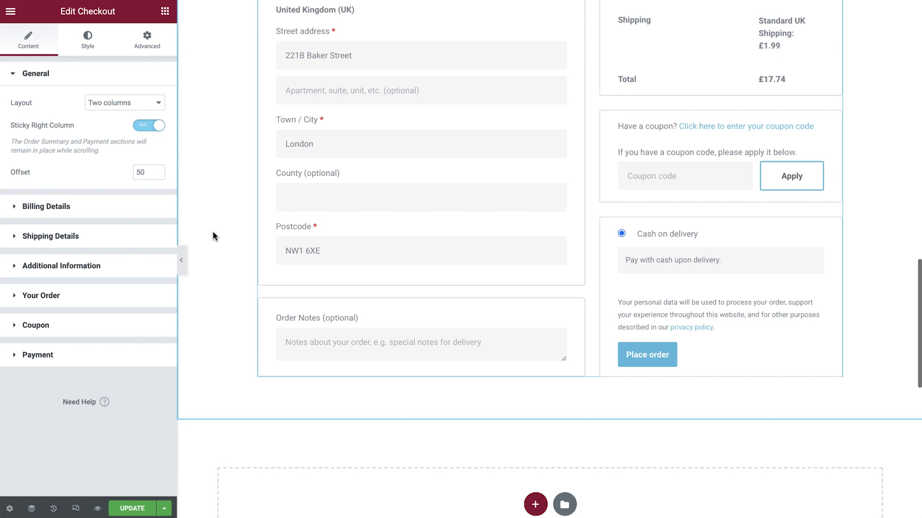
pyautogui.click(85, 355)
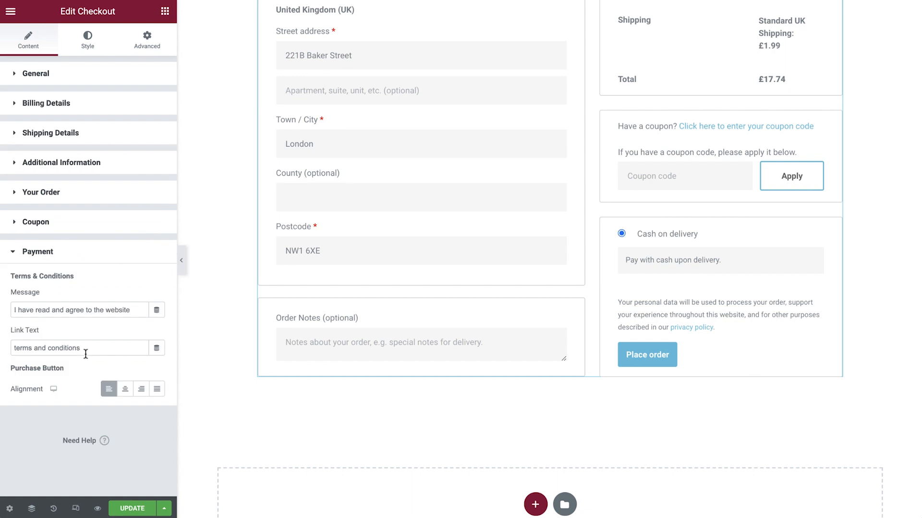
pyautogui.click(157, 390)
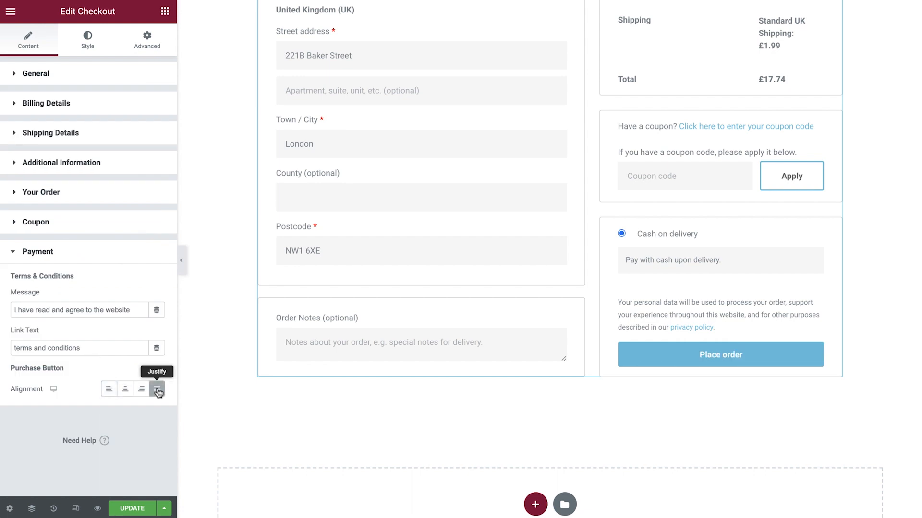
# Step: Set the border type of the checkout's sections to None
pyautogui.scroll(10, 229, 344)
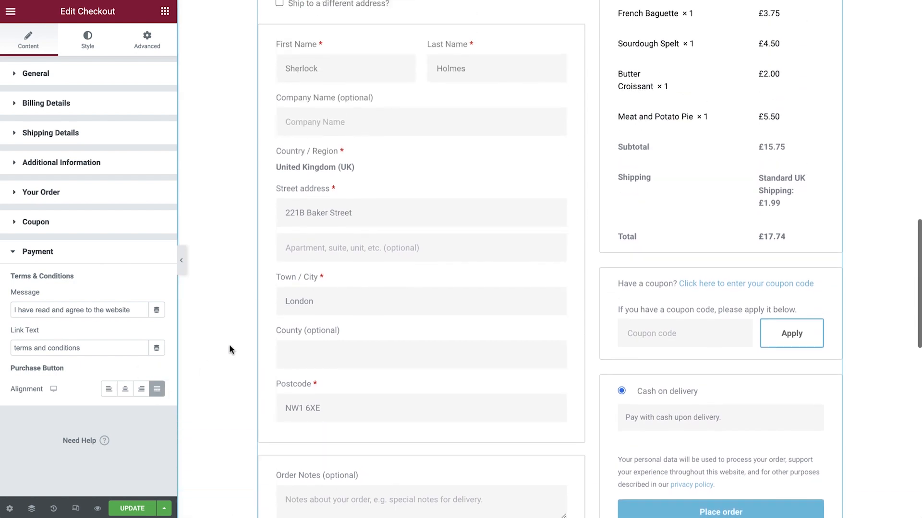
pyautogui.scroll(10, 229, 345)
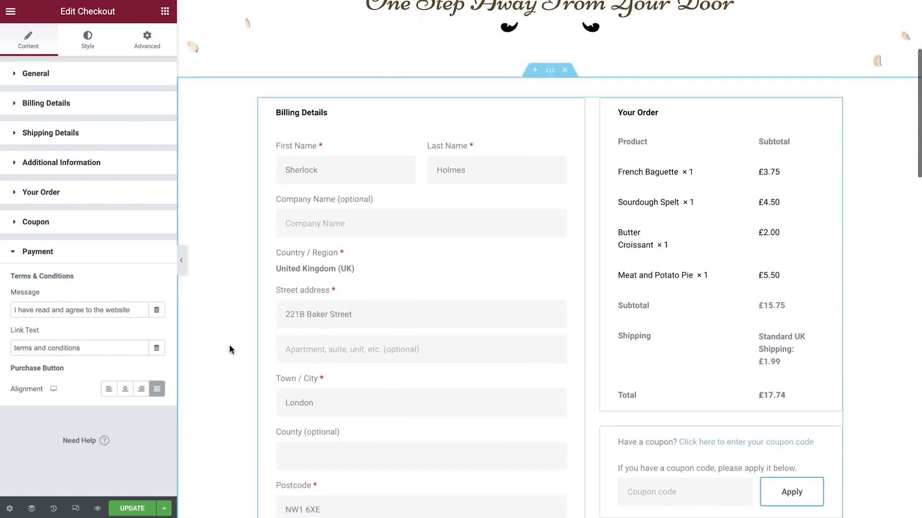
pyautogui.click(88, 38)
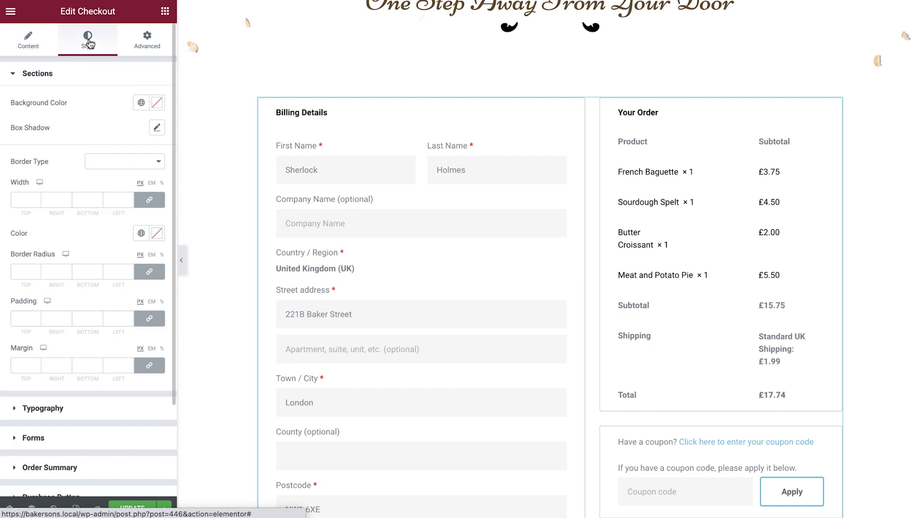
pyautogui.click(142, 160)
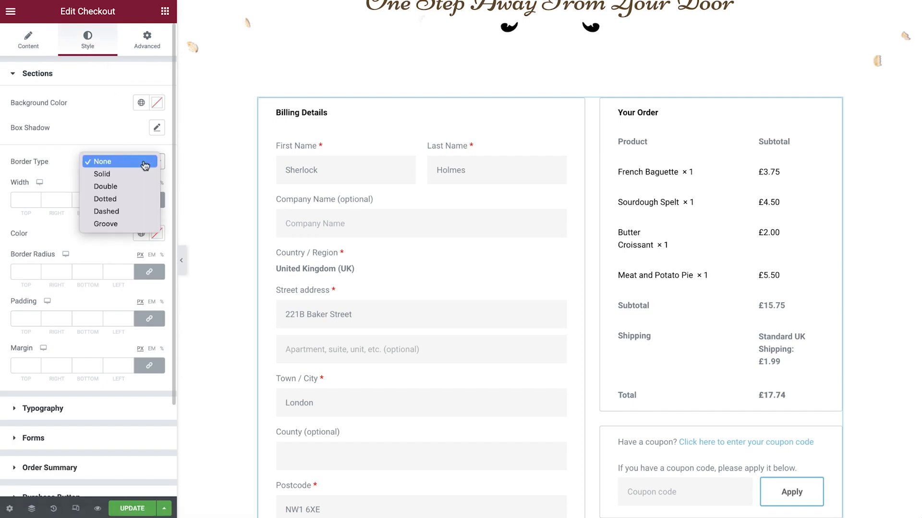
pyautogui.click(144, 166)
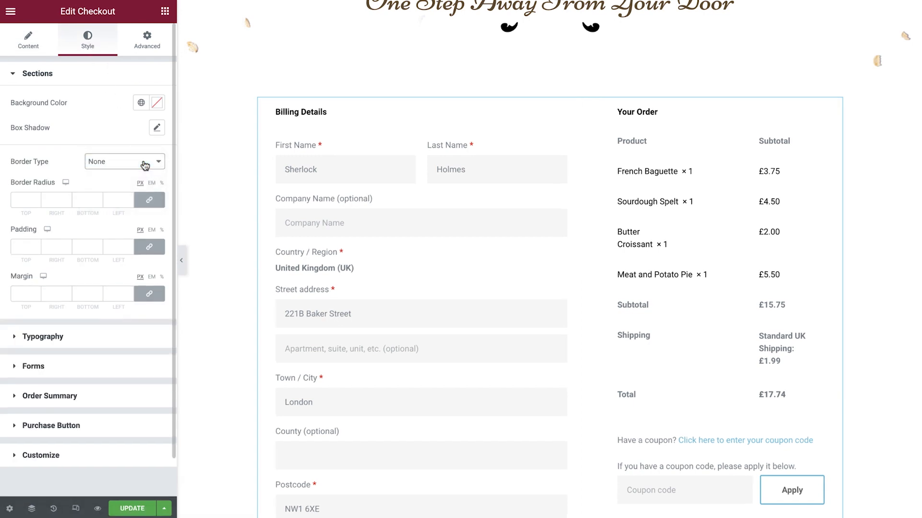
# Step: Apply the global font Button S Text to the checkout's titles
pyautogui.click(73, 339)
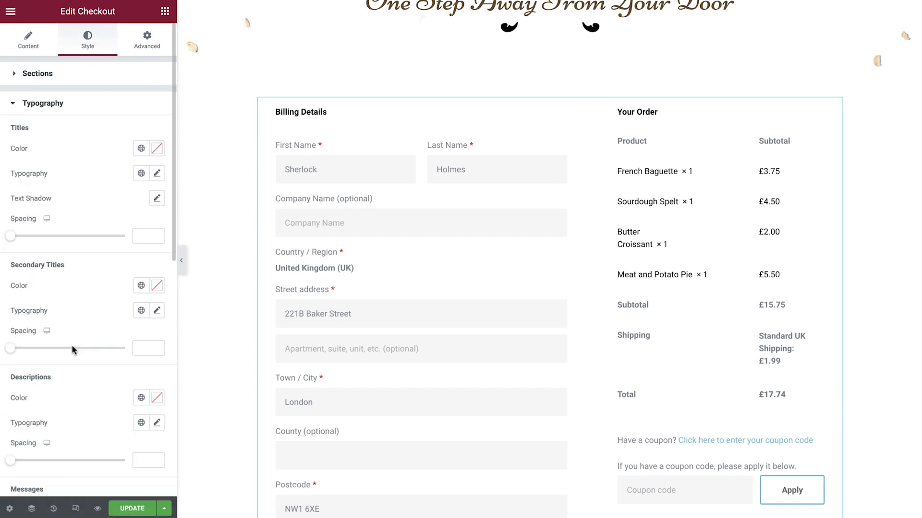
pyautogui.click(141, 173)
pyautogui.scroll(-3, 109, 235)
pyautogui.scroll(-2, 107, 236)
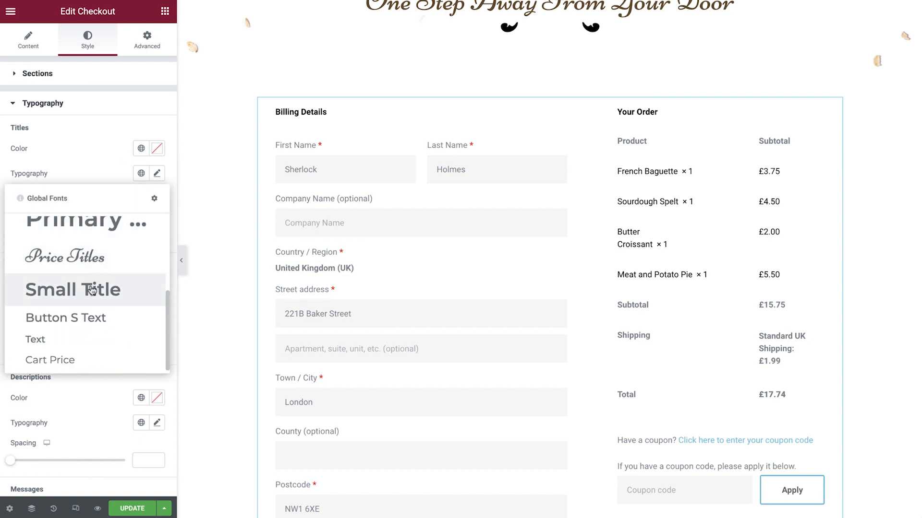
pyautogui.click(83, 315)
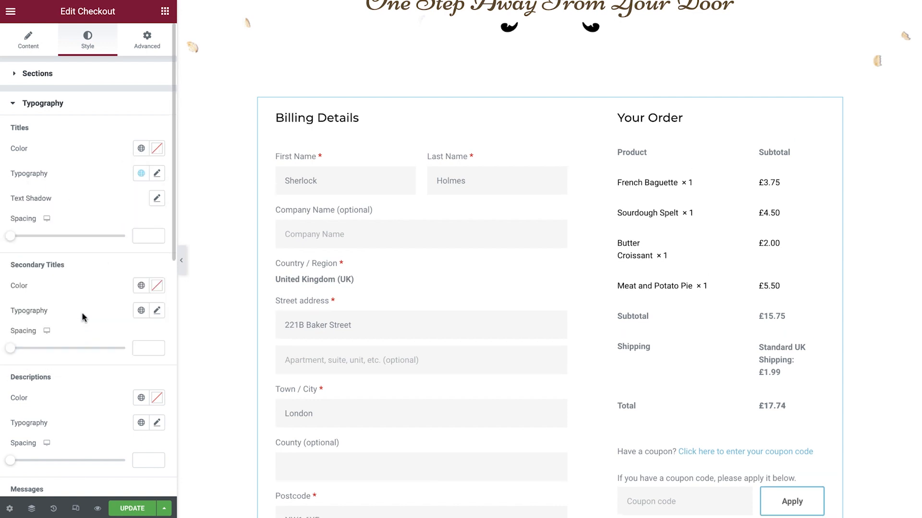
# Step: Give the checkout's secondary titles the global font Text and the global color Primary
pyautogui.click(140, 311)
pyautogui.scroll(-3, 105, 367)
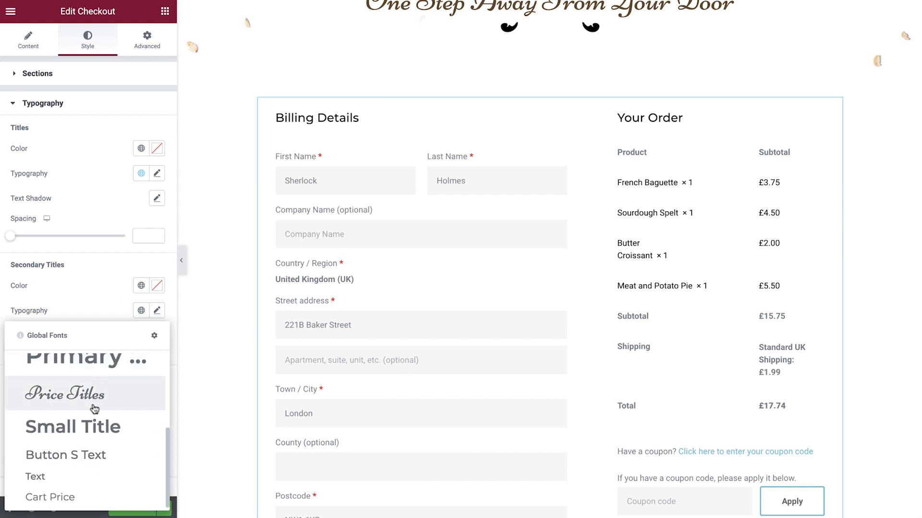
pyautogui.click(70, 475)
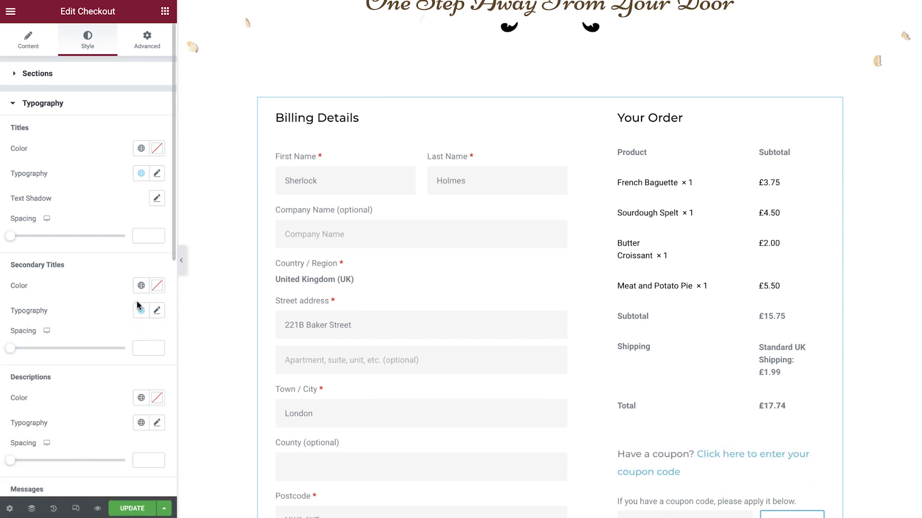
pyautogui.click(141, 287)
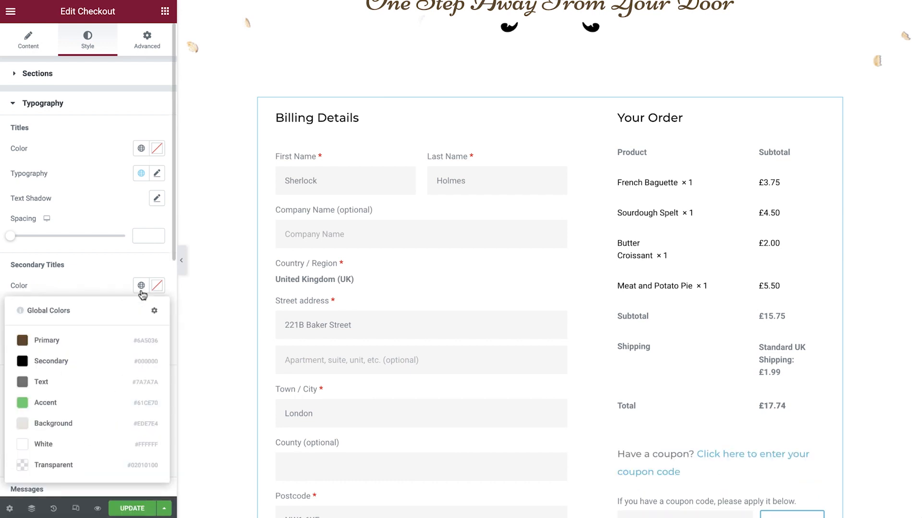
pyautogui.click(105, 341)
# Step: Give the checkout's checkboxes the global color Secondary and the global font Text
pyautogui.scroll(-6, 105, 341)
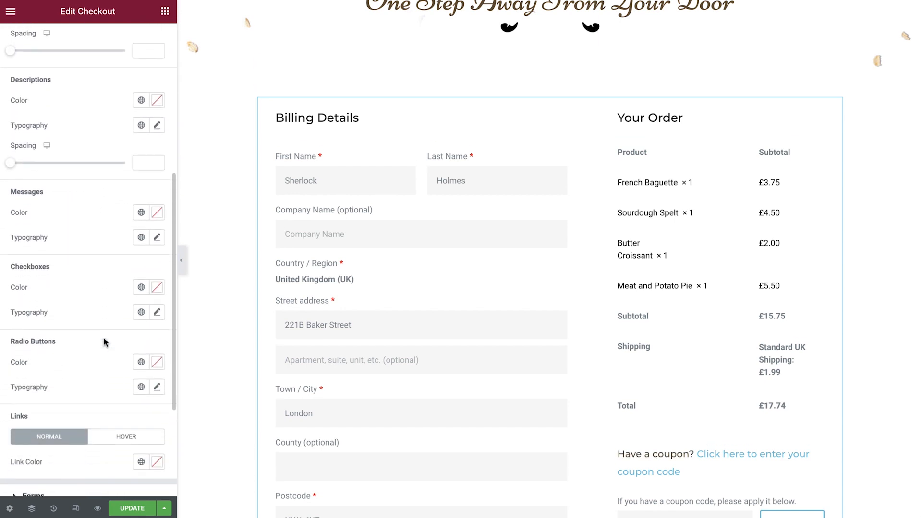
pyautogui.click(141, 287)
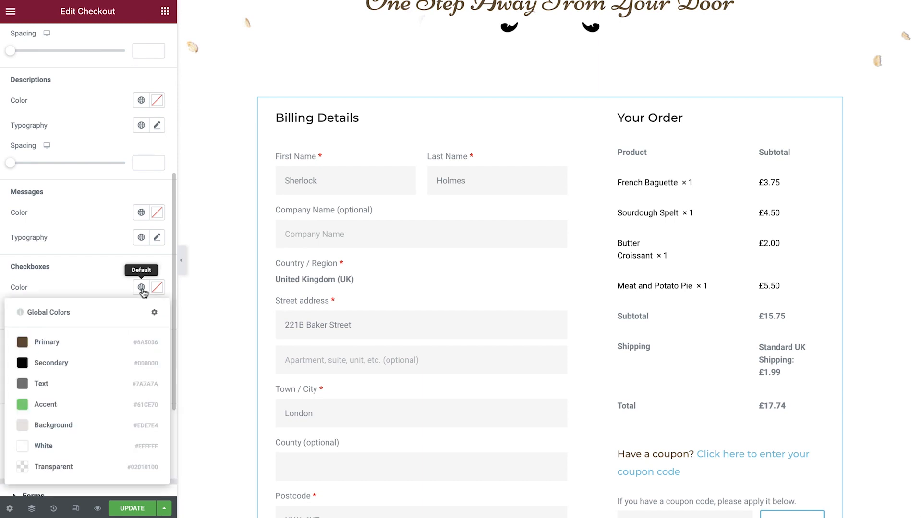
pyautogui.click(82, 363)
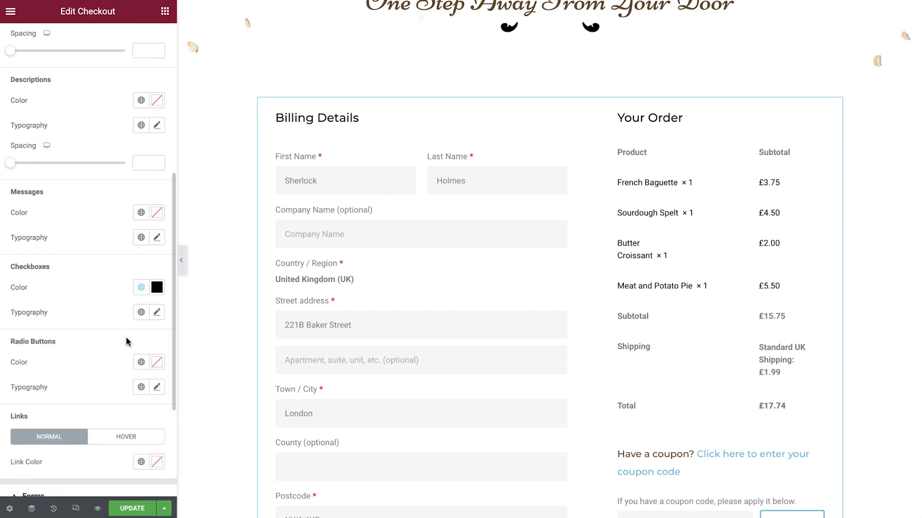
pyautogui.click(142, 316)
pyautogui.scroll(-2, 91, 423)
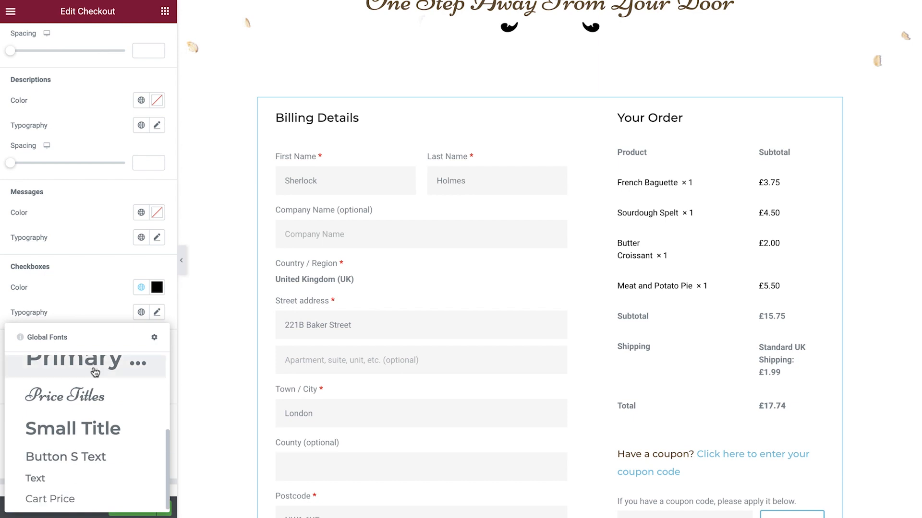
pyautogui.click(61, 477)
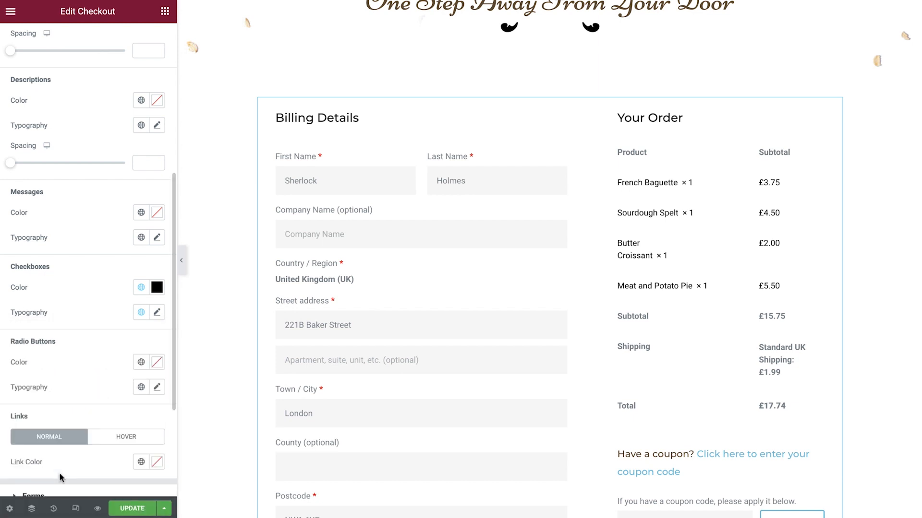
# Step: Set the checkout's link color to the global Primary for the normal state and Secondary for the hover state
pyautogui.click(141, 461)
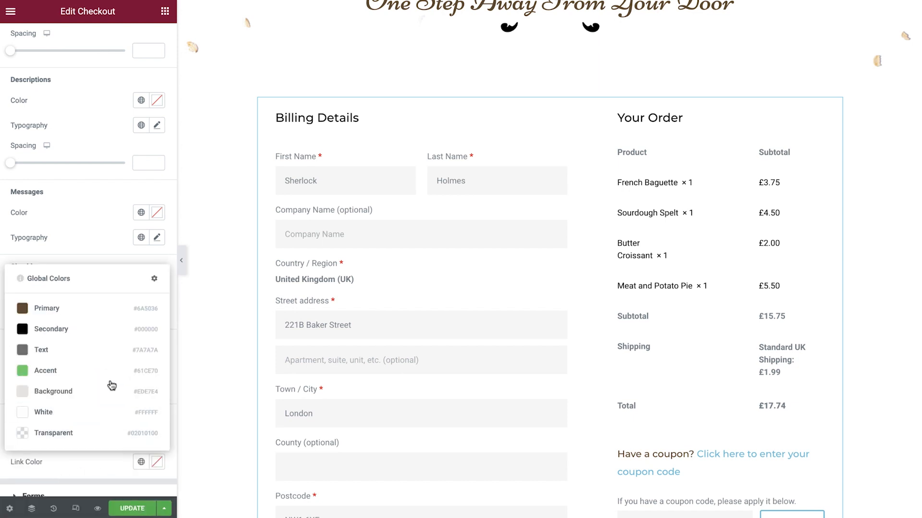
pyautogui.click(79, 311)
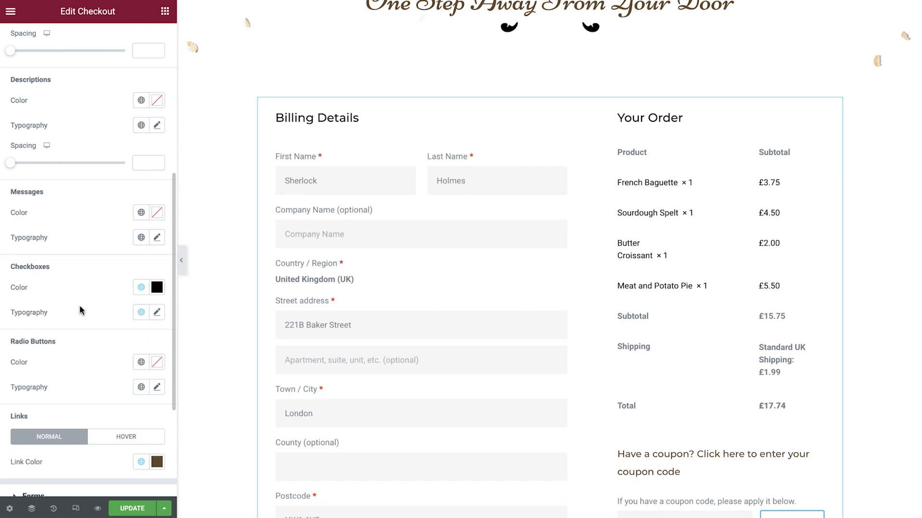
pyautogui.click(133, 445)
pyautogui.click(141, 461)
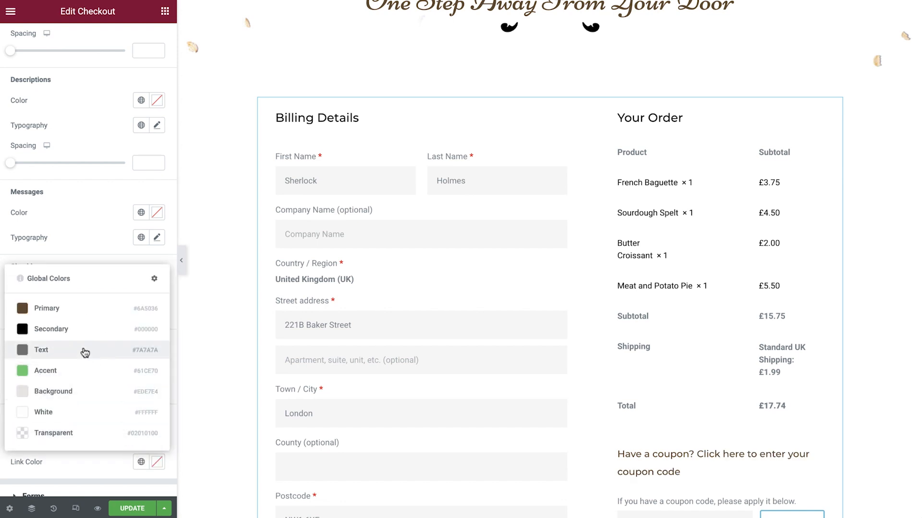
pyautogui.click(74, 339)
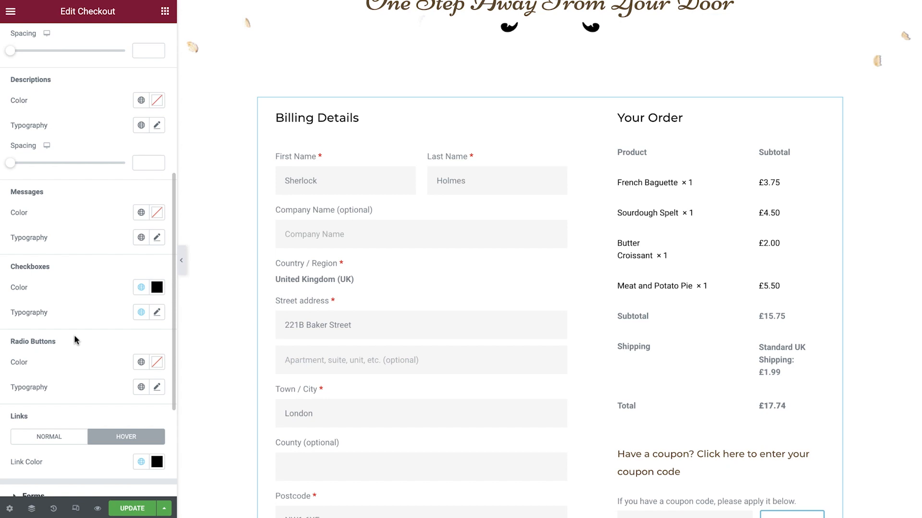
# Step: Set the checkout forms' columns gap to 15 and rows gap to 22
pyautogui.scroll(-5, 74, 335)
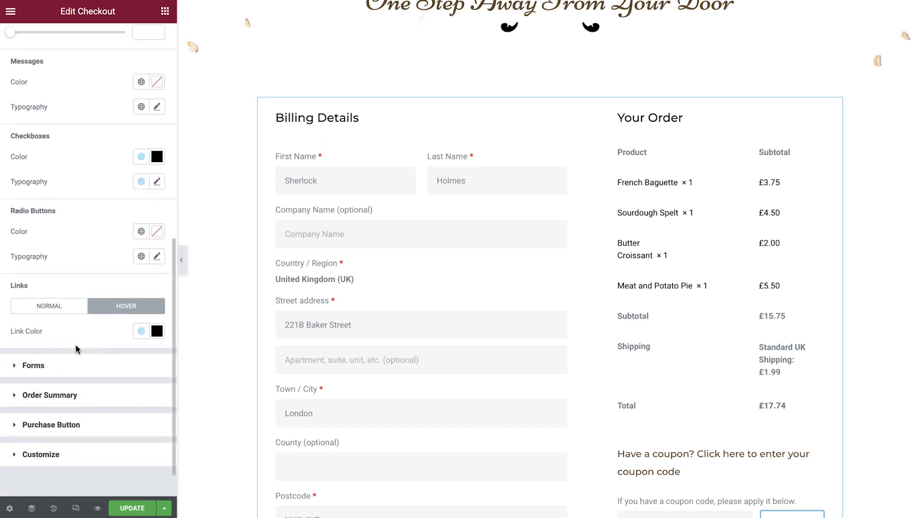
pyautogui.click(77, 362)
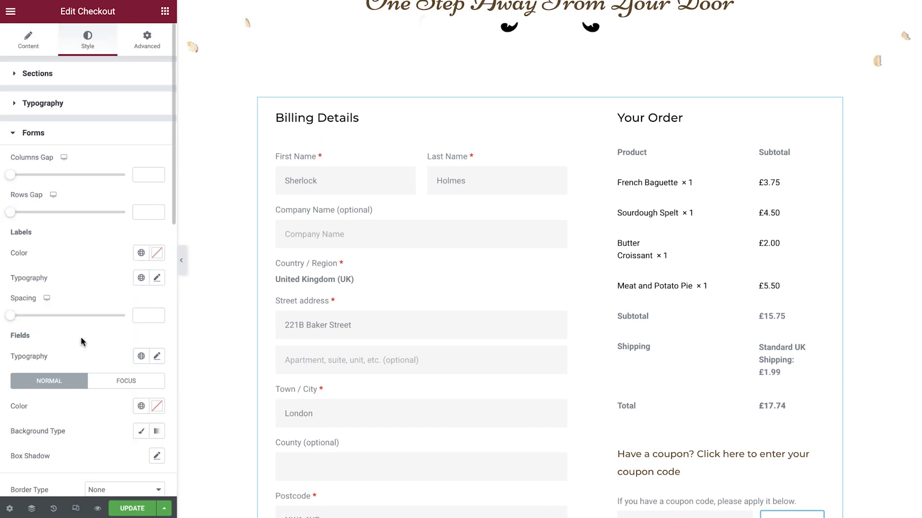
pyautogui.write('15')
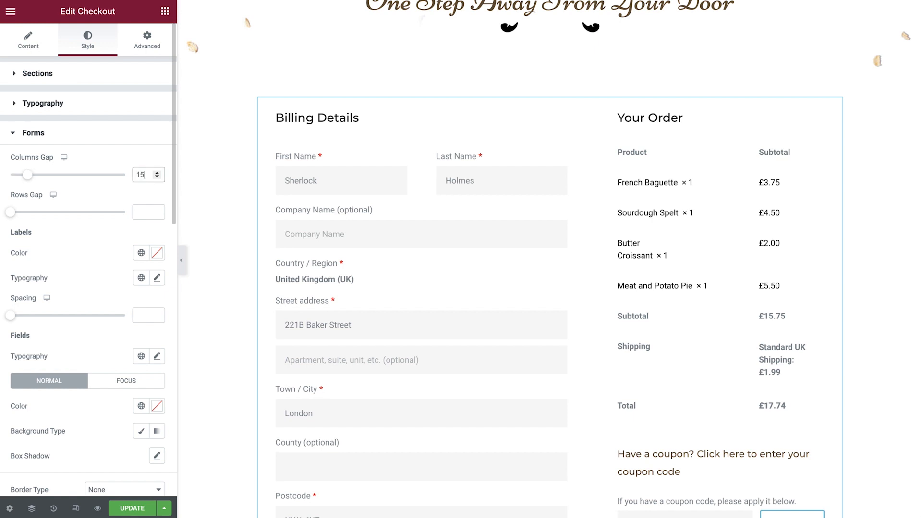
pyautogui.click(142, 212)
pyautogui.write('22')
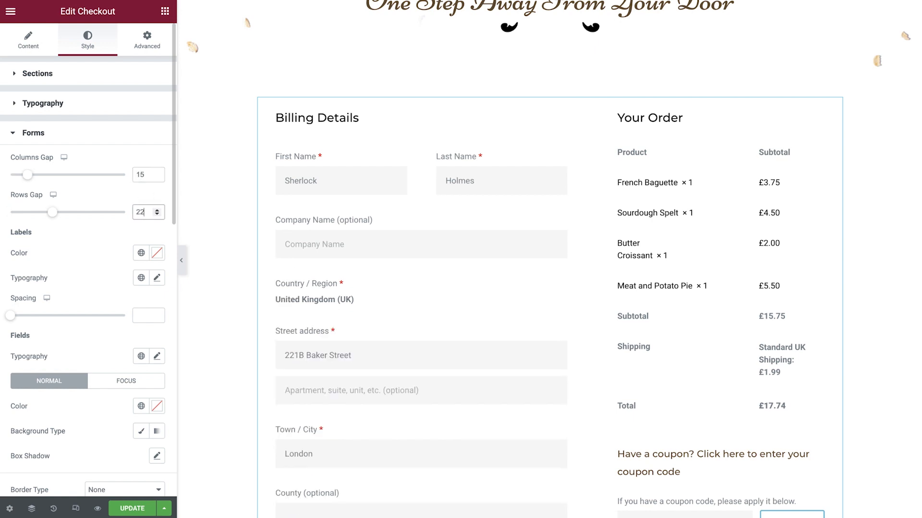
# Step: Give the form labels the global color Secondary and the global font Text
pyautogui.click(141, 253)
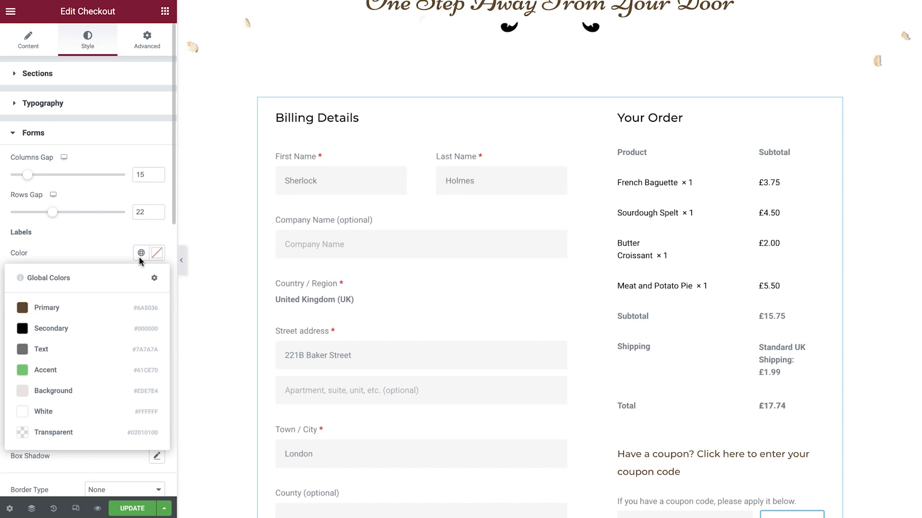
pyautogui.click(104, 325)
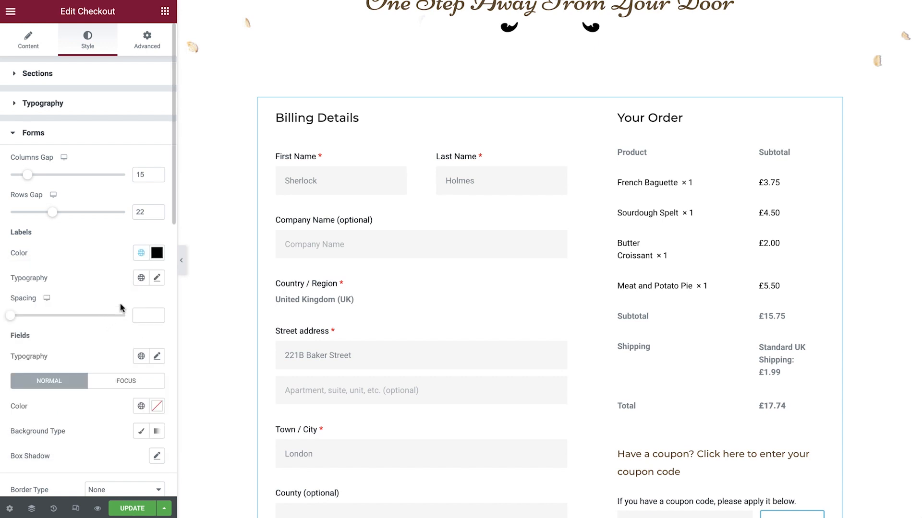
pyautogui.click(141, 279)
pyautogui.scroll(-5, 101, 351)
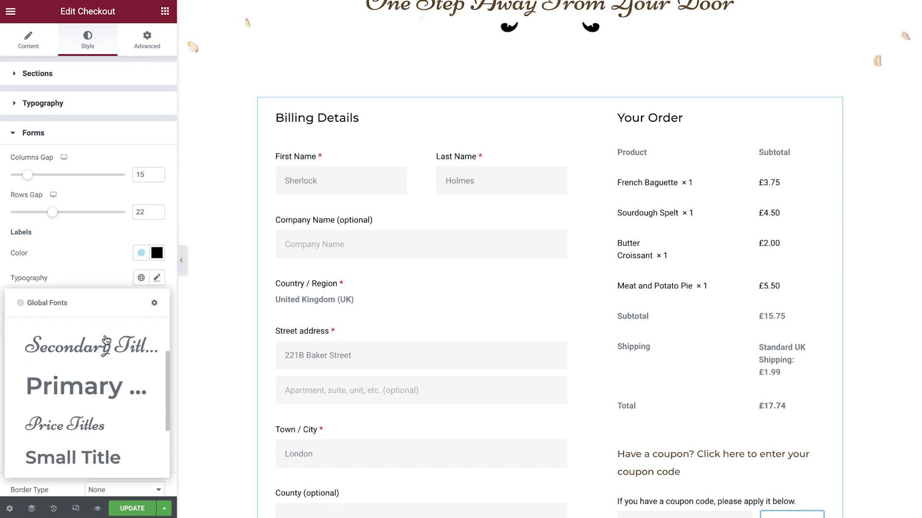
pyautogui.click(68, 445)
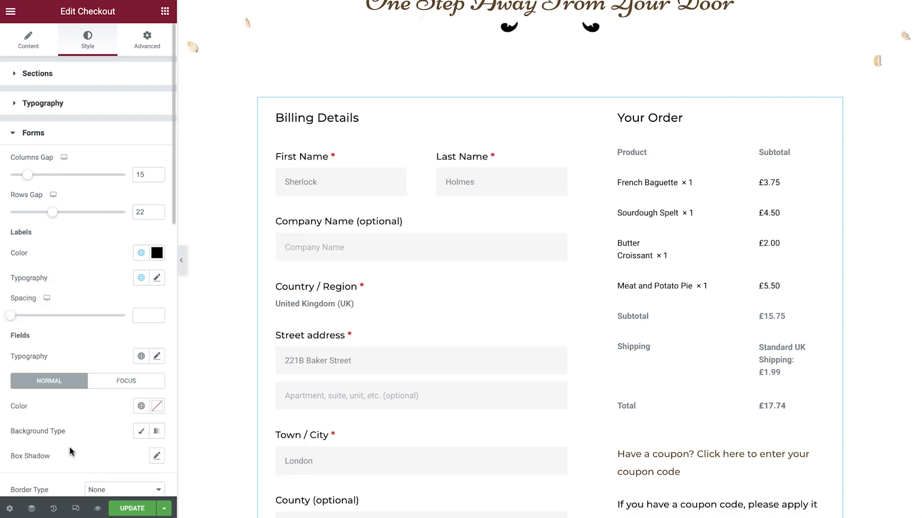
# Step: Give the form fields the global font Cart Price and, in their normal state, the global text color Primary
pyautogui.click(141, 356)
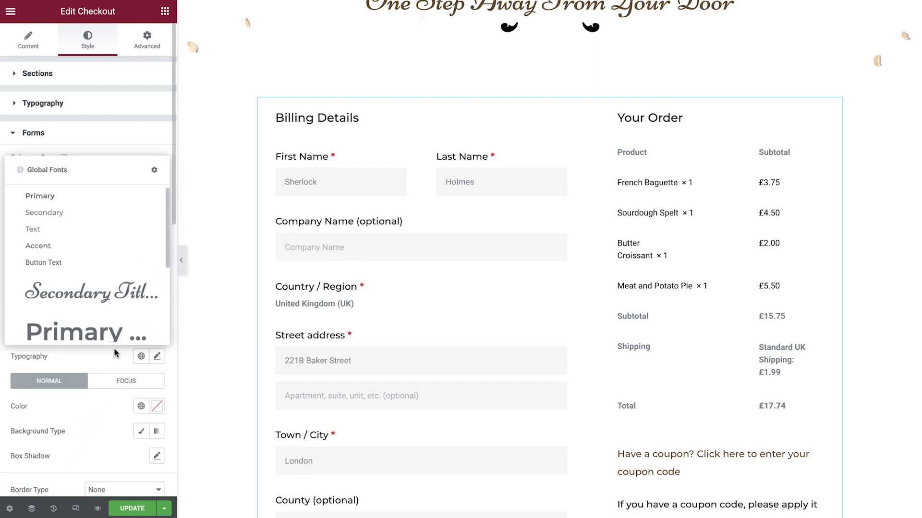
pyautogui.scroll(-4, 99, 326)
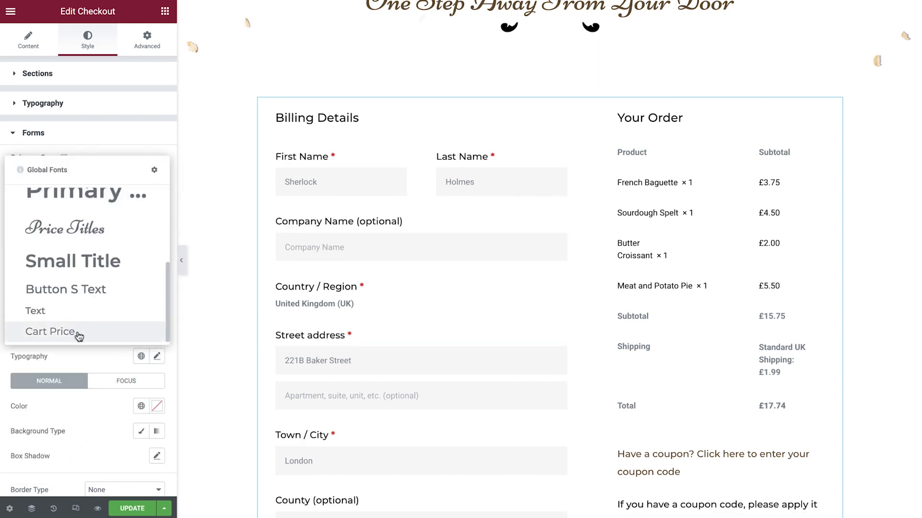
pyautogui.click(78, 337)
pyautogui.scroll(-2, 79, 336)
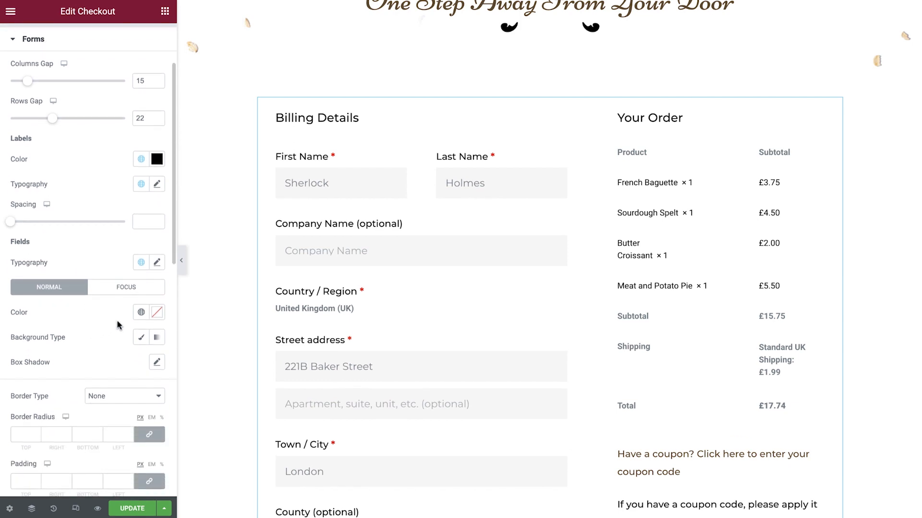
pyautogui.click(142, 313)
pyautogui.click(82, 368)
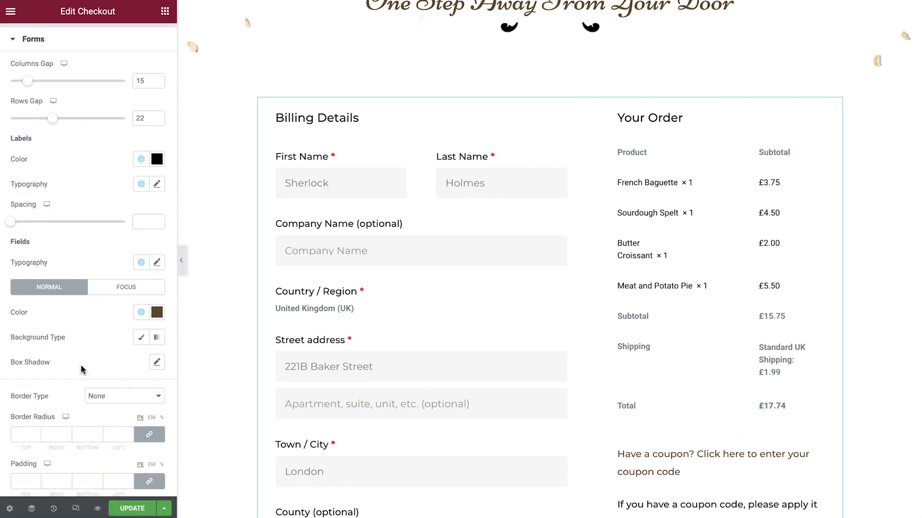
# Step: Give the form fields a Classic background in the global color Transparent for the normal state
pyautogui.click(142, 338)
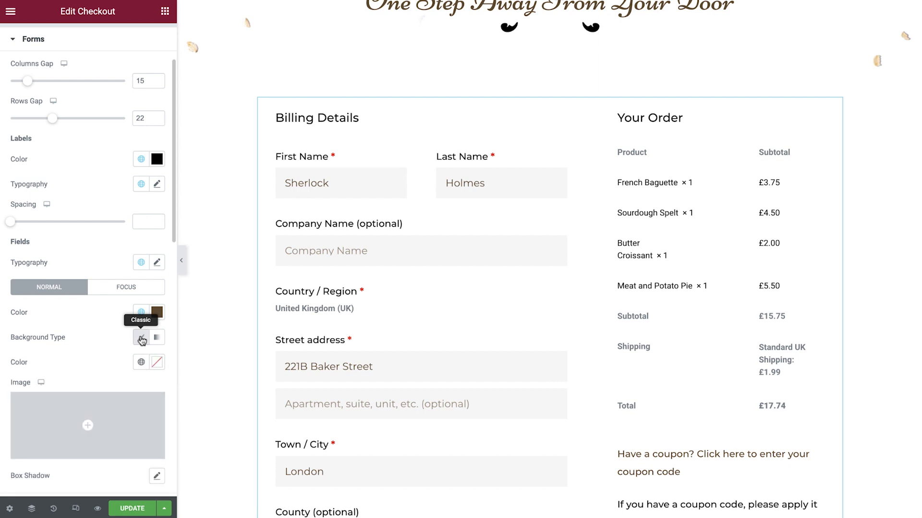
pyautogui.click(139, 362)
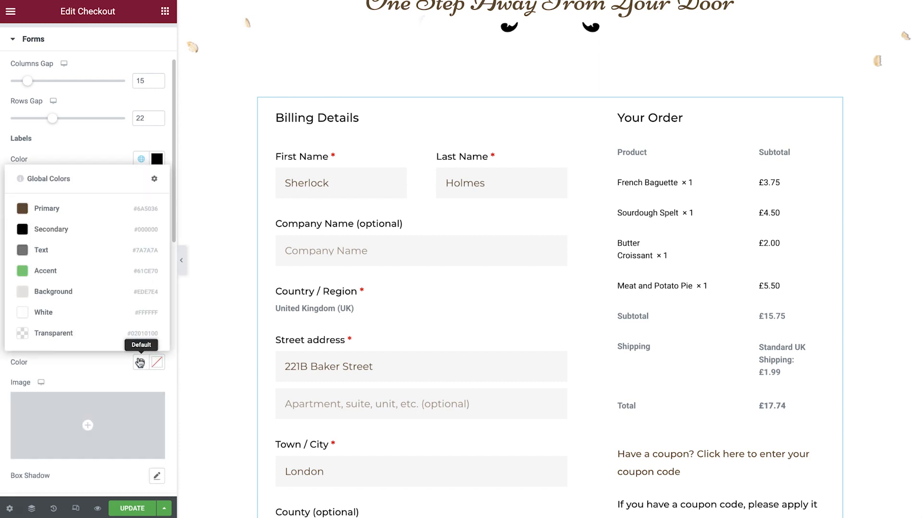
pyautogui.click(98, 334)
pyautogui.scroll(-1, 101, 338)
pyautogui.scroll(-4, 101, 339)
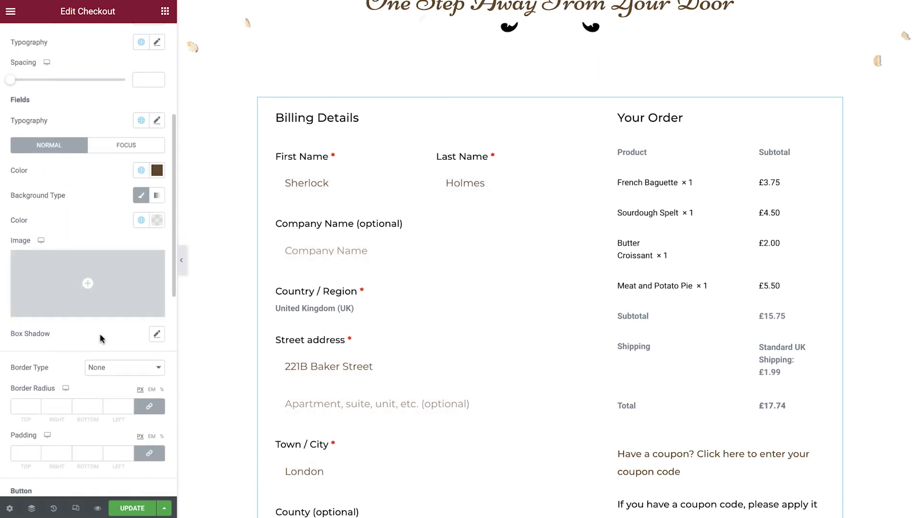
# Step: Give the form fields a Solid border with width 2 on all sides in the global color Primary
pyautogui.click(112, 321)
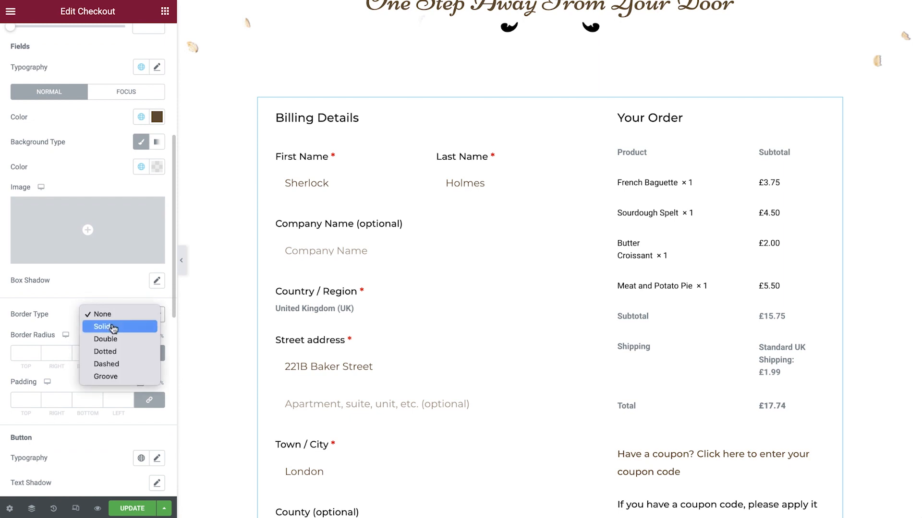
pyautogui.click(113, 327)
pyautogui.click(115, 346)
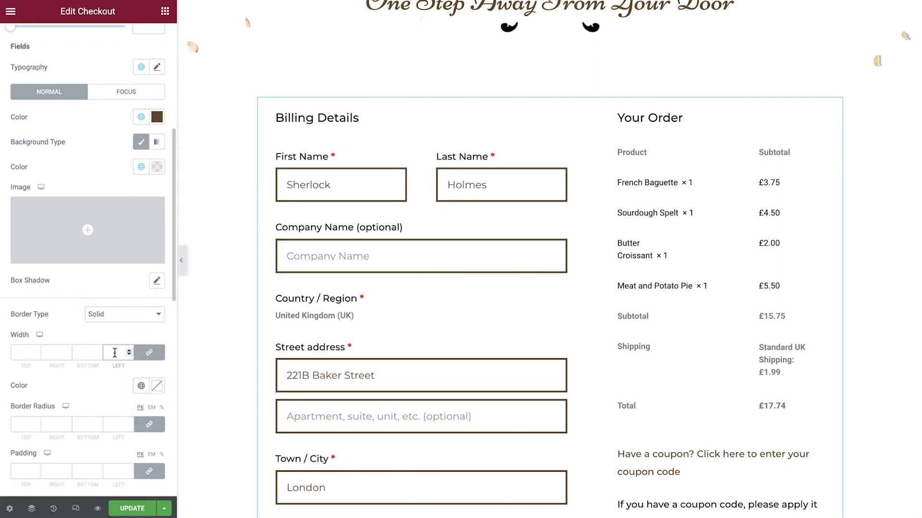
pyautogui.write('2')
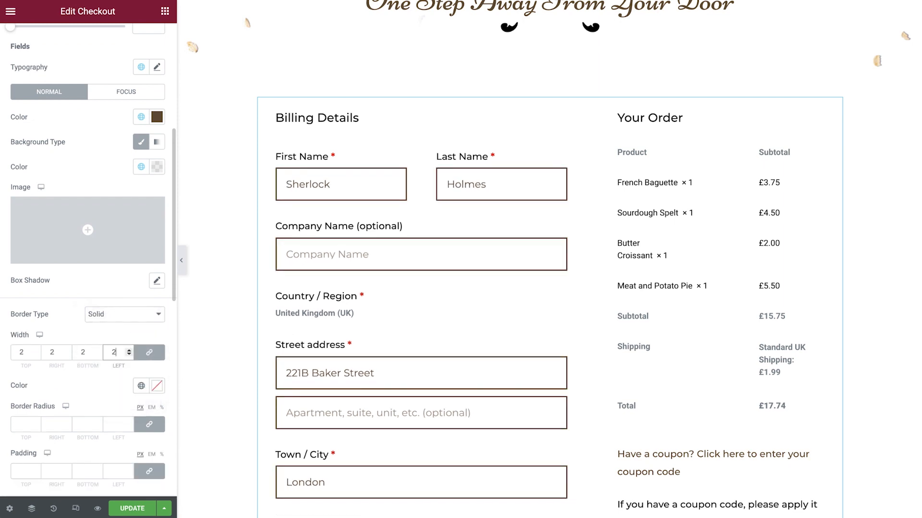
pyautogui.click(139, 387)
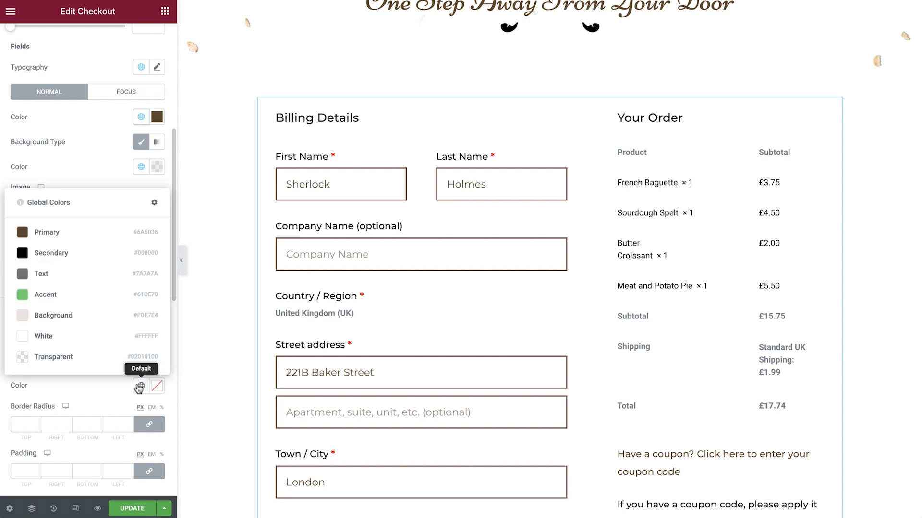
pyautogui.click(75, 239)
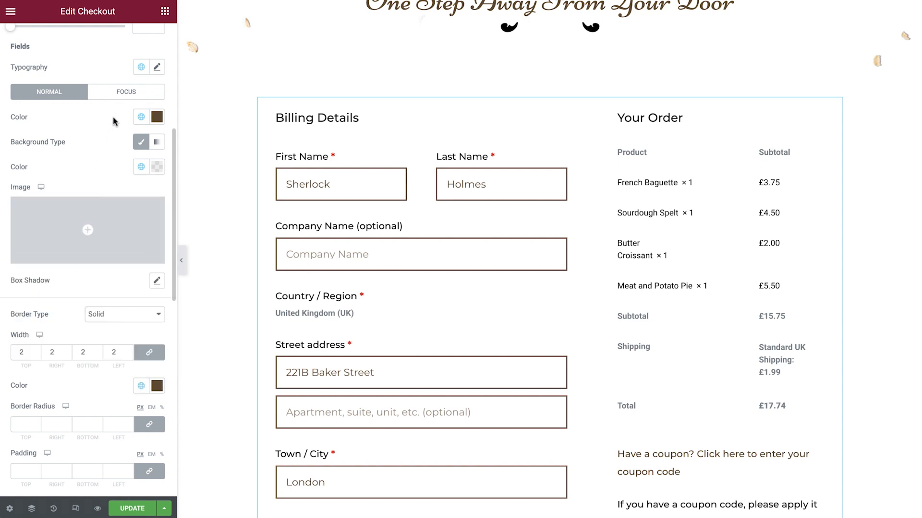
# Step: For the form fields' focus state, set the global text color Secondary and a Classic background in the global color Transparent
pyautogui.click(123, 98)
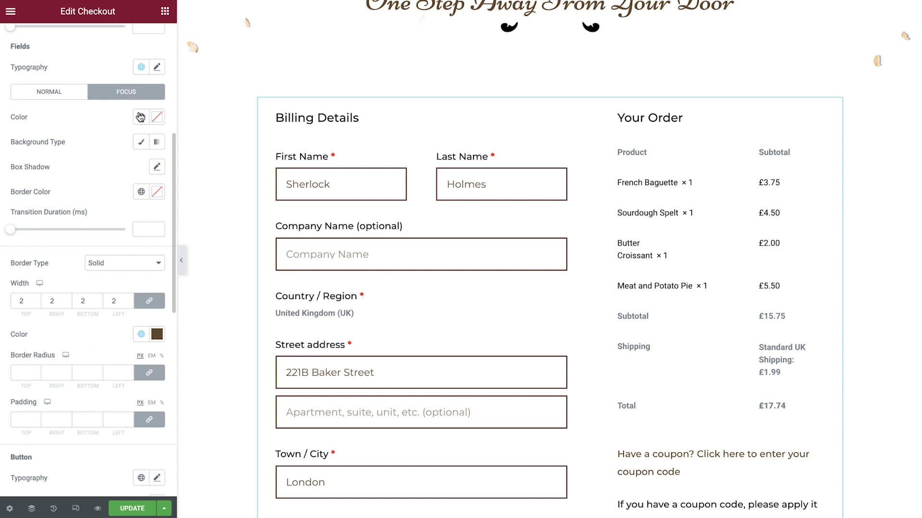
pyautogui.click(140, 117)
pyautogui.click(89, 190)
pyautogui.click(139, 144)
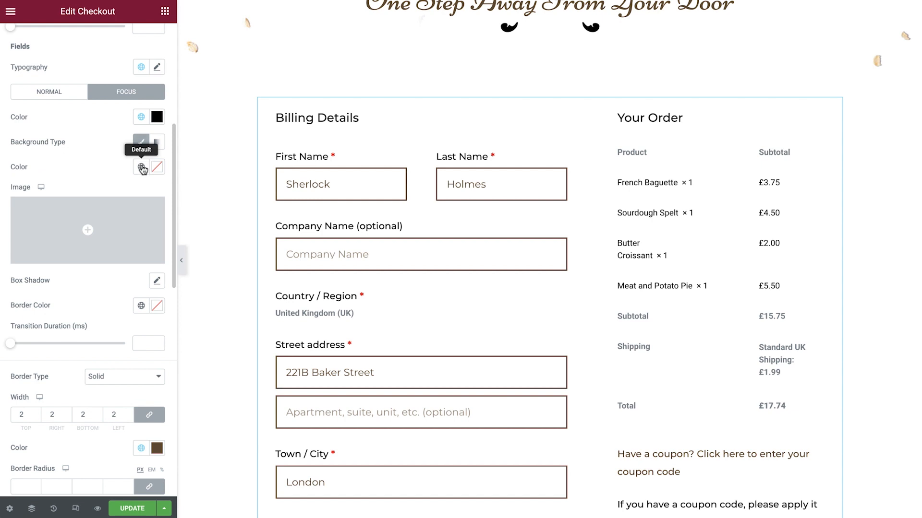
pyautogui.click(140, 166)
pyautogui.click(84, 346)
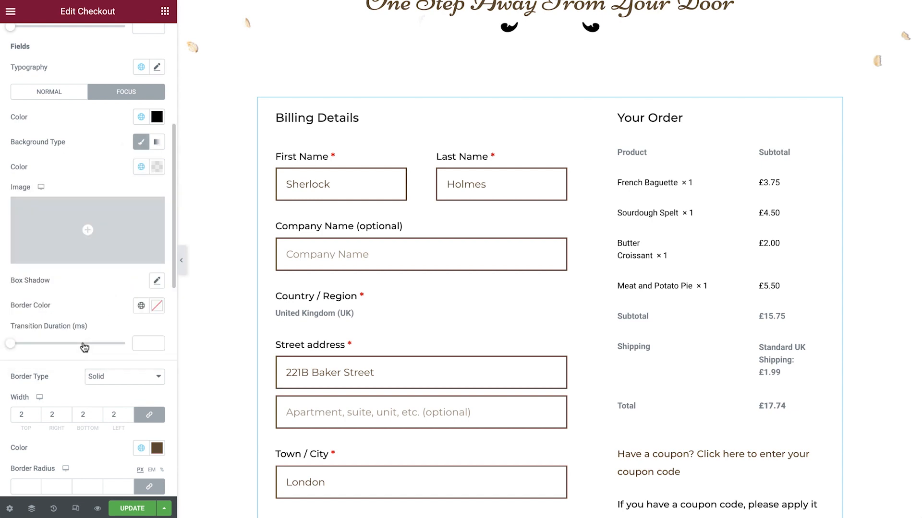
# Step: Set the form fields' focus border to the global color Secondary and their padding to 12 px on all sides
pyautogui.click(137, 310)
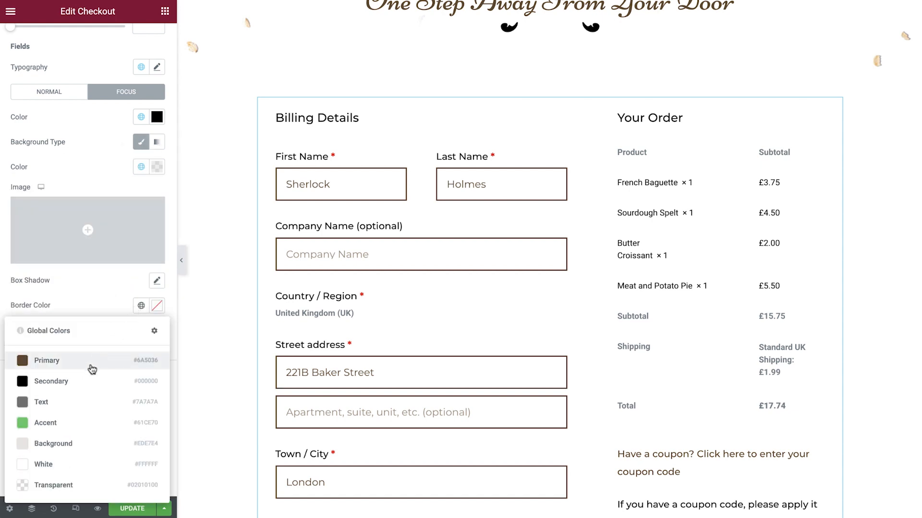
pyautogui.click(79, 380)
pyautogui.scroll(-3, 79, 381)
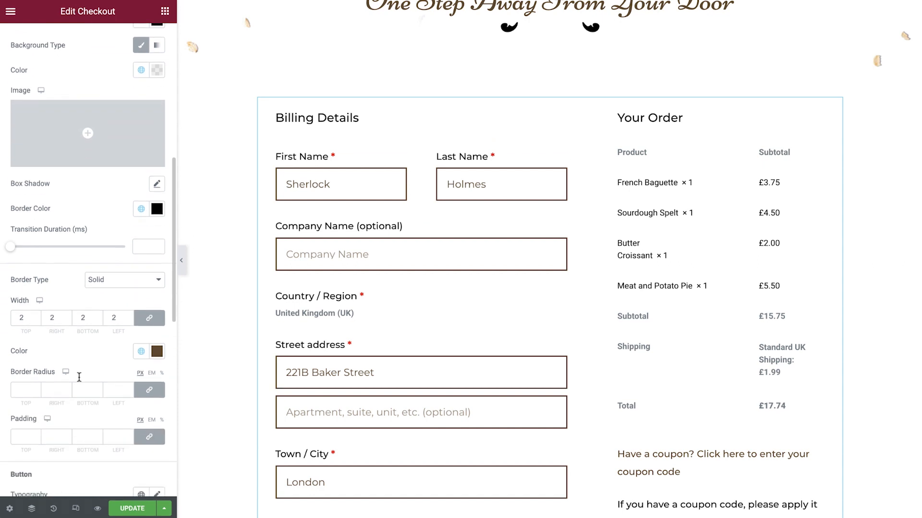
pyautogui.click(116, 409)
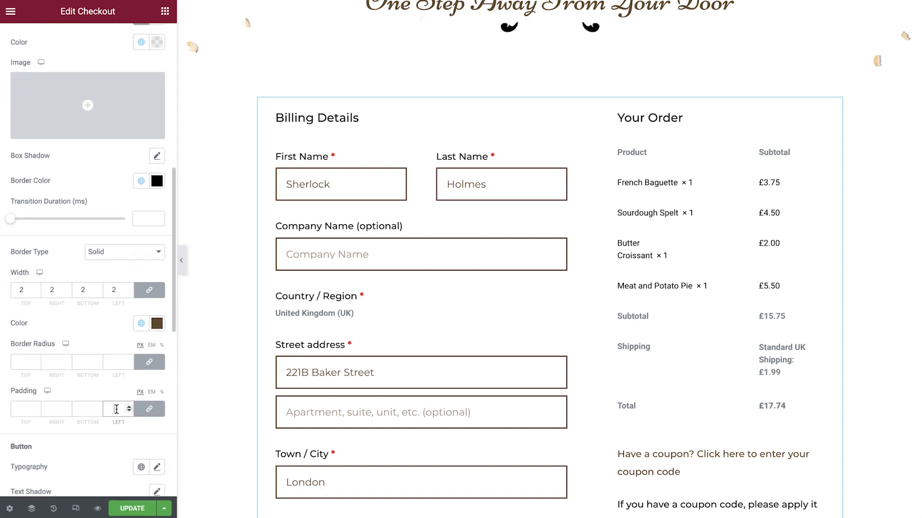
pyautogui.write('12')
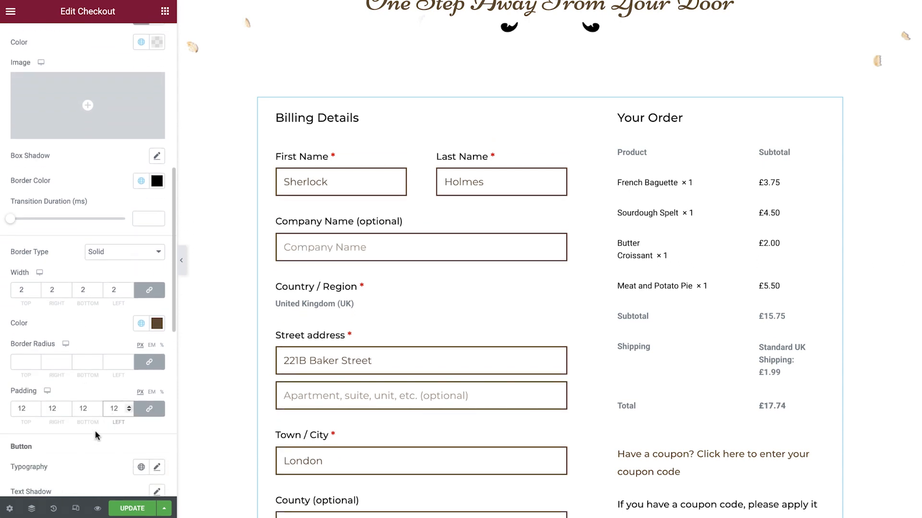
# Step: Give the forms' button the global font Cart Price and, in its normal state, the global text color Primary
pyautogui.scroll(-6, 87, 450)
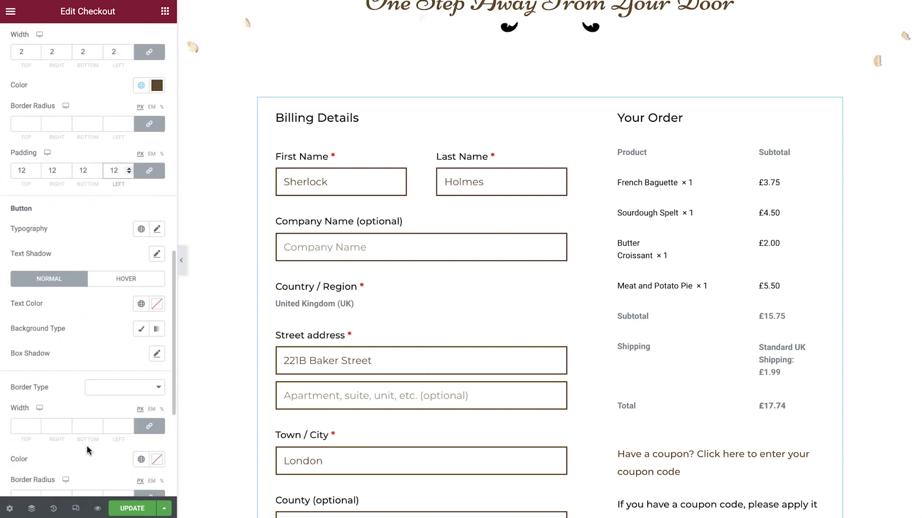
pyautogui.scroll(-9, 223, 417)
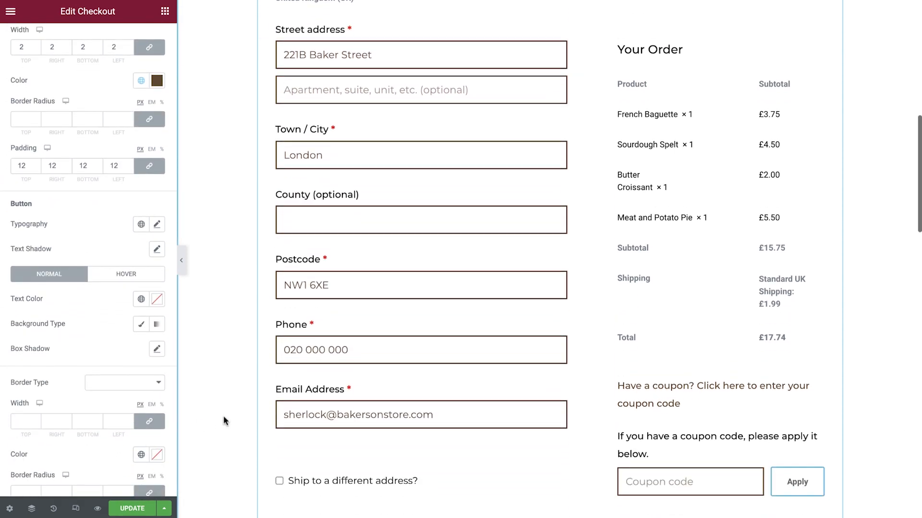
pyautogui.scroll(-10, 223, 416)
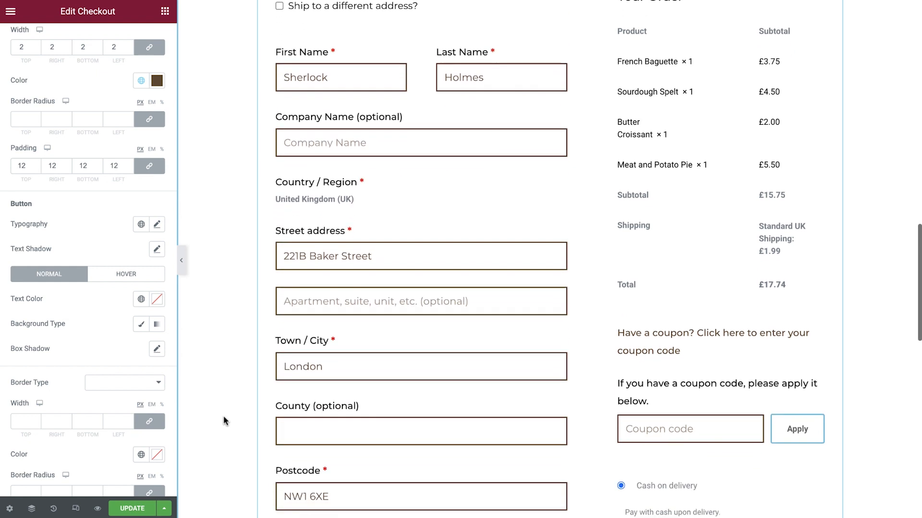
pyautogui.scroll(-2, 223, 416)
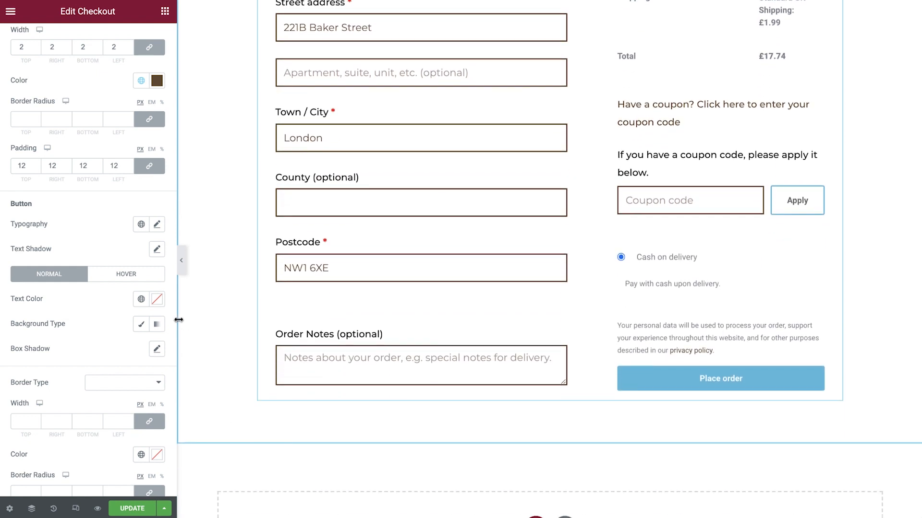
pyautogui.click(140, 225)
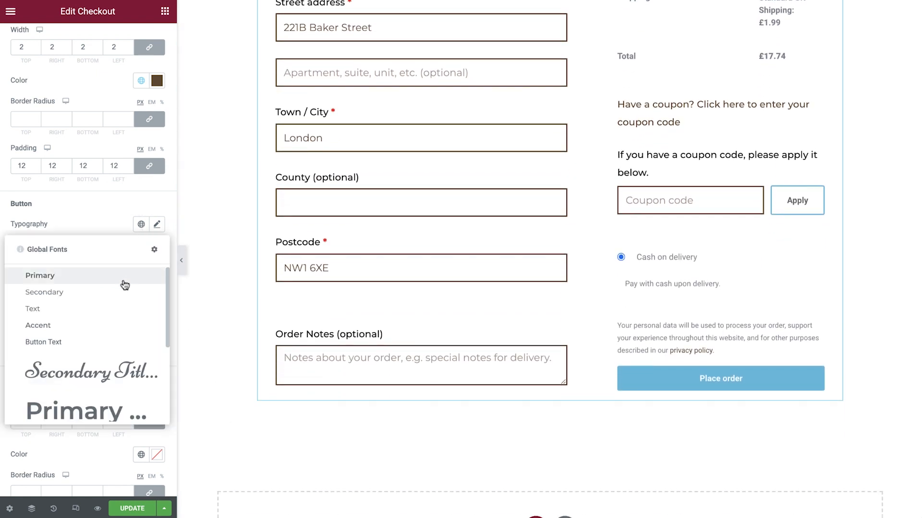
pyautogui.scroll(-4, 124, 285)
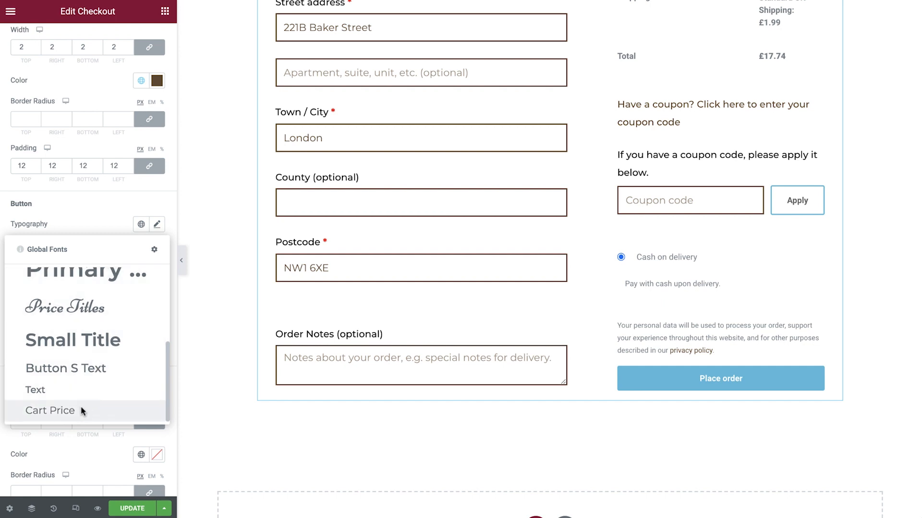
pyautogui.click(82, 411)
pyautogui.click(141, 300)
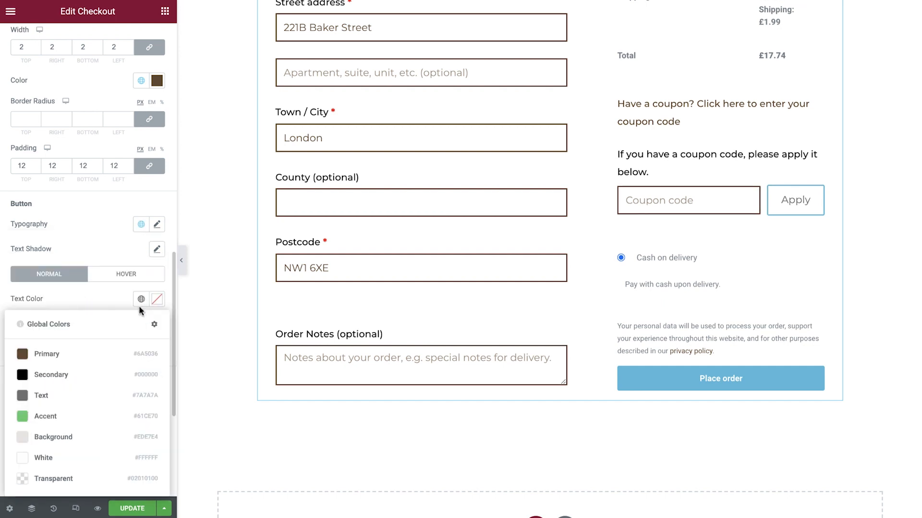
pyautogui.click(93, 355)
# Step: Give the forms' button a Solid border 2 px wide on all sides in the global color Primary
pyautogui.click(109, 382)
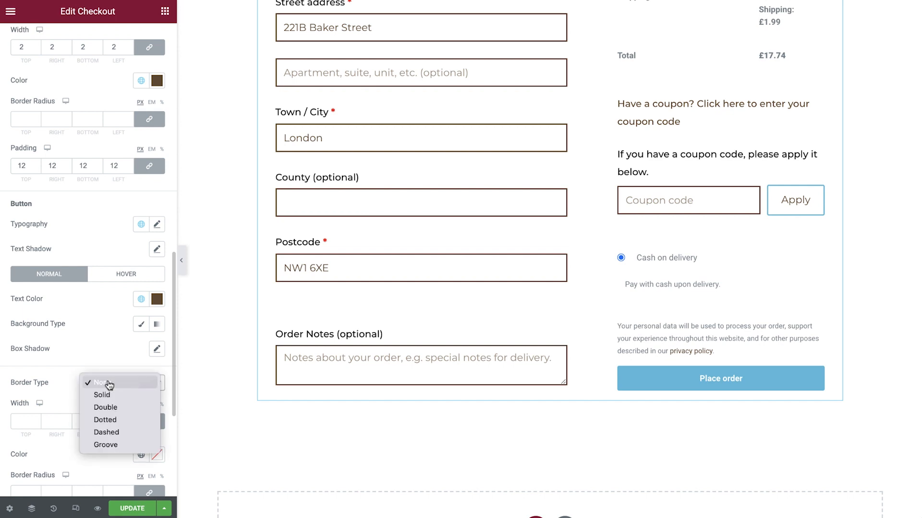
pyautogui.click(109, 395)
pyautogui.click(112, 417)
pyautogui.scroll(-4, 128, 377)
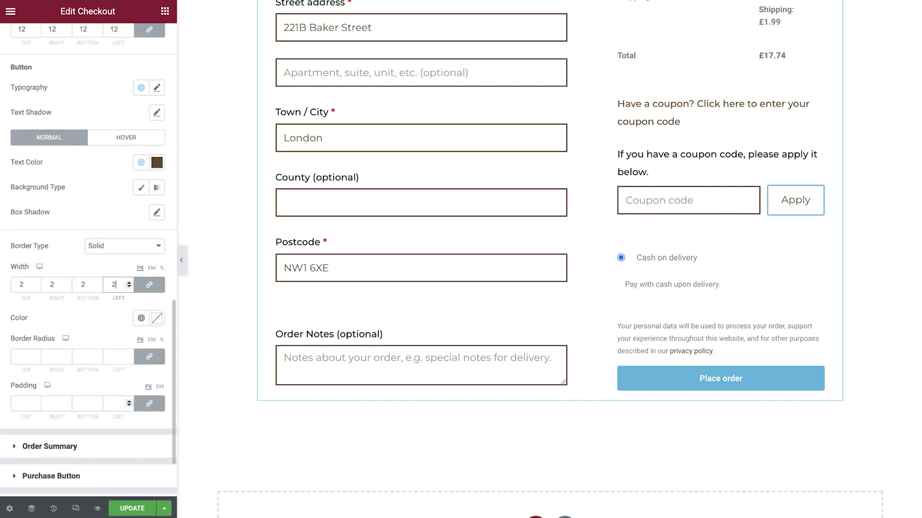
pyautogui.click(141, 270)
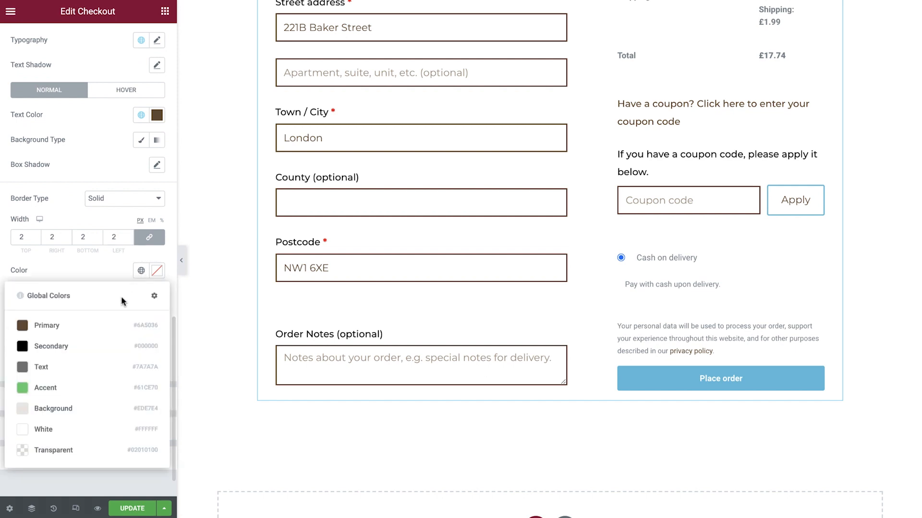
pyautogui.click(99, 326)
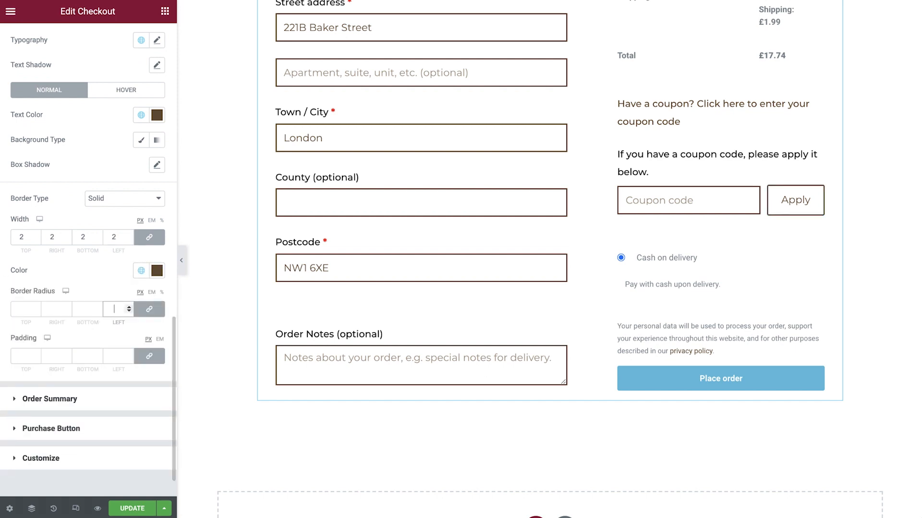
# Step: Set the forms' button border radius to 0 and its unlinked padding to 14 top, 35 right, 14 bottom and 35 left
pyautogui.click(149, 356)
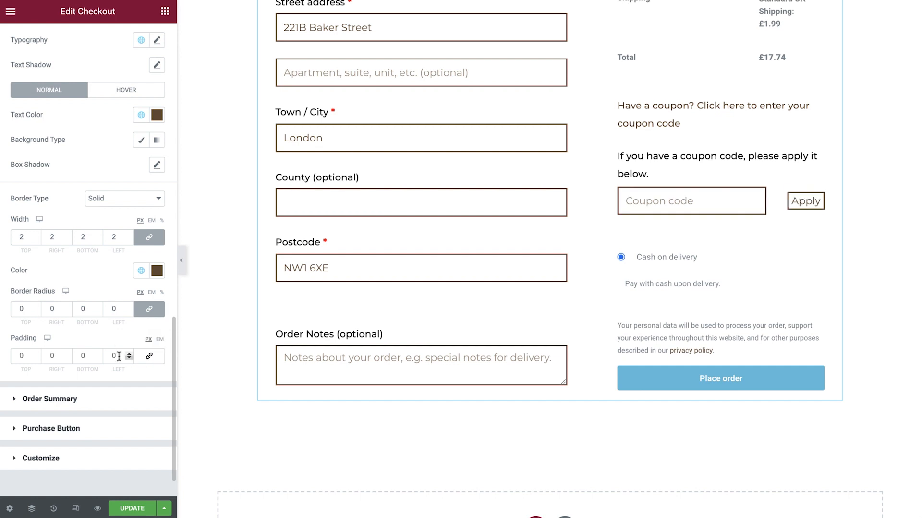
pyautogui.write('14')
pyautogui.press('Tab')
pyautogui.write('35')
pyautogui.press('Tab')
pyautogui.write('14')
pyautogui.press('Tab')
pyautogui.write('35')
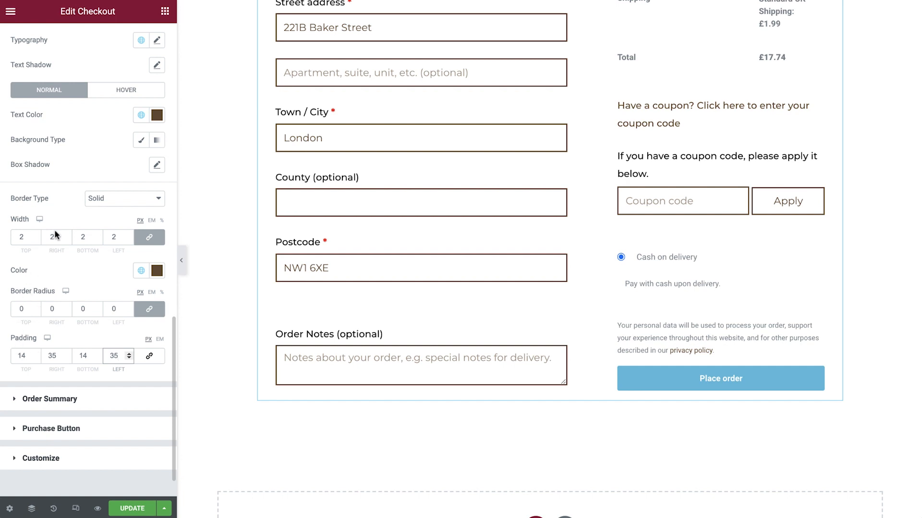
# Step: For the forms' button hover state, set the global text color White and a Classic background in the global color Primary
pyautogui.click(129, 92)
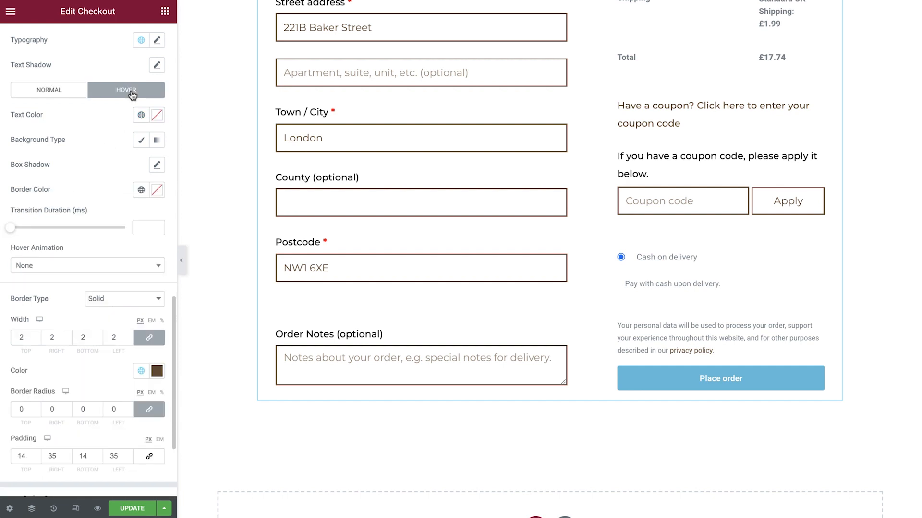
pyautogui.click(141, 114)
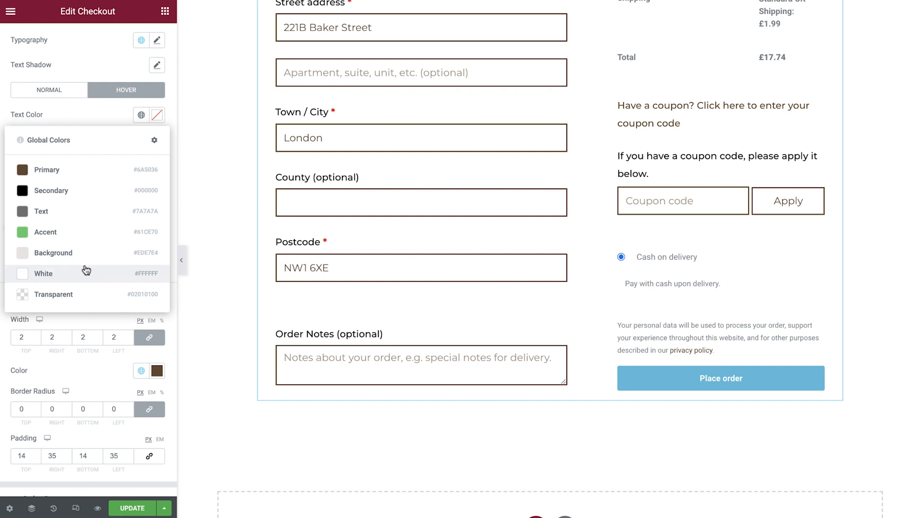
pyautogui.click(86, 272)
pyautogui.click(141, 140)
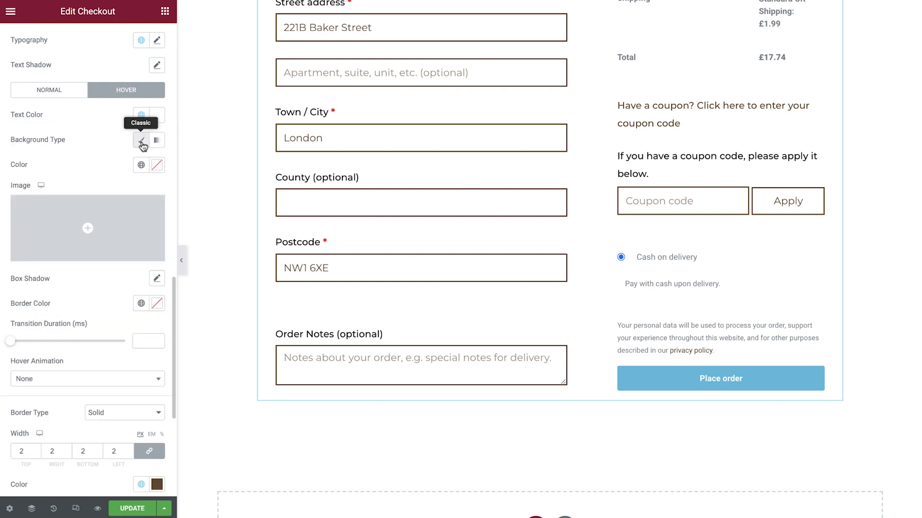
pyautogui.click(141, 164)
pyautogui.click(109, 161)
pyautogui.moveTo(109, 222)
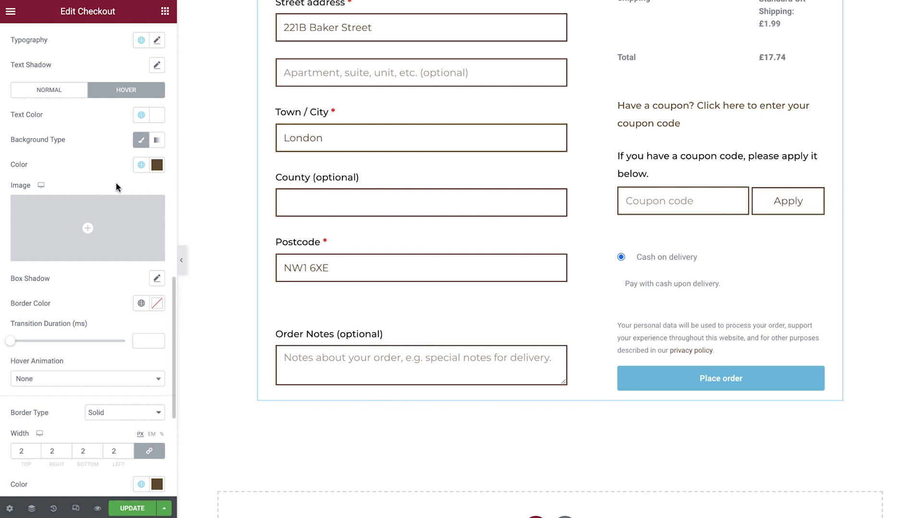
# Step: Set the order summary's rows gap to 10 and check the order table's spacing
pyautogui.scroll(-4, 116, 187)
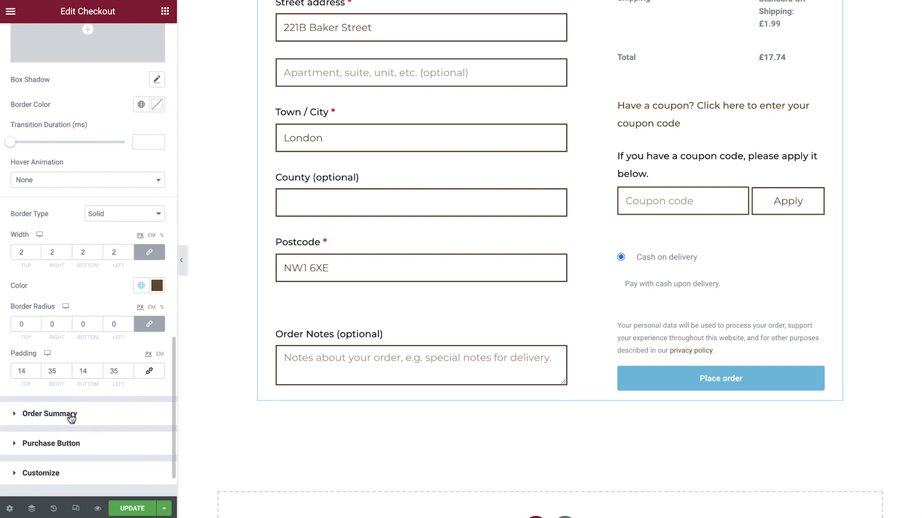
pyautogui.click(50, 414)
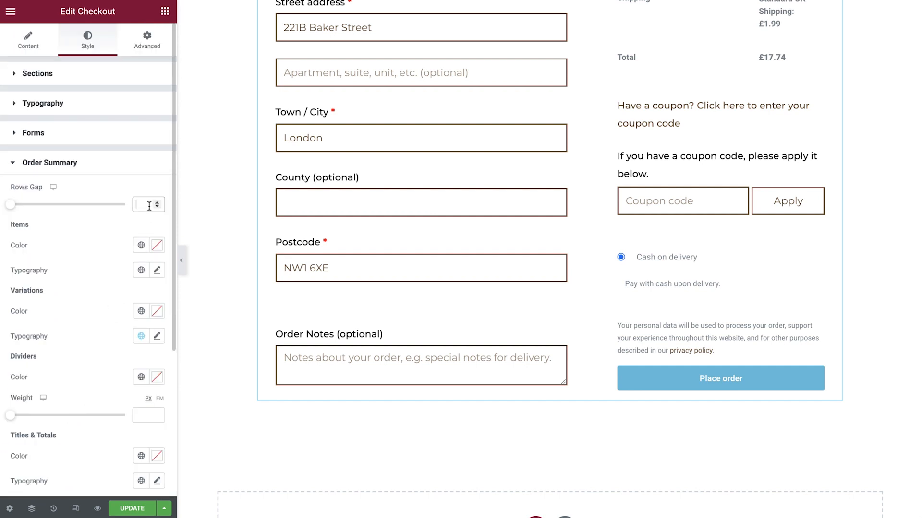
pyautogui.write('10')
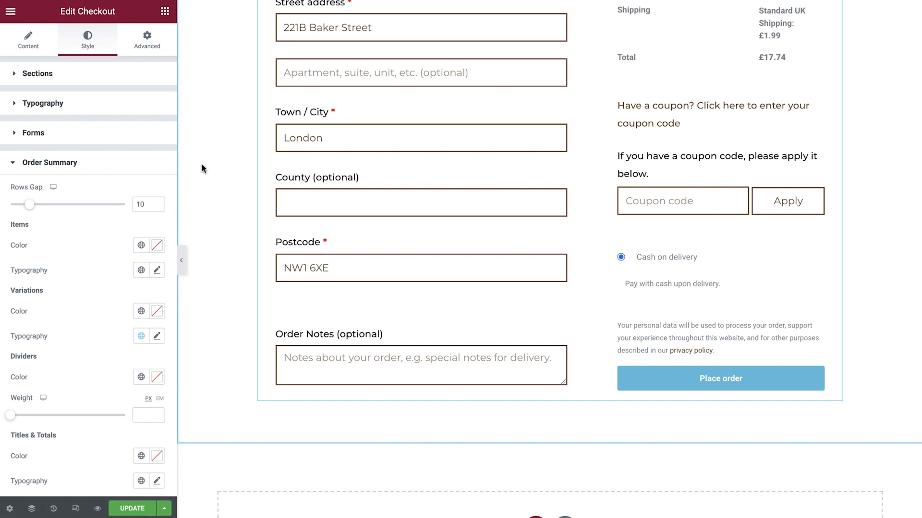
pyautogui.scroll(2, 202, 168)
pyautogui.scroll(2, 202, 168)
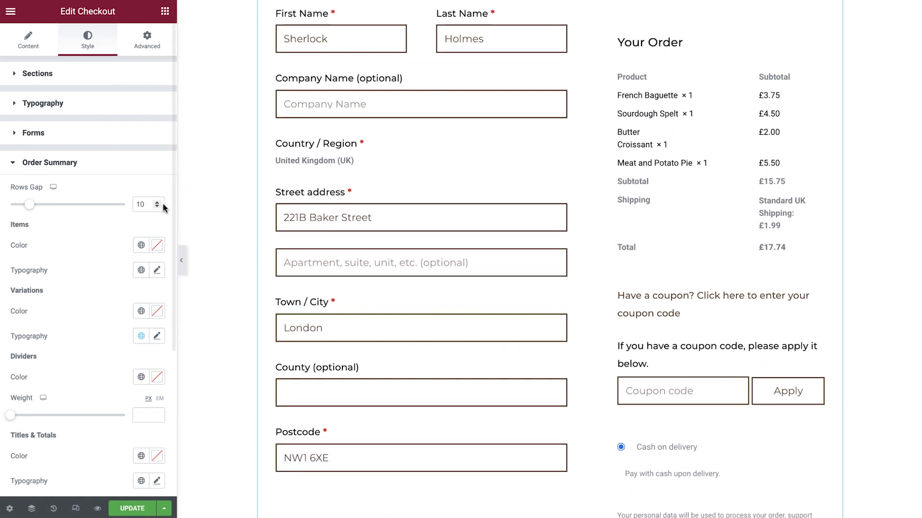
# Step: Set the order summary's items typography to the global font Text
pyautogui.click(141, 272)
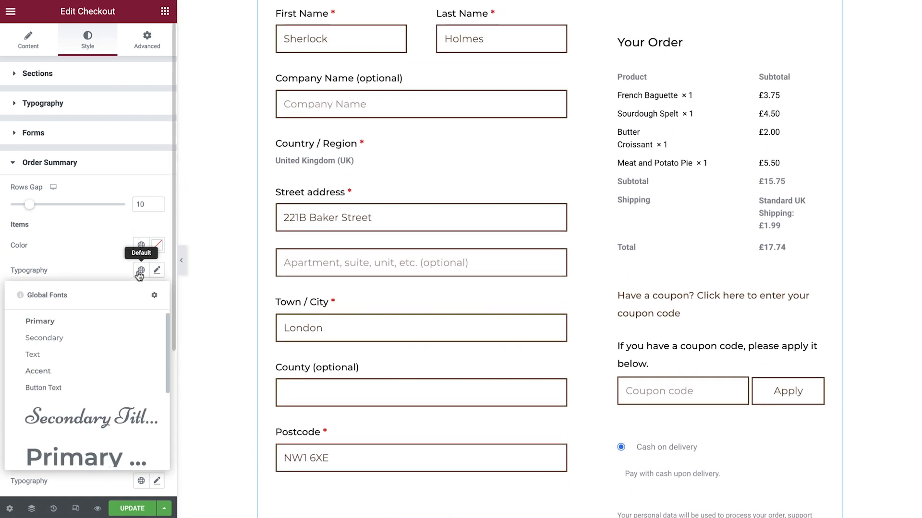
pyautogui.scroll(-3, 90, 331)
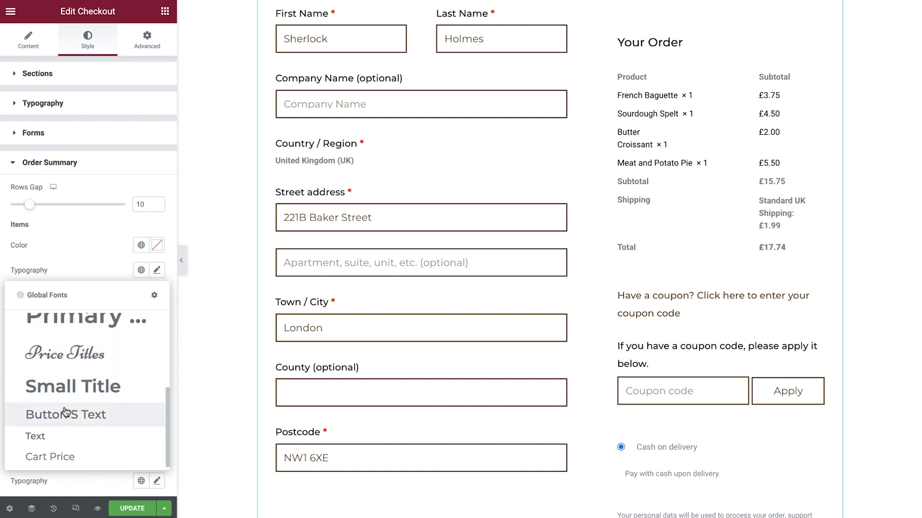
pyautogui.click(63, 436)
# Step: Give the order summary's titles and totals the global color Primary and a global font
pyautogui.scroll(-3, 102, 321)
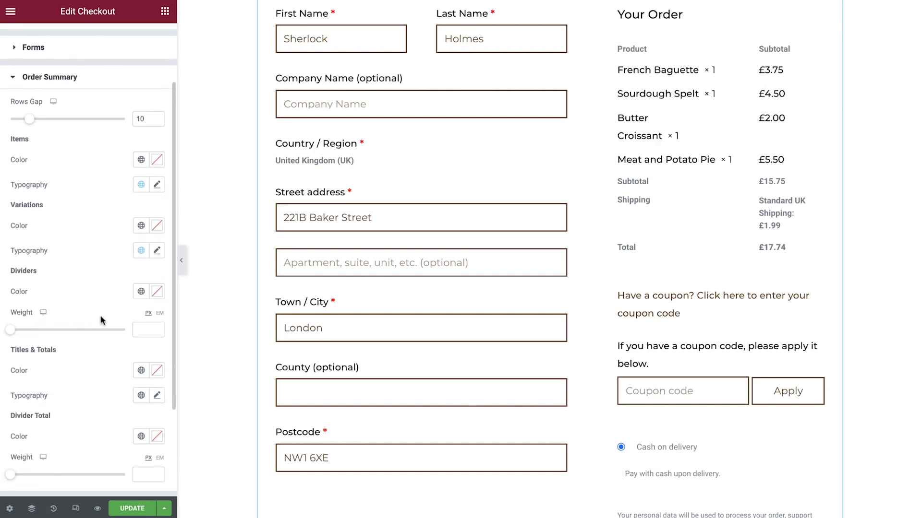
pyautogui.click(140, 302)
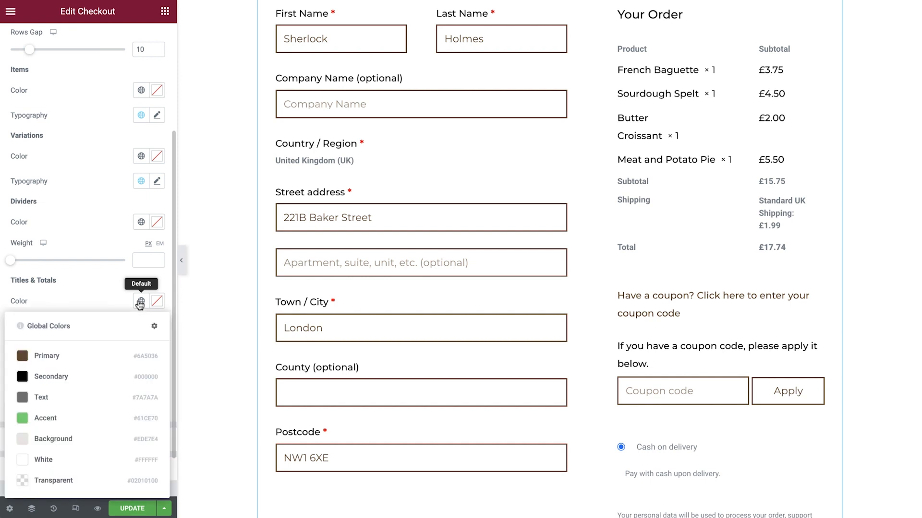
pyautogui.click(92, 358)
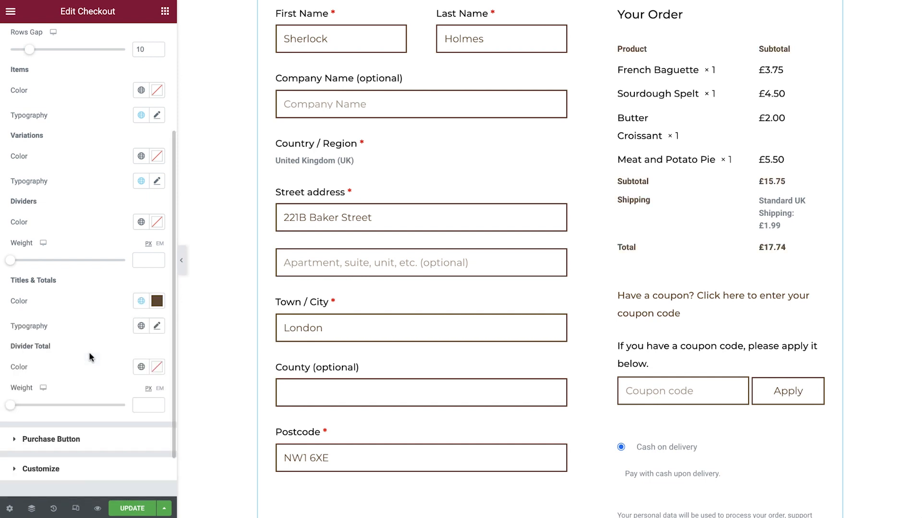
pyautogui.click(140, 327)
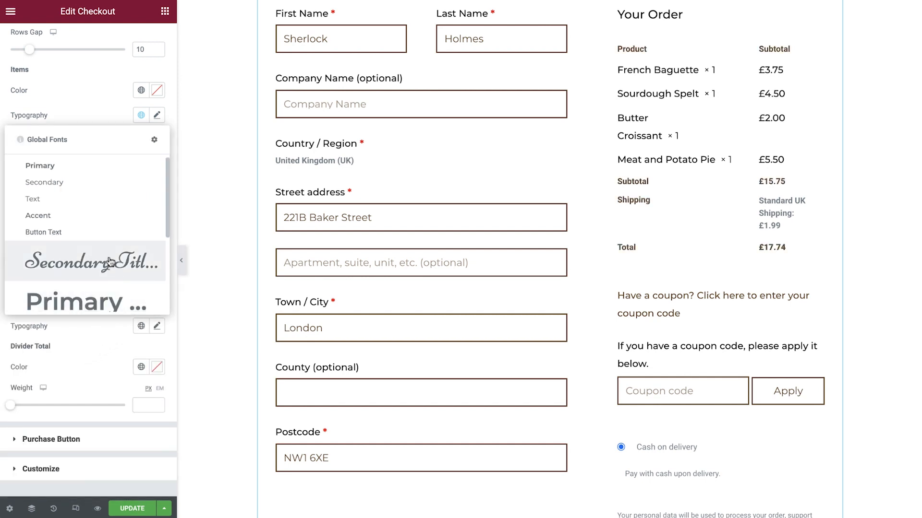
pyautogui.click(79, 207)
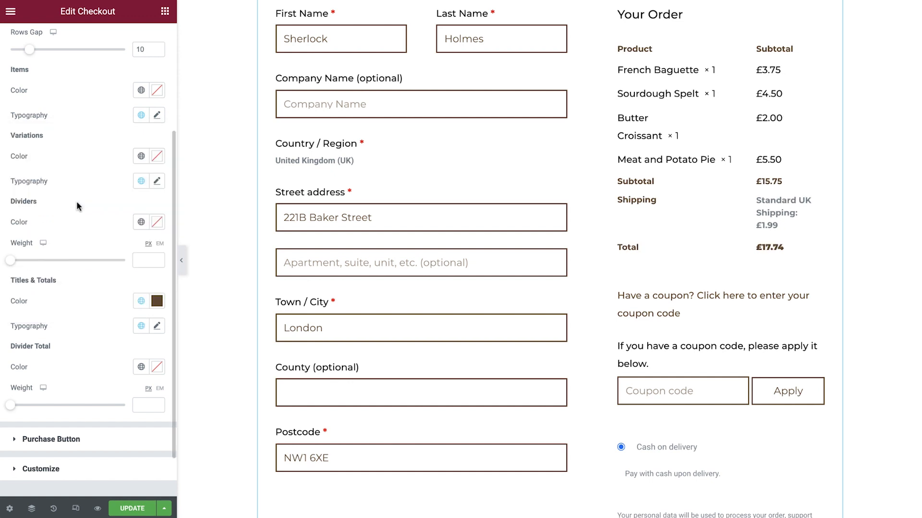
# Step: Set the purchase button's typography to the global font Text
pyautogui.click(75, 441)
pyautogui.scroll(-1, 201, 367)
pyautogui.scroll(-5, 202, 367)
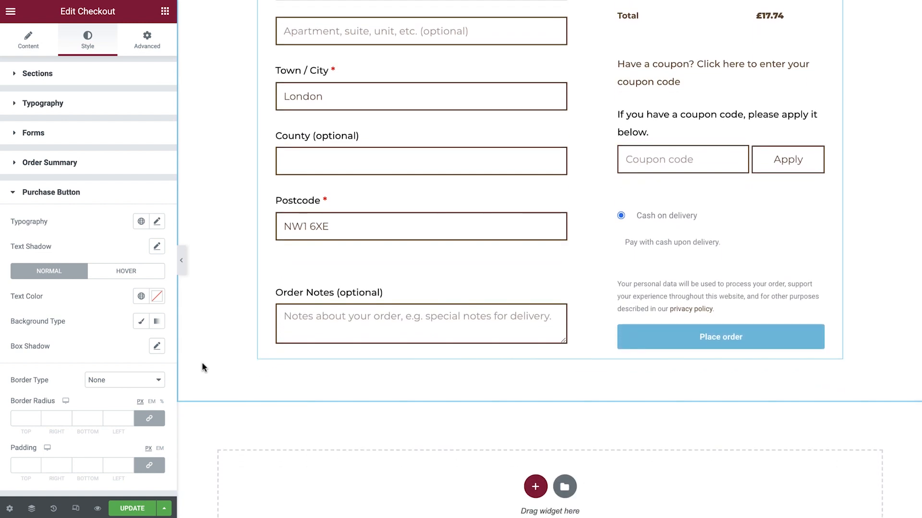
pyautogui.click(143, 222)
pyautogui.scroll(-3, 118, 288)
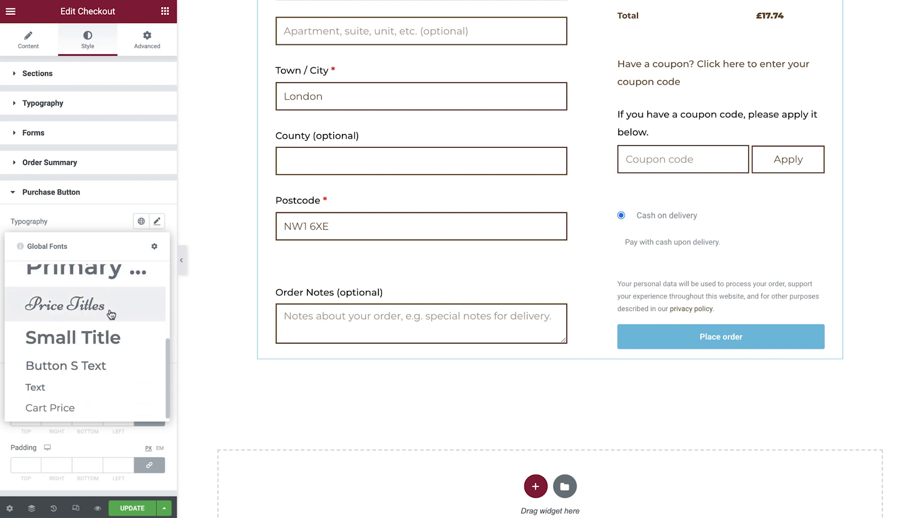
pyautogui.click(73, 385)
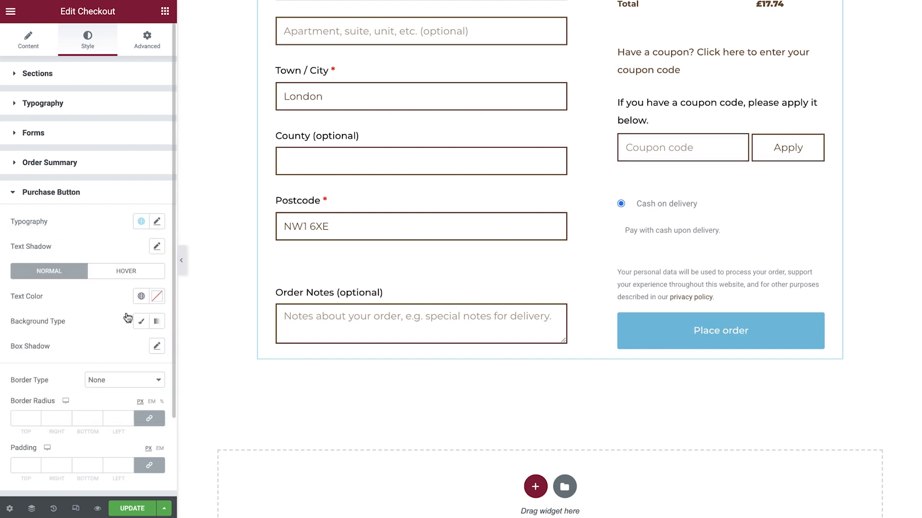
# Step: Set the purchase button's normal text color to global White and its Classic background to the global color Secondary
pyautogui.click(141, 296)
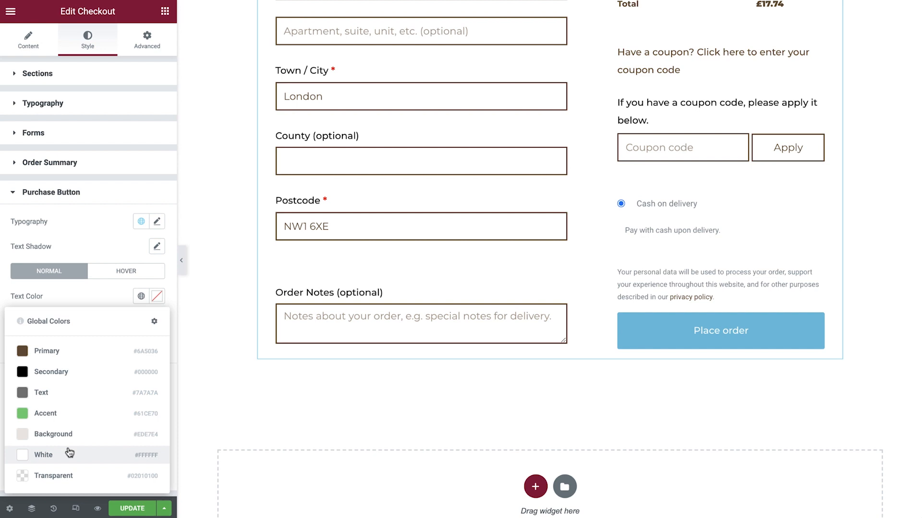
pyautogui.click(70, 453)
pyautogui.click(141, 321)
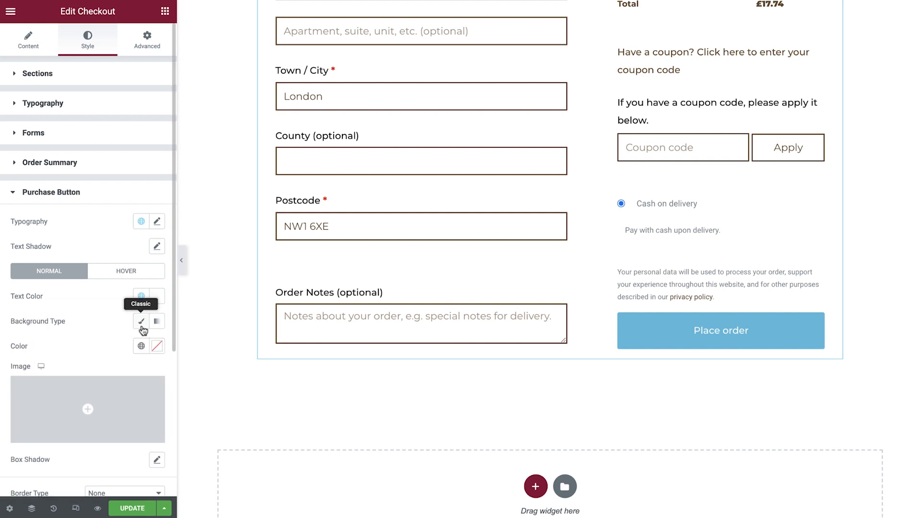
pyautogui.click(139, 346)
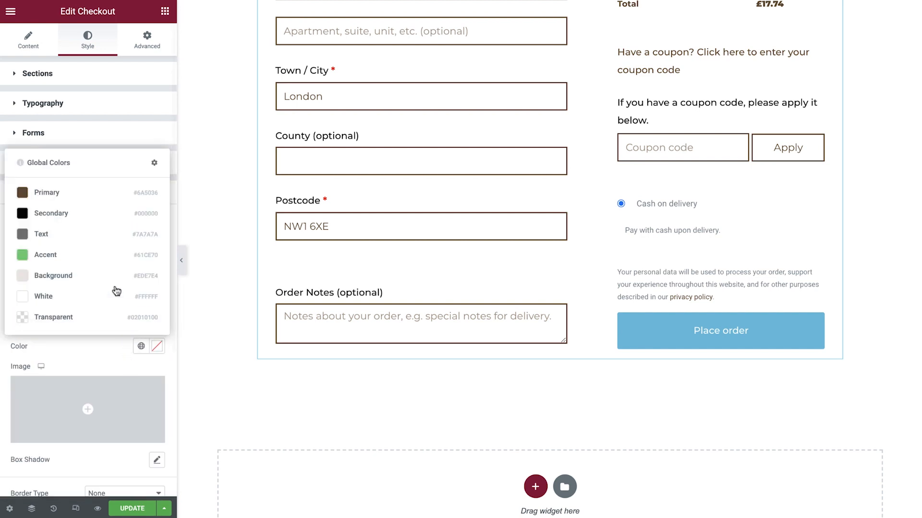
pyautogui.click(91, 221)
# Step: Set the purchase button's border radius to 0 and its unlinked padding to 10 top, 30 right, 10 bottom and 30 left
pyautogui.scroll(-4, 92, 221)
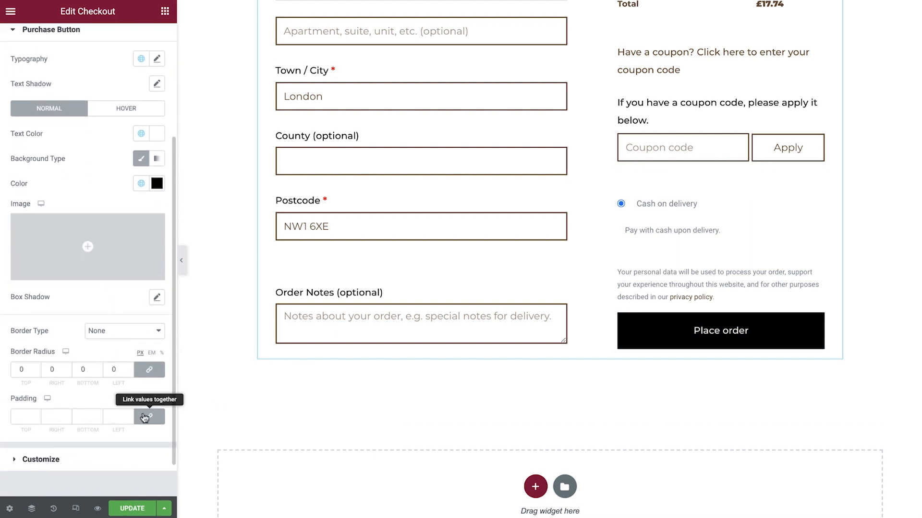
pyautogui.click(150, 417)
pyautogui.write('10')
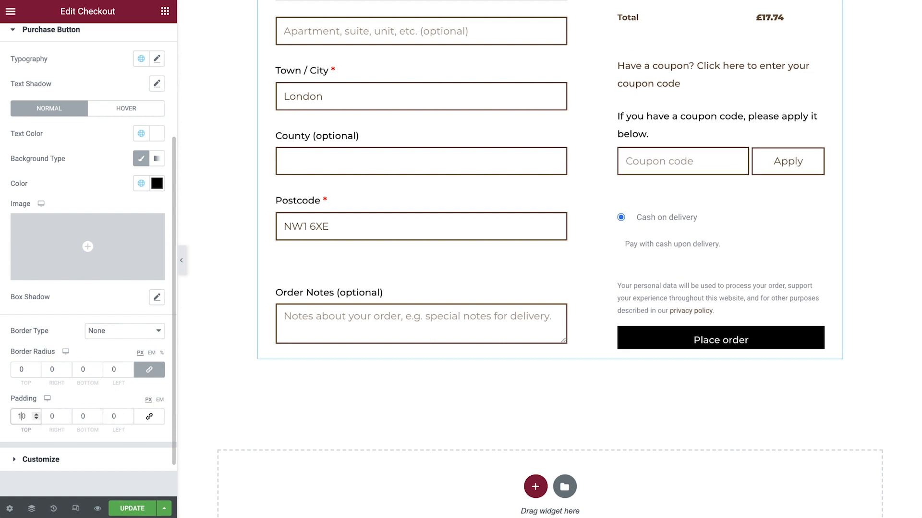
pyautogui.click(53, 416)
pyautogui.write('30')
pyautogui.click(96, 417)
pyautogui.write('10')
pyautogui.click(112, 416)
pyautogui.write('30')
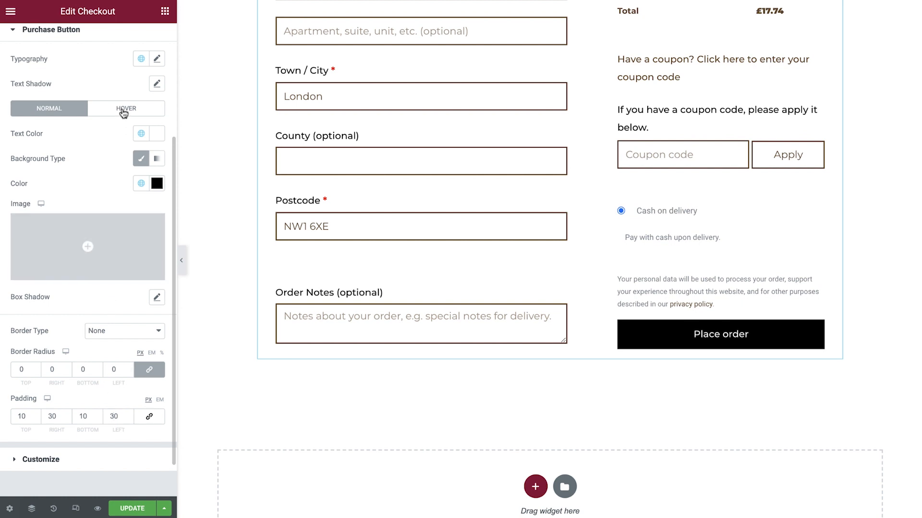
# Step: Give the purchase button's hover state a Classic background in the global color Primary
pyautogui.click(123, 110)
pyautogui.click(138, 160)
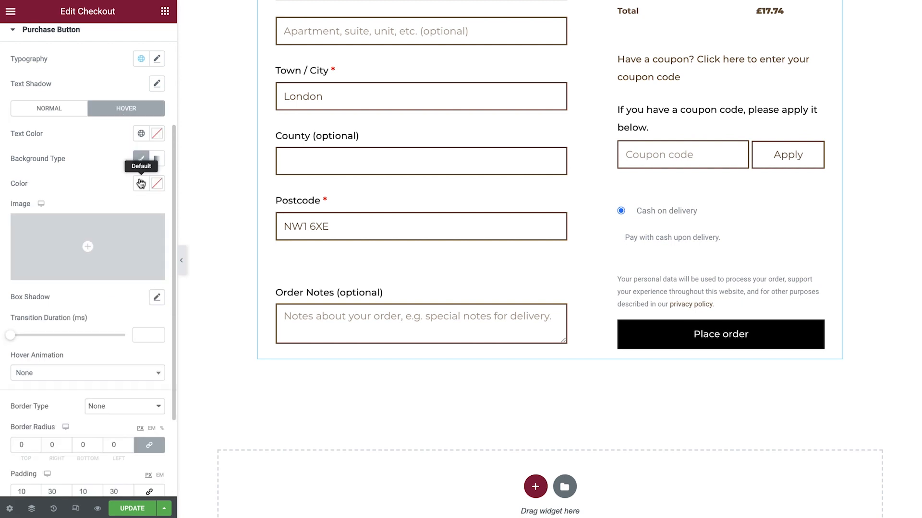
pyautogui.click(141, 183)
pyautogui.click(90, 241)
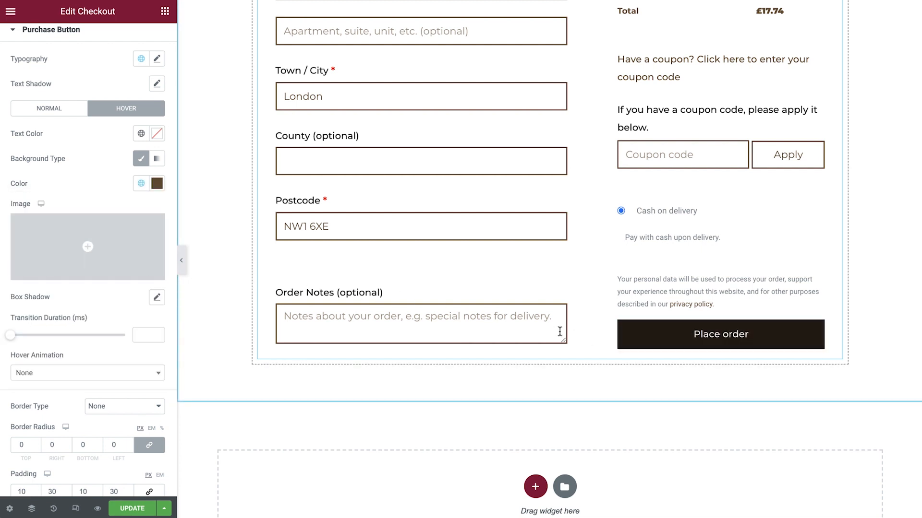
# Step: Add Order Summary to the checkout sections to customize and open its individual style settings
pyautogui.scroll(-2, 107, 180)
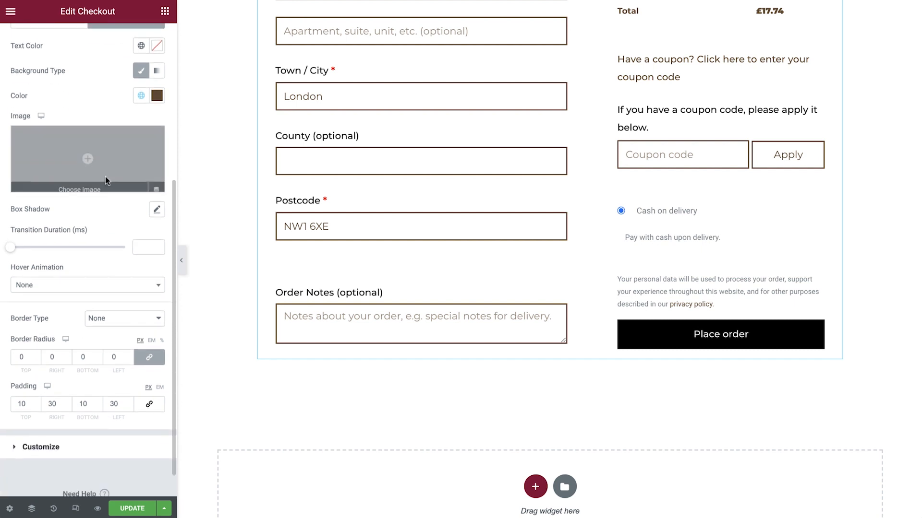
pyautogui.scroll(-1, 106, 180)
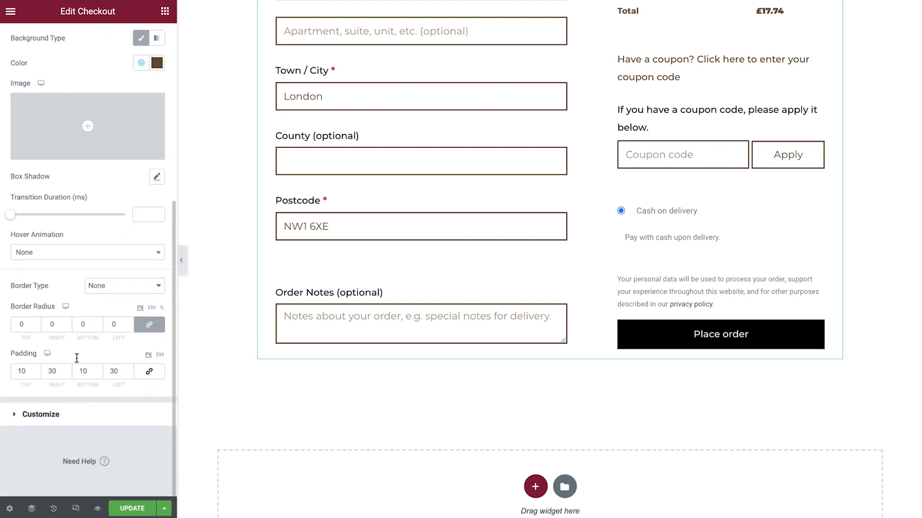
pyautogui.click(70, 419)
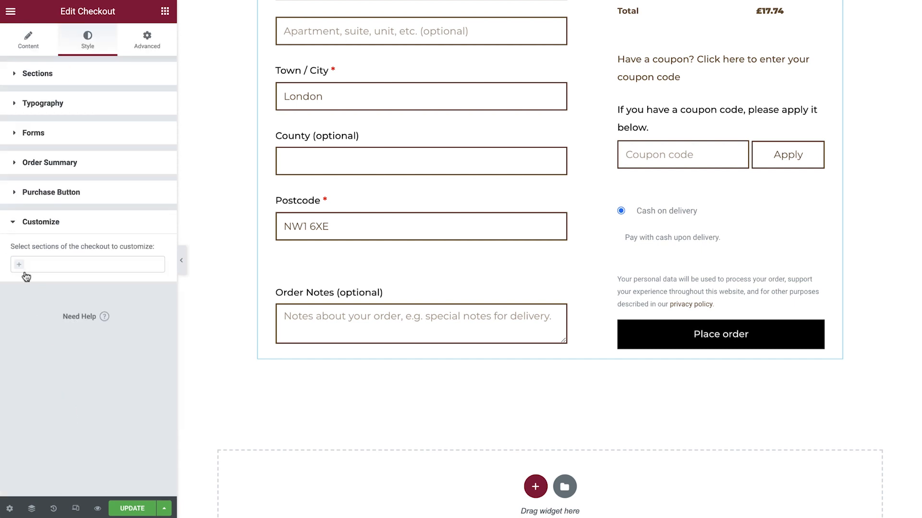
pyautogui.click(23, 269)
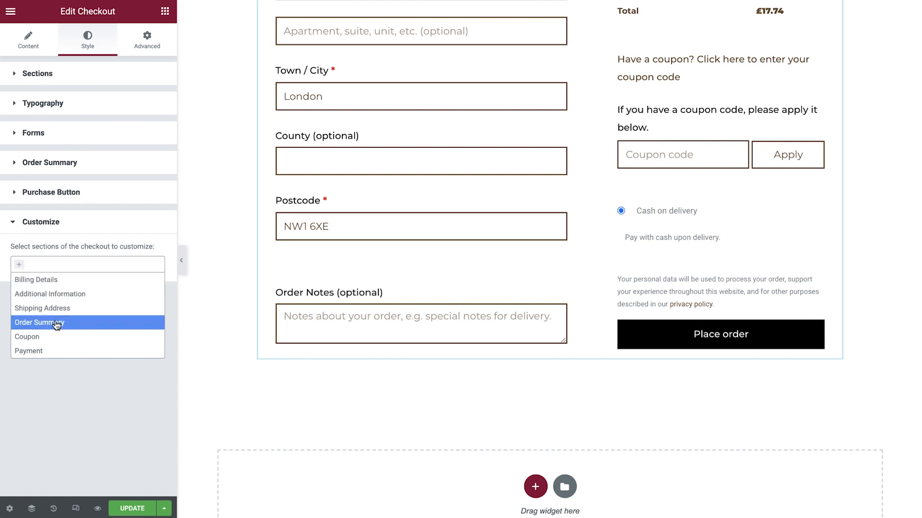
pyautogui.click(55, 323)
pyautogui.click(58, 302)
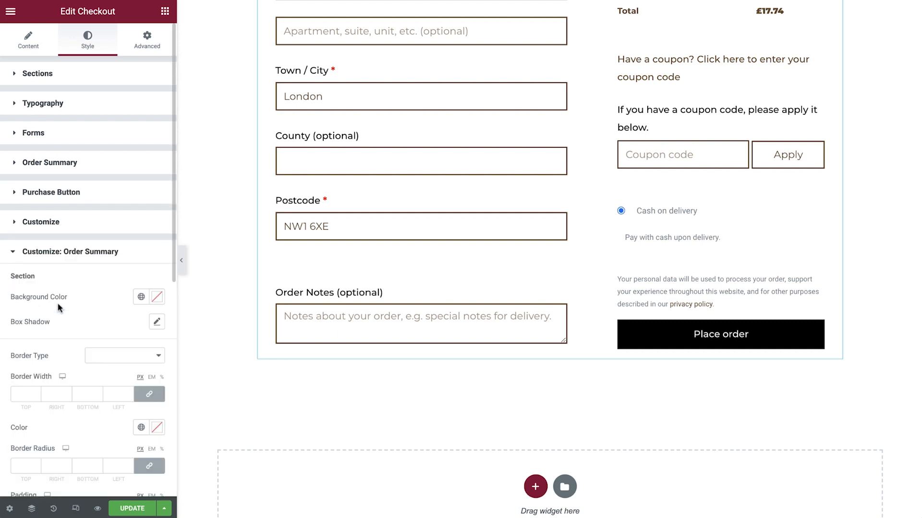
# Step: Give the customized Order Summary section a Solid border 2 px wide in the global color Primary, with border radius 0
pyautogui.scroll(-3, 59, 308)
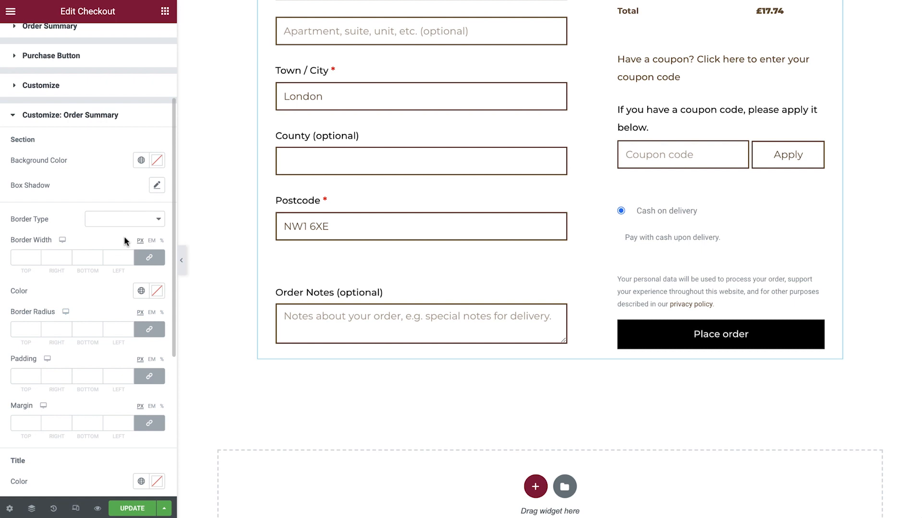
pyautogui.click(140, 222)
pyautogui.click(131, 233)
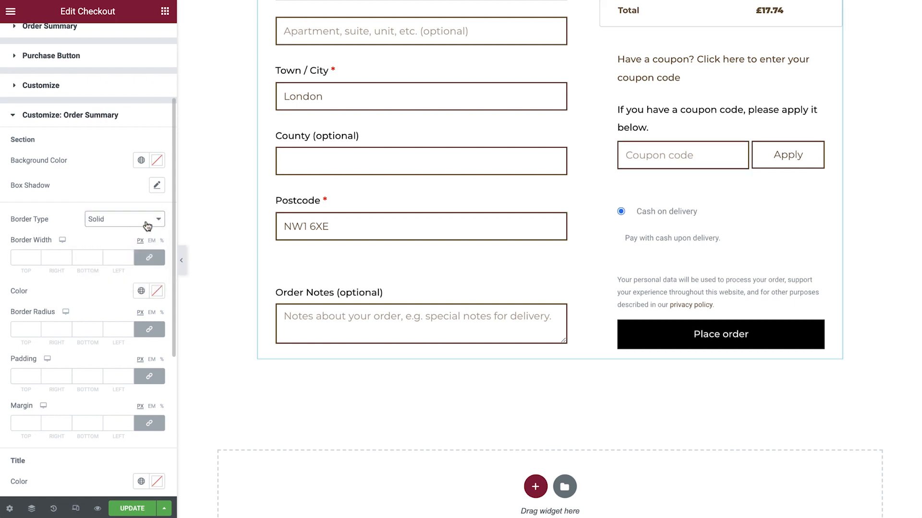
pyautogui.scroll(5, 205, 193)
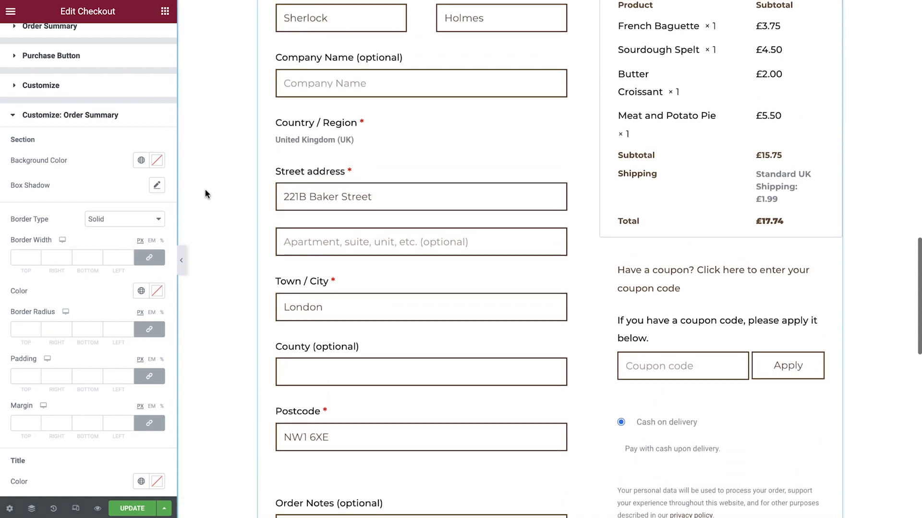
pyautogui.scroll(3, 205, 192)
pyautogui.click(119, 258)
pyautogui.write('2')
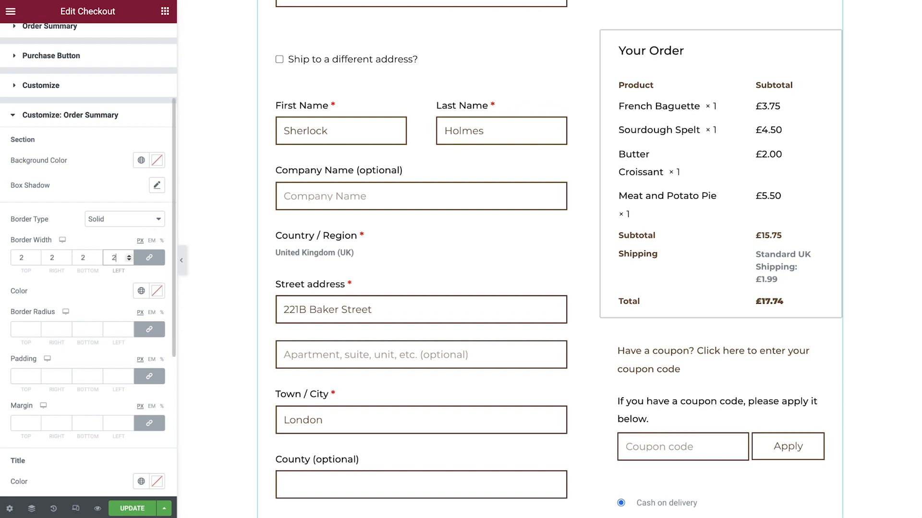
pyautogui.click(139, 292)
pyautogui.click(89, 340)
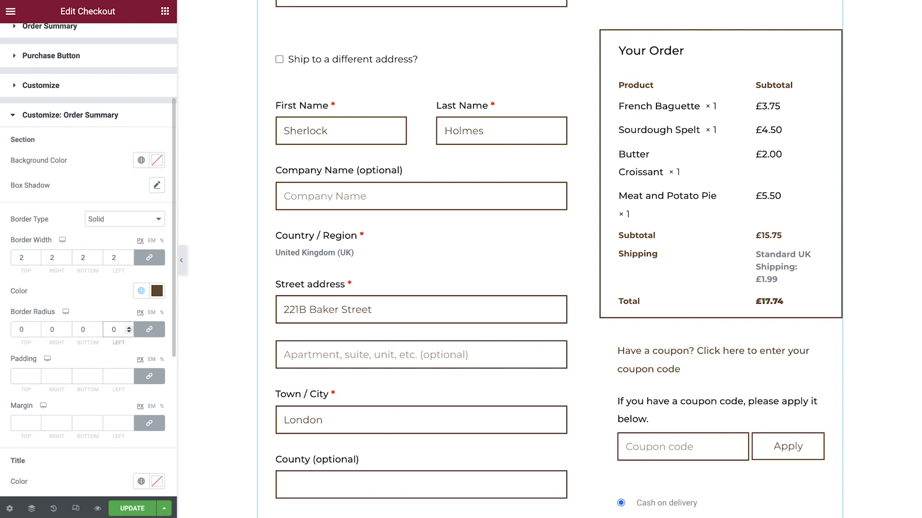
# Step: Unlink the Order Summary section's padding and set it to 18 top, 25 right, 25 bottom and 40 left
pyautogui.click(137, 377)
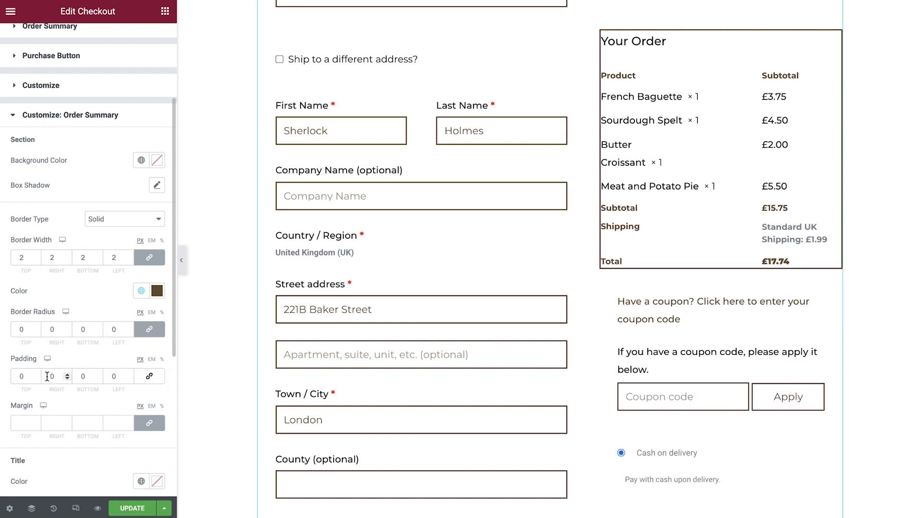
pyautogui.click(24, 377)
pyautogui.write('18')
pyautogui.click(52, 376)
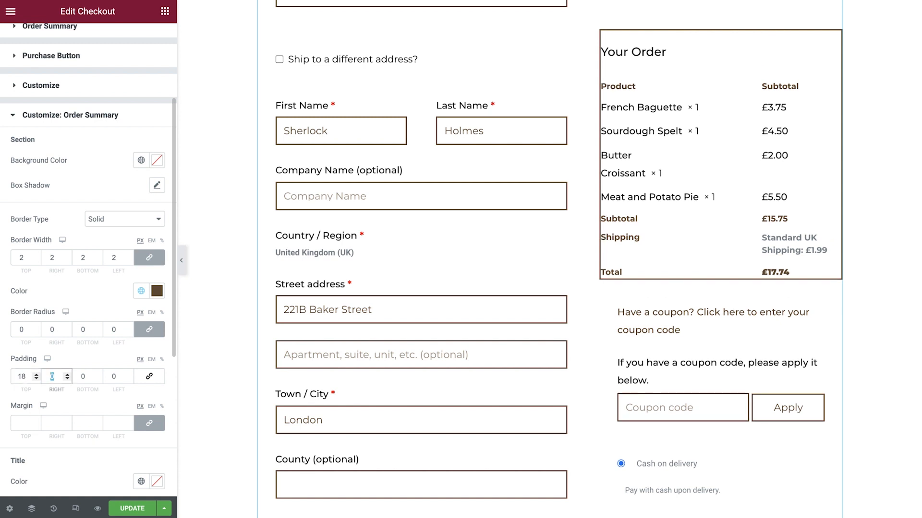
pyautogui.write('25')
pyautogui.press('Tab')
pyautogui.write('25')
pyautogui.press('Tab')
pyautogui.write('40')
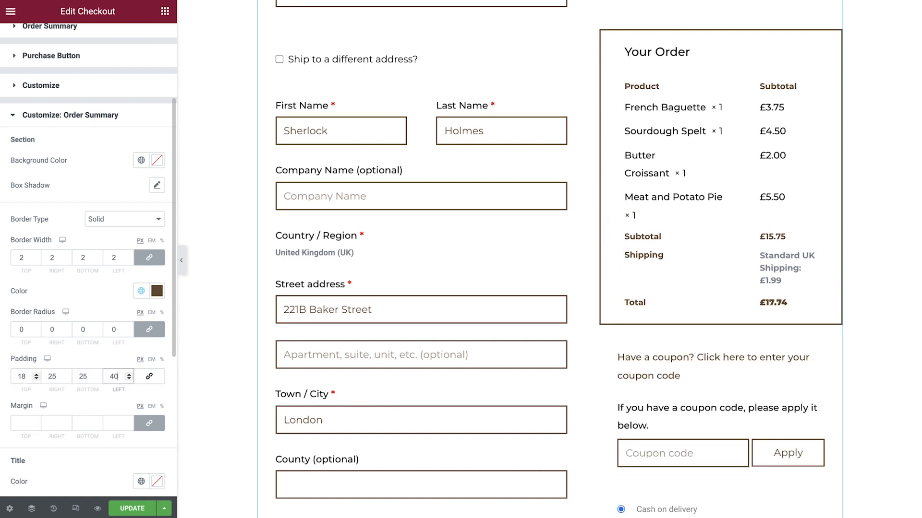
# Step: Unlink the Order Summary section's margin and set it to 0 top, 30 right, 0 bottom and 30 left
pyautogui.click(150, 427)
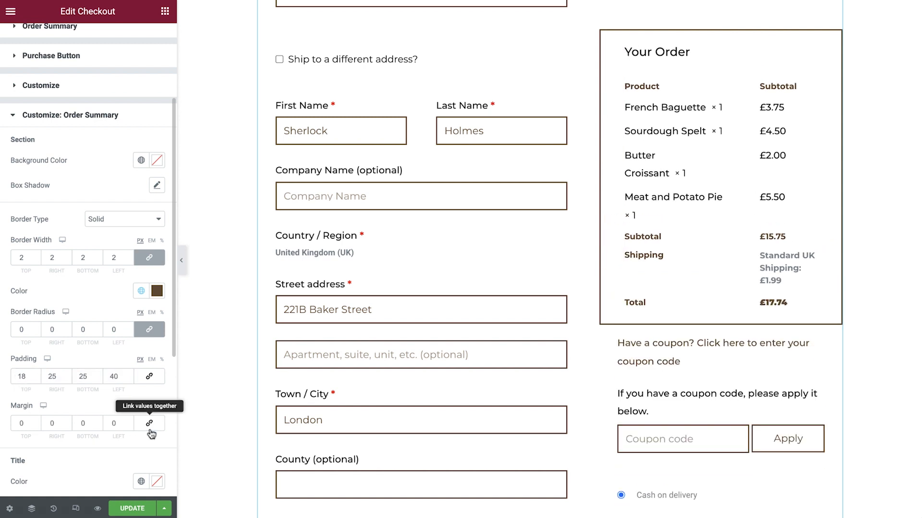
pyautogui.click(54, 423)
pyautogui.write('30')
pyautogui.press('Tab')
pyautogui.press('Tab')
pyautogui.write('30')
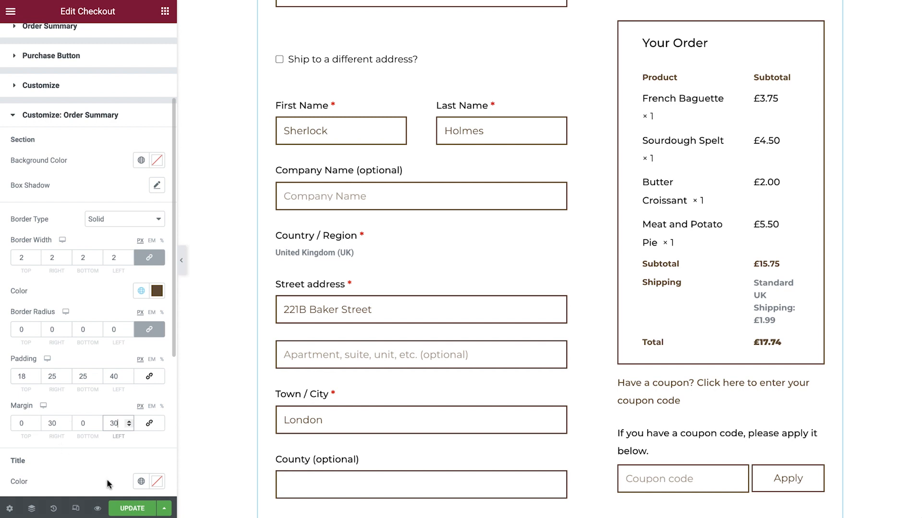
# Step: Save the checkout page changes and review the styled checkout on the live page
pyautogui.click(132, 508)
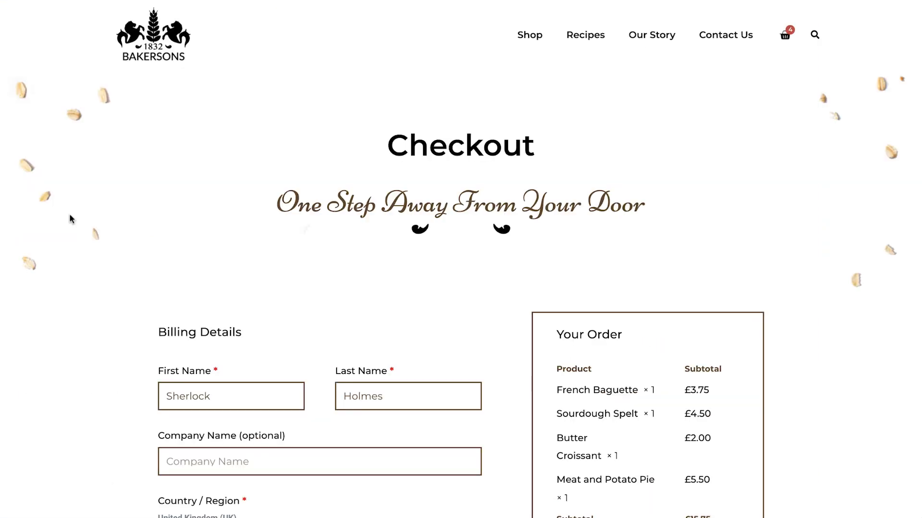
pyautogui.scroll(-5, 70, 219)
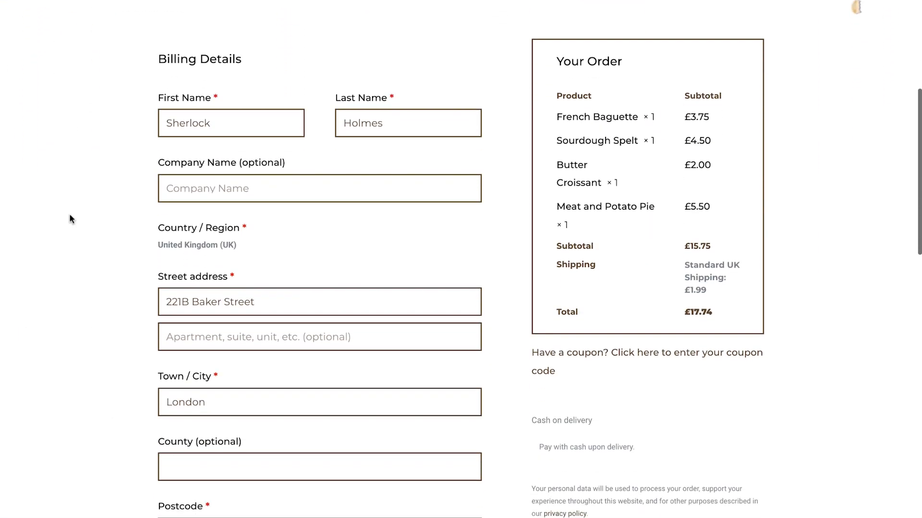
pyautogui.scroll(-3, 70, 220)
pyautogui.scroll(-5, 71, 219)
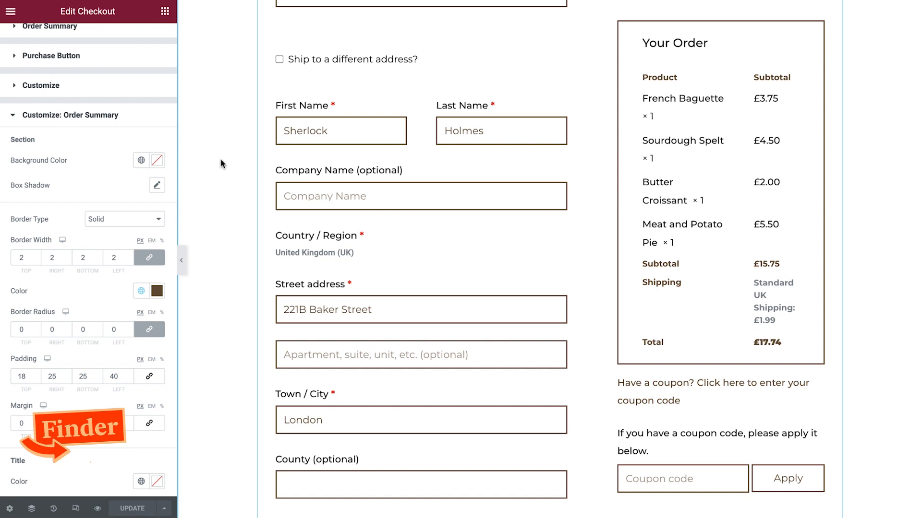
# Step: Find the My account page with the Finder and open it for editing
pyautogui.hotkey('ctrl', 'e')
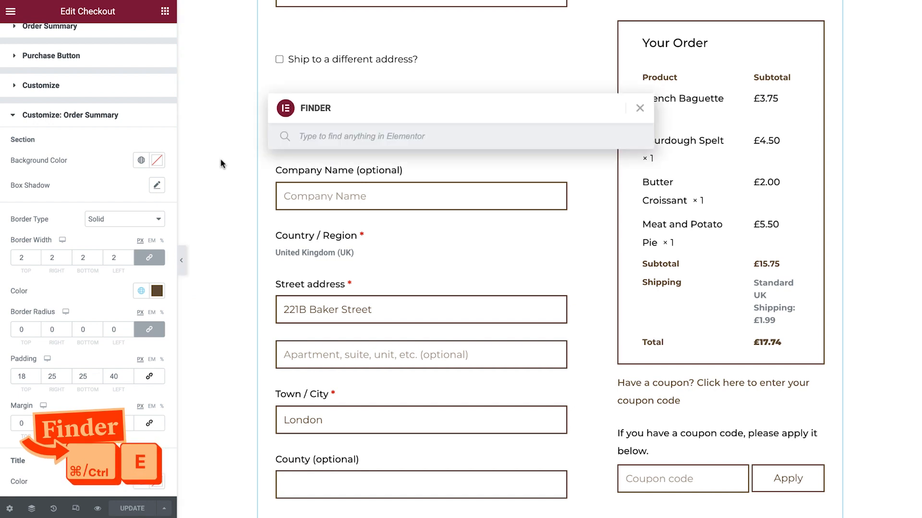
pyautogui.write('my ad')
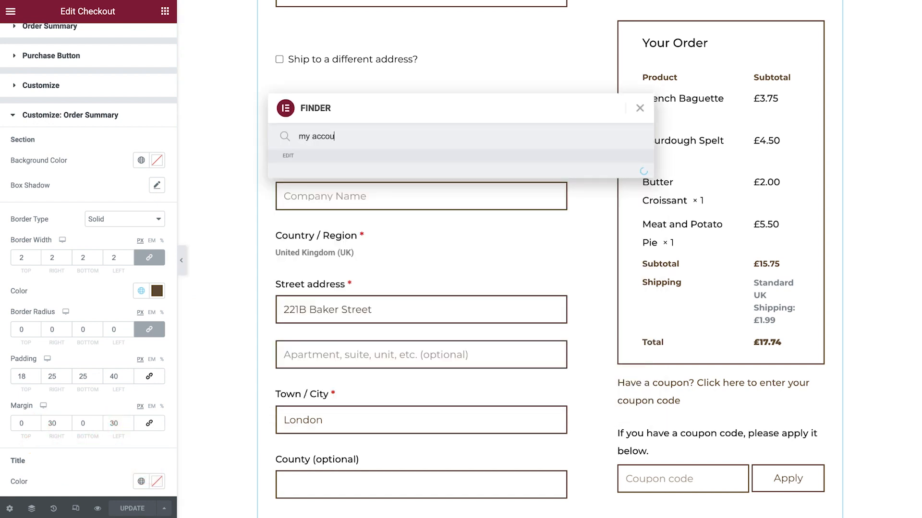
pyautogui.click(335, 177)
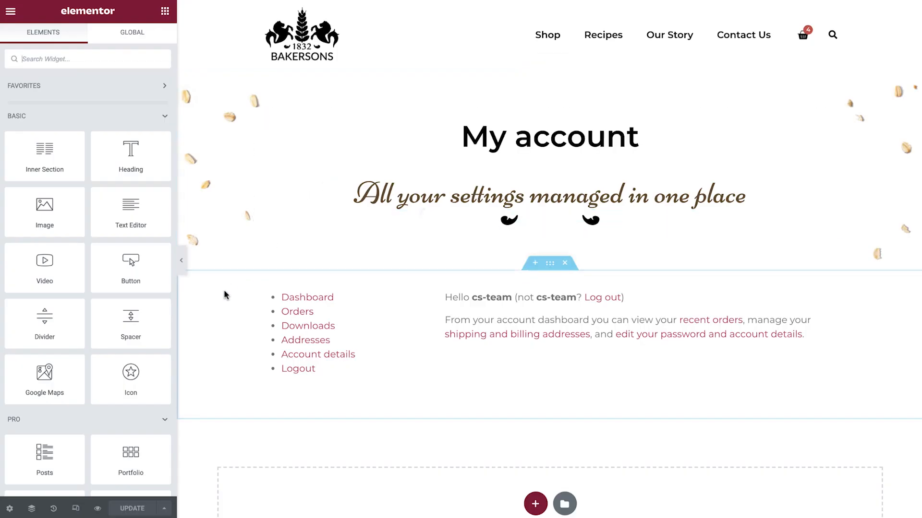
# Step: Delete the default account text widget from the My account page and place the My Account widget in the emptied section
pyautogui.scroll(-3, 223, 290)
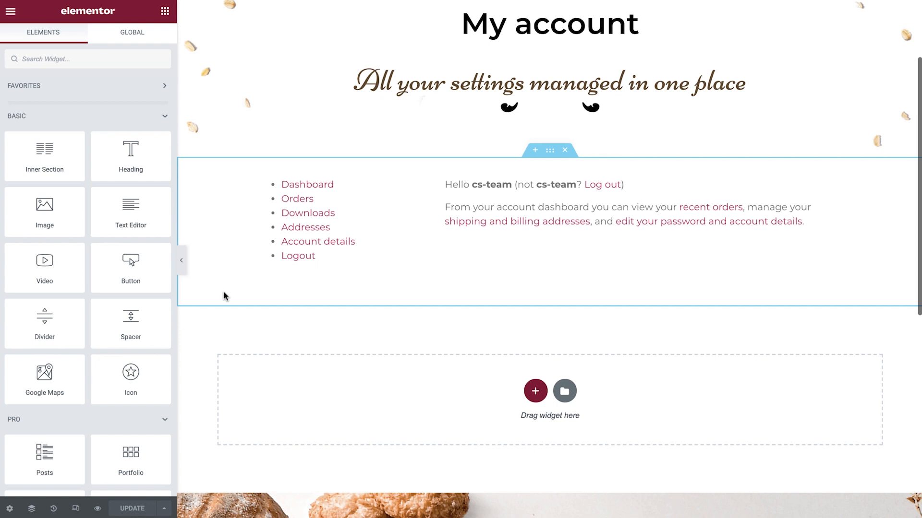
pyautogui.rightClick(316, 241)
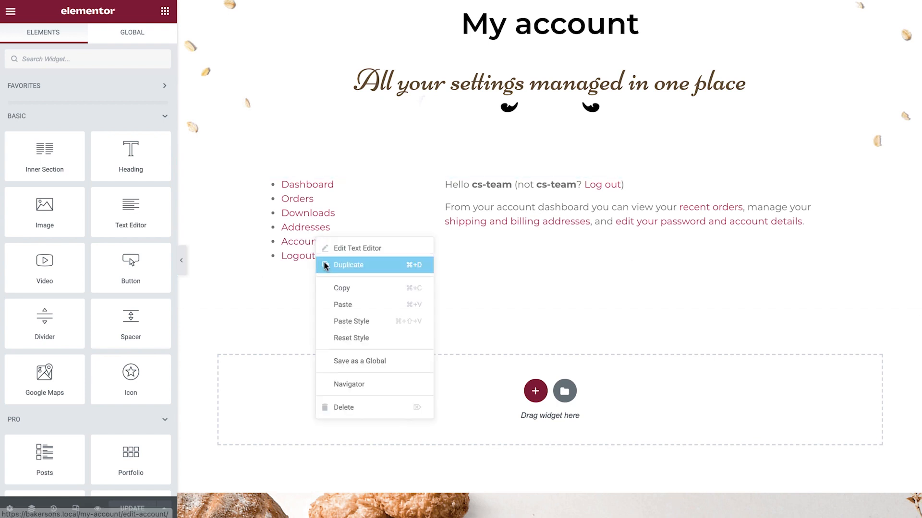
pyautogui.click(370, 406)
pyautogui.click(109, 59)
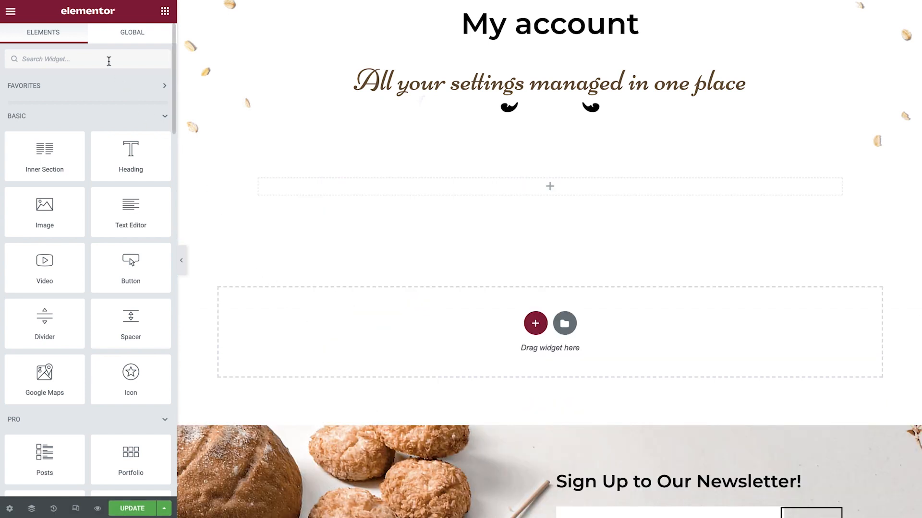
pyautogui.write('my ad')
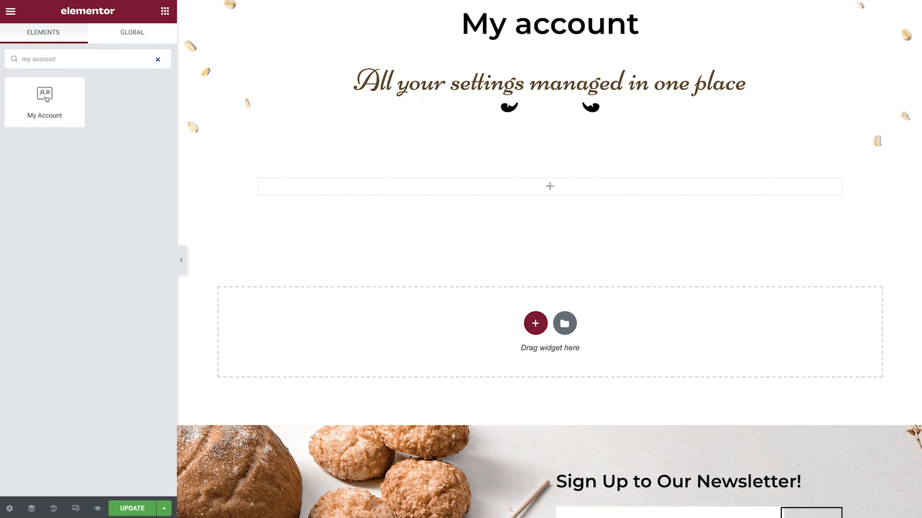
pyautogui.moveTo(60, 102); pyautogui.dragTo(412, 189)
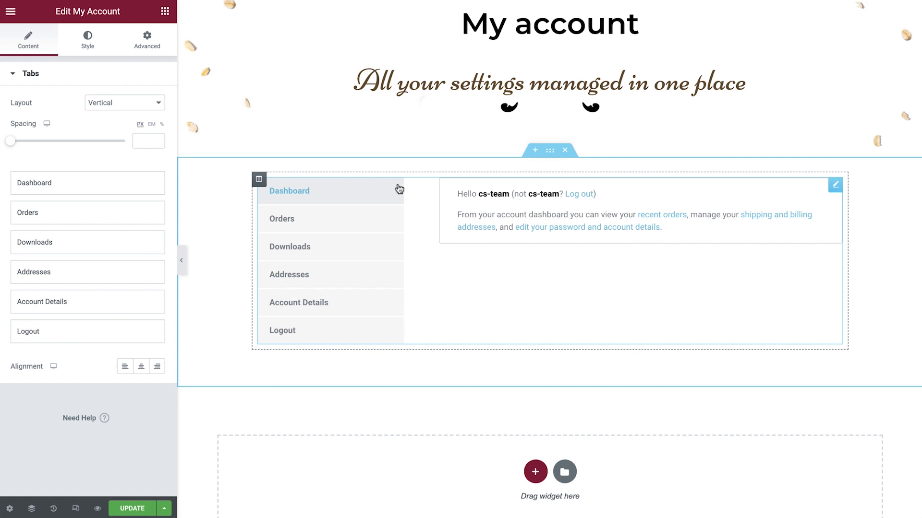
# Step: Set the My Account tabs layout to Horizontal and the tabs position to center
pyautogui.click(154, 103)
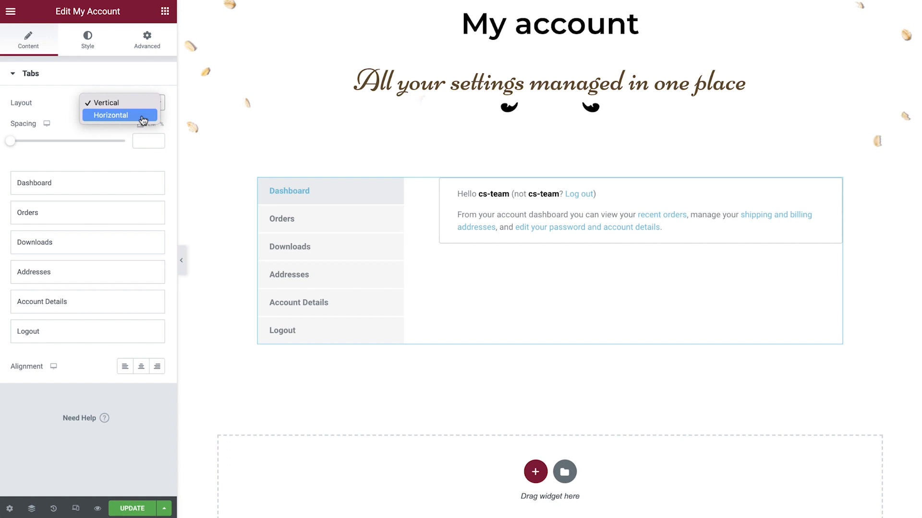
pyautogui.click(144, 116)
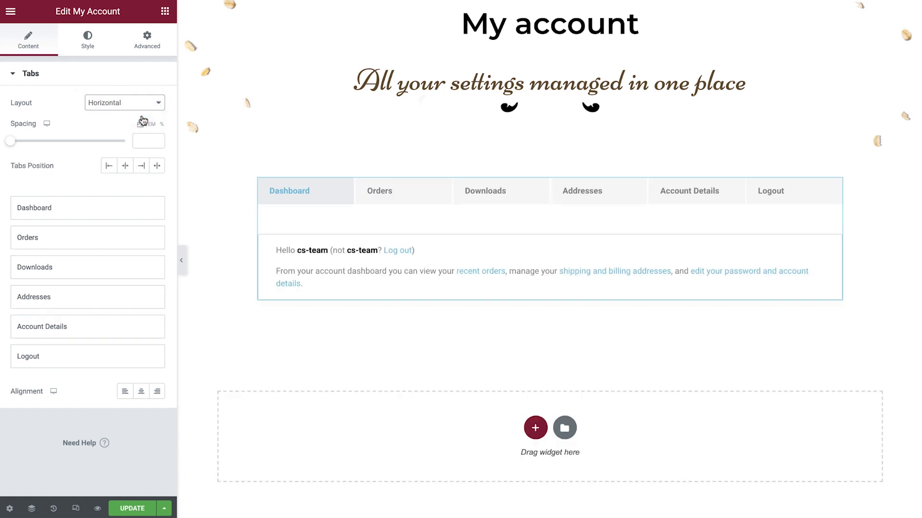
pyautogui.click(126, 166)
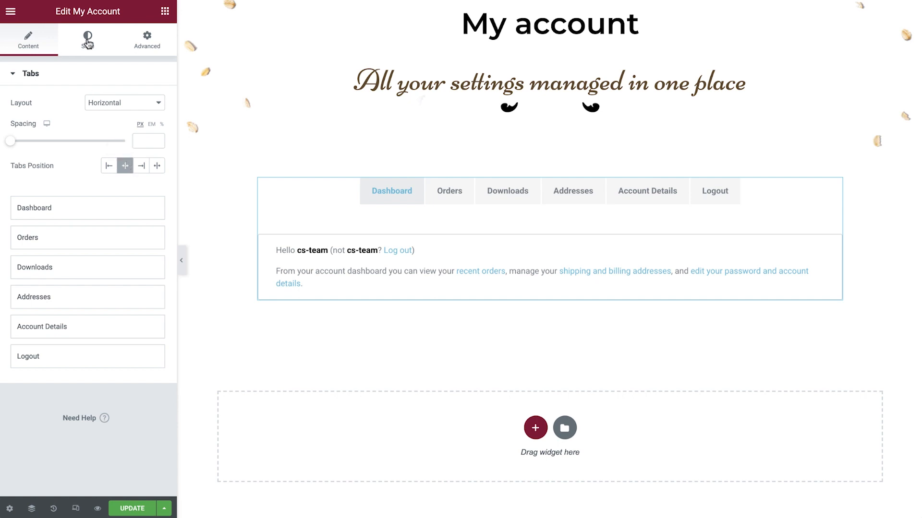
# Step: Apply a Montserrat-style global font to the typography of the My Account tabs
pyautogui.click(88, 41)
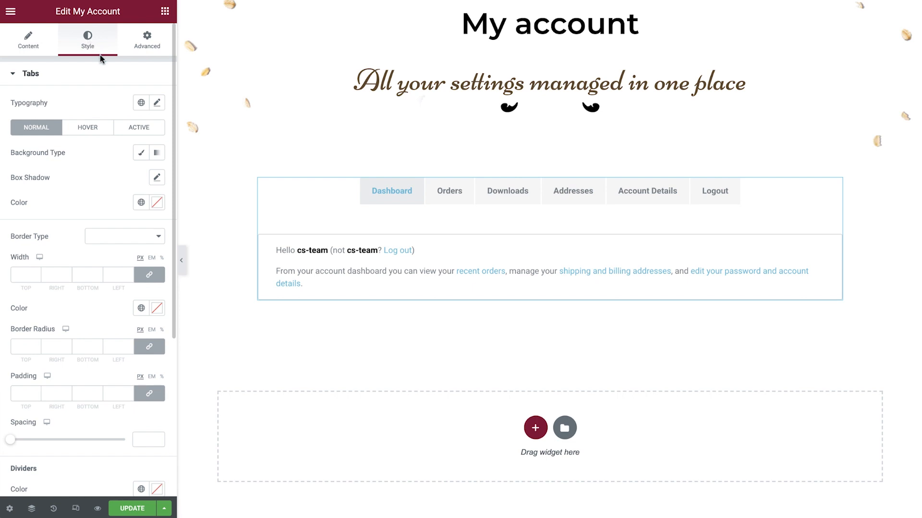
pyautogui.click(139, 103)
pyautogui.scroll(-5, 115, 168)
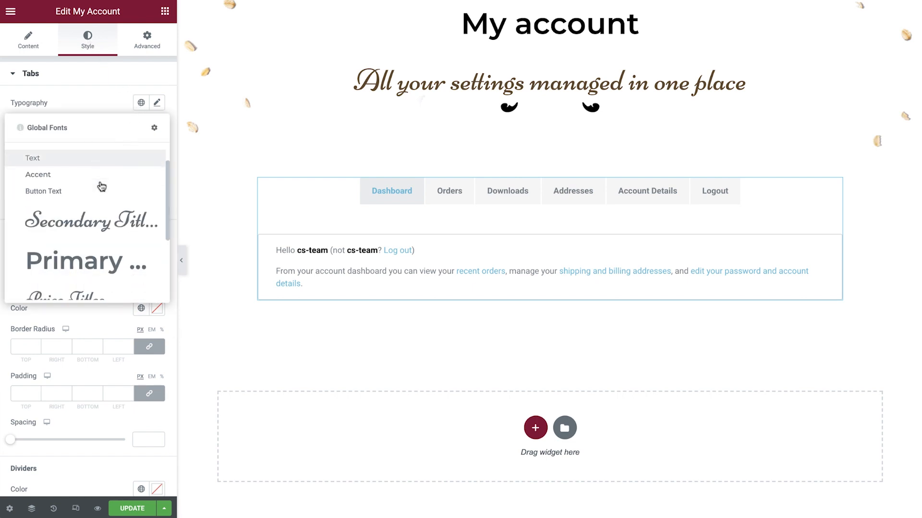
pyautogui.click(76, 268)
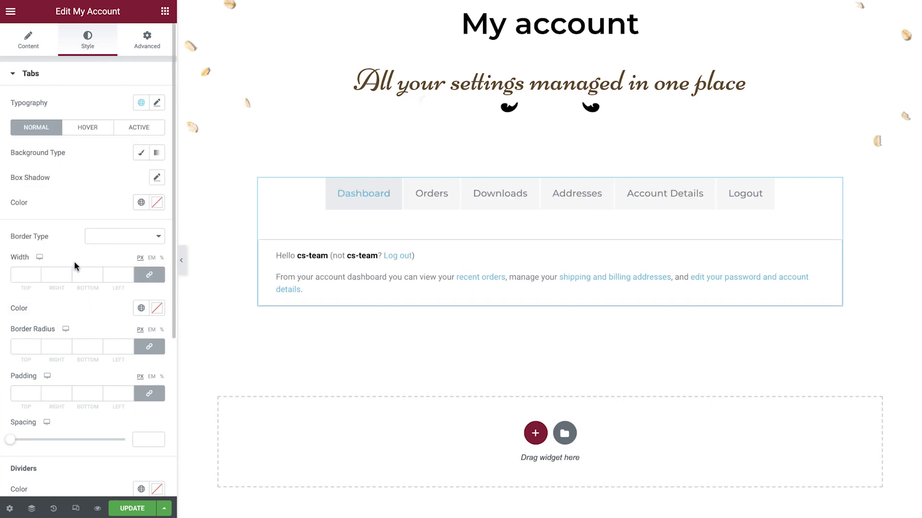
# Step: Give the tabs' Normal state a Classic background in global color Transparent and text in global color Primary
pyautogui.click(148, 158)
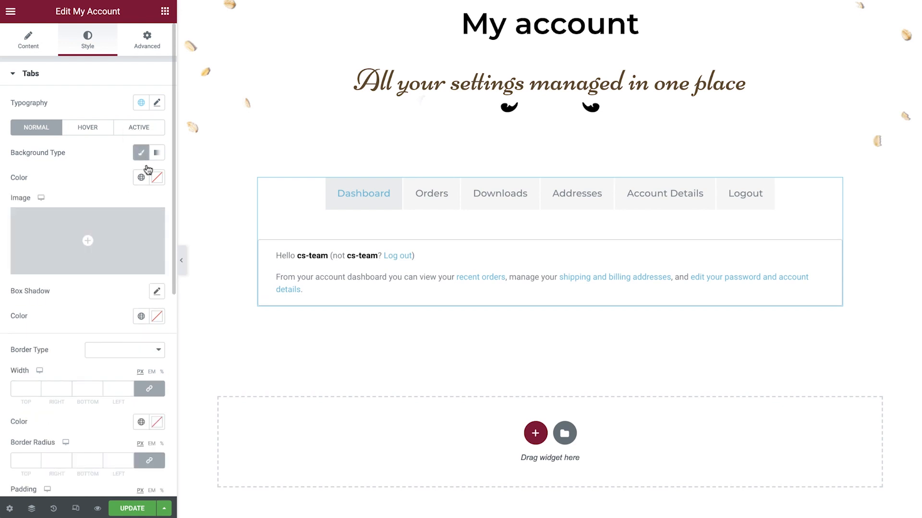
pyautogui.click(141, 177)
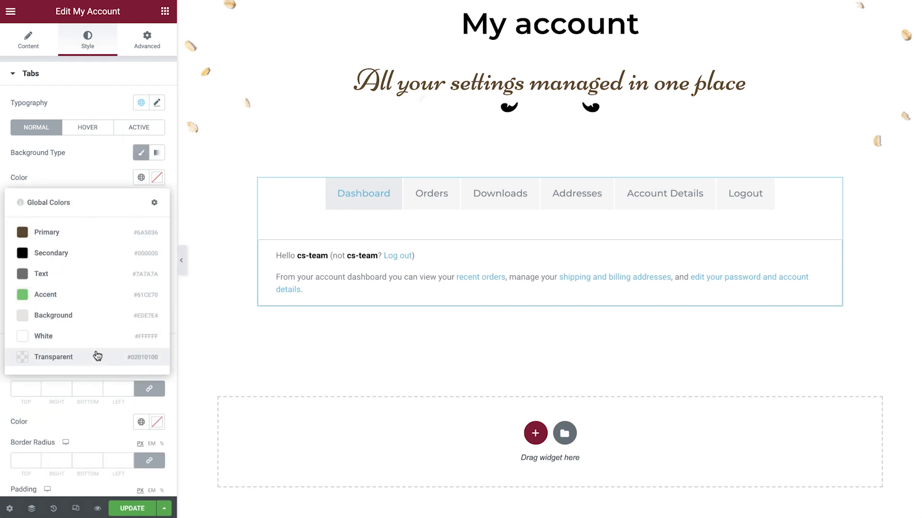
pyautogui.click(97, 356)
pyautogui.click(141, 316)
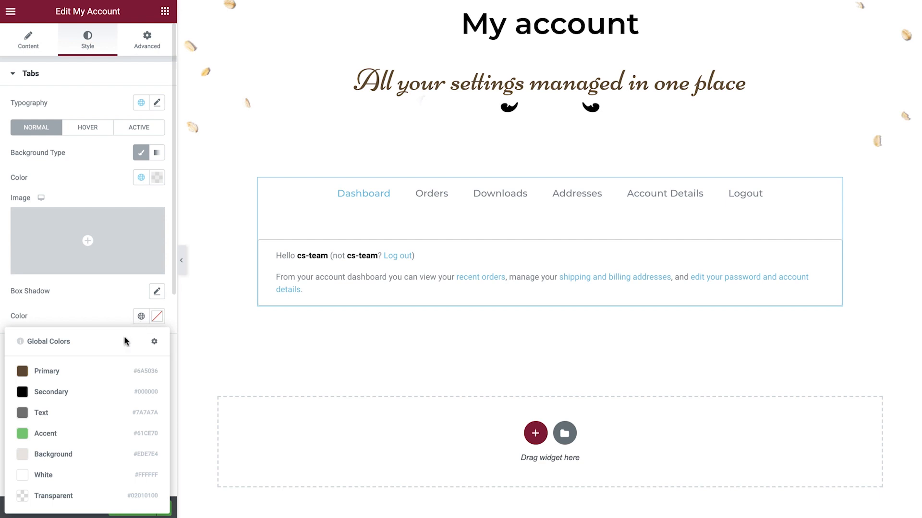
pyautogui.click(86, 373)
# Step: Give the account tabs a Solid border 2 px wide on all sides in the global color Primary
pyautogui.click(108, 353)
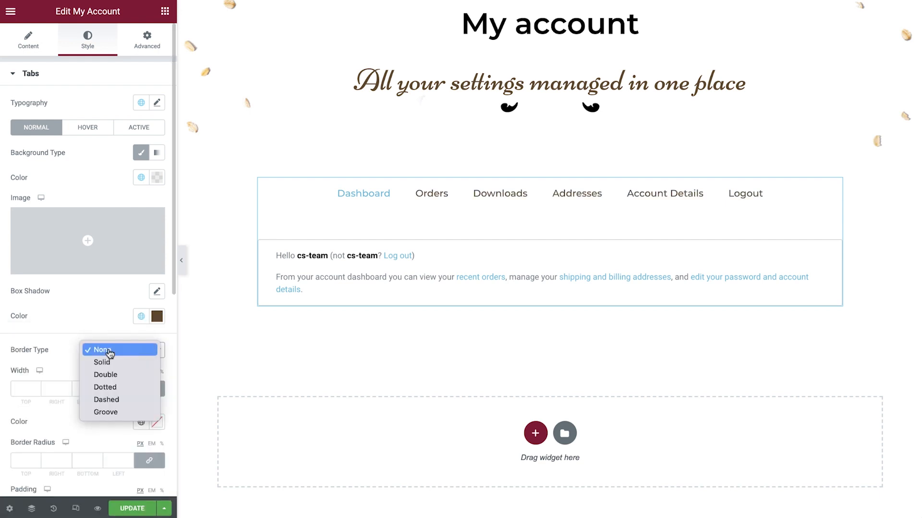
pyautogui.click(102, 362)
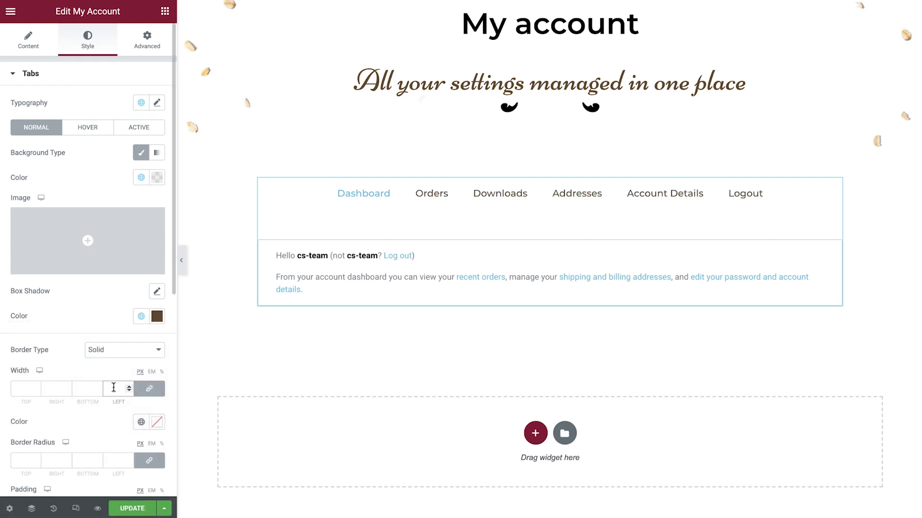
pyautogui.click(114, 387)
pyautogui.write('2')
pyautogui.click(140, 422)
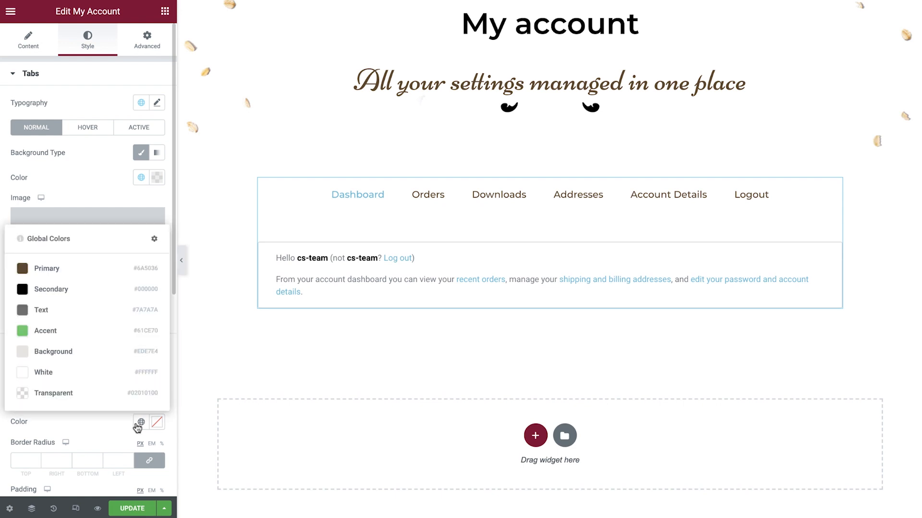
pyautogui.click(77, 273)
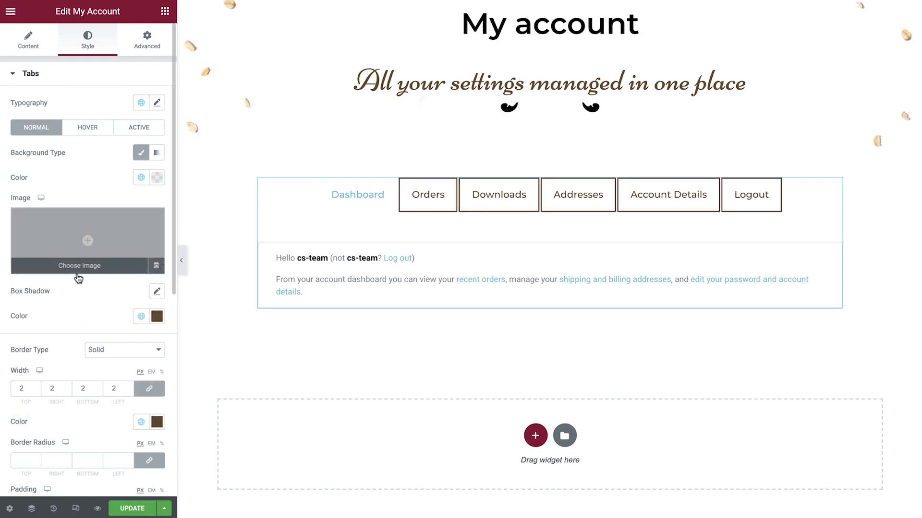
# Step: Set the spacing between the account tabs to 15 px
pyautogui.scroll(-3, 77, 277)
pyautogui.scroll(-1, 76, 277)
pyautogui.click(139, 361)
pyautogui.write('15')
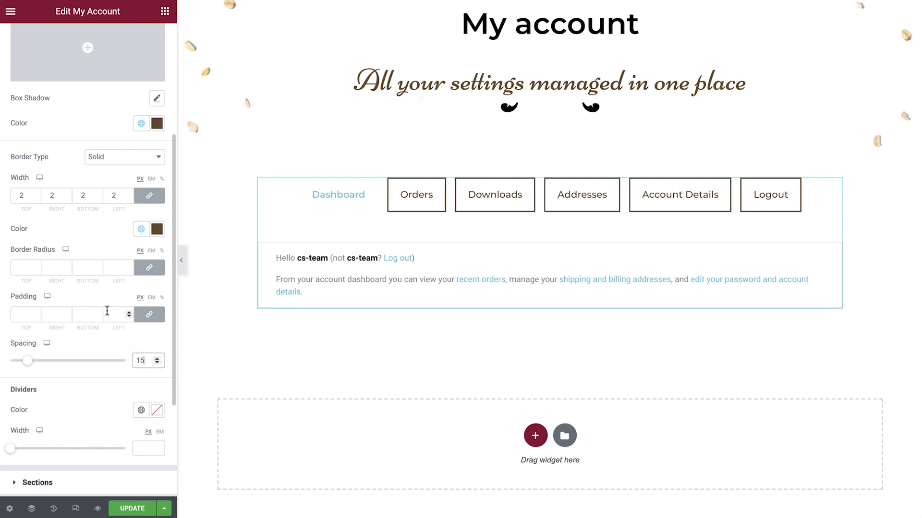
# Step: Give the tabs' Hover state a Classic background in global color Primary and text in global color White
pyautogui.scroll(4, 106, 312)
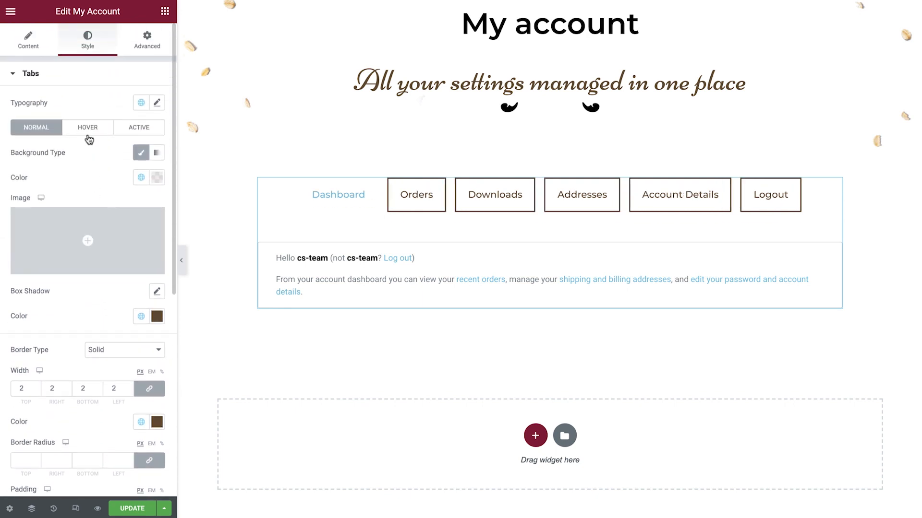
pyautogui.click(89, 133)
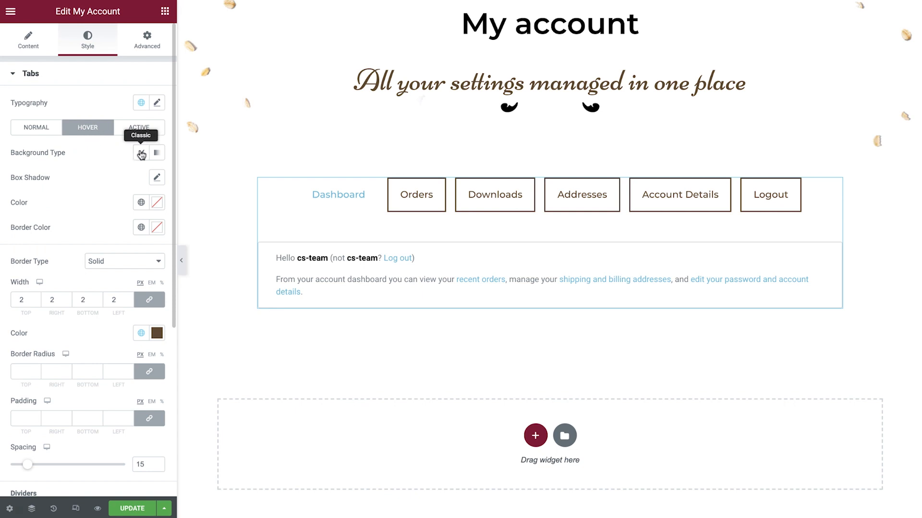
pyautogui.click(140, 154)
pyautogui.click(141, 177)
pyautogui.click(95, 232)
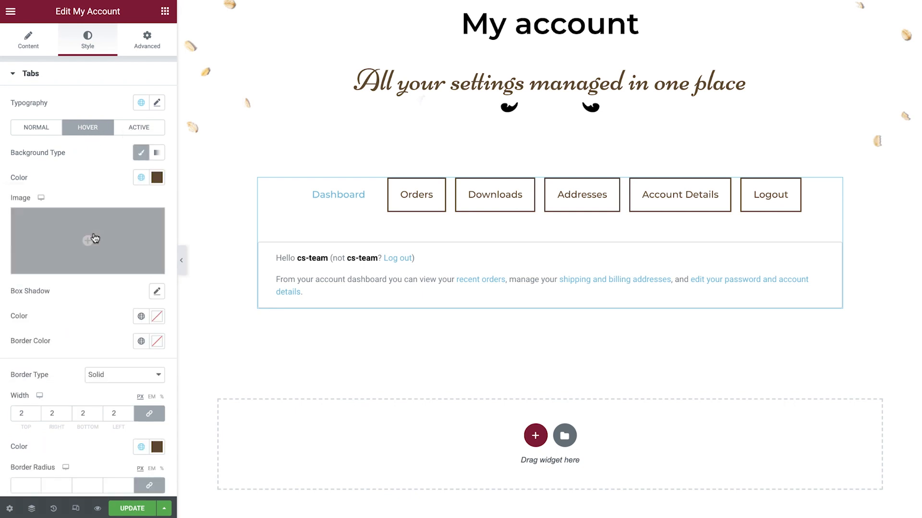
pyautogui.click(140, 316)
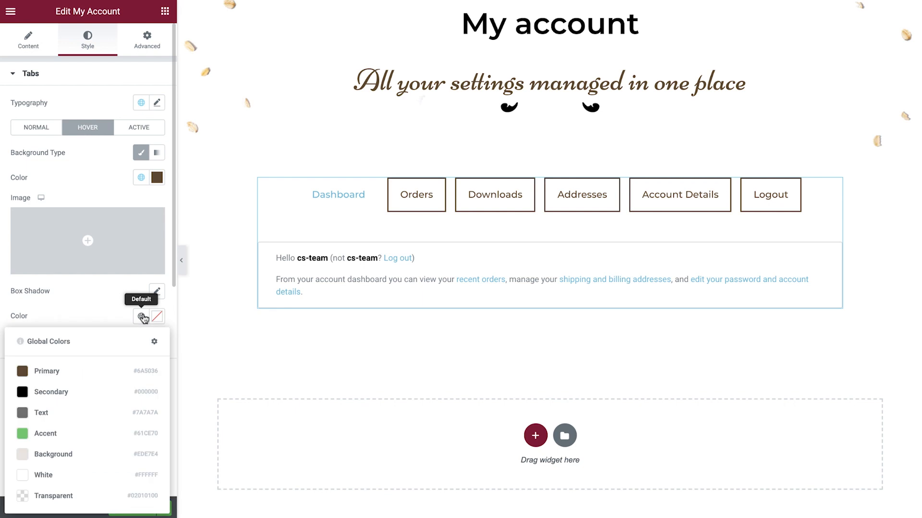
pyautogui.click(73, 475)
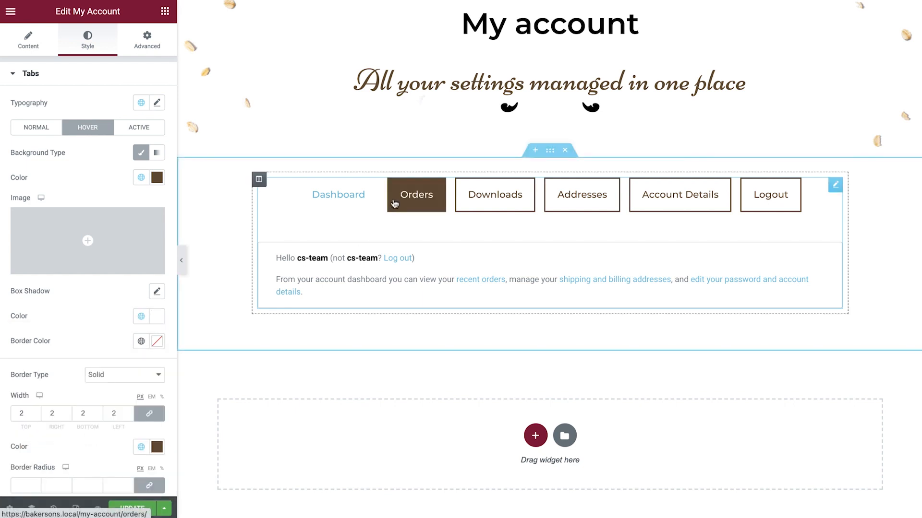
# Step: Give the tabs' Active state a Classic background in global color Primary and text in global color White
pyautogui.click(140, 132)
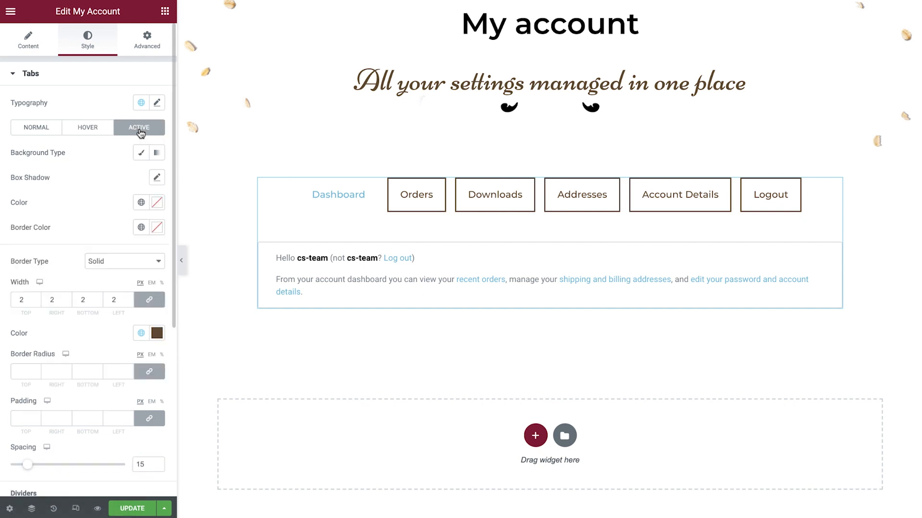
pyautogui.click(141, 152)
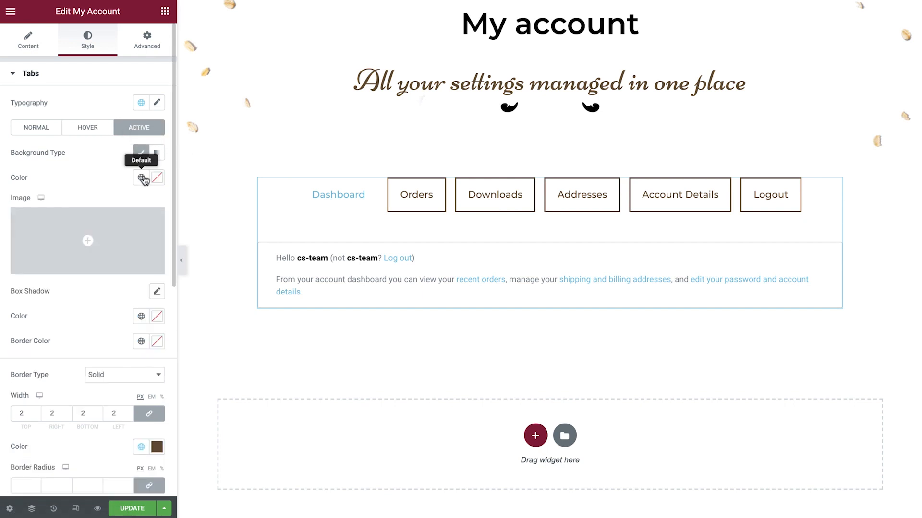
pyautogui.click(140, 177)
pyautogui.click(97, 232)
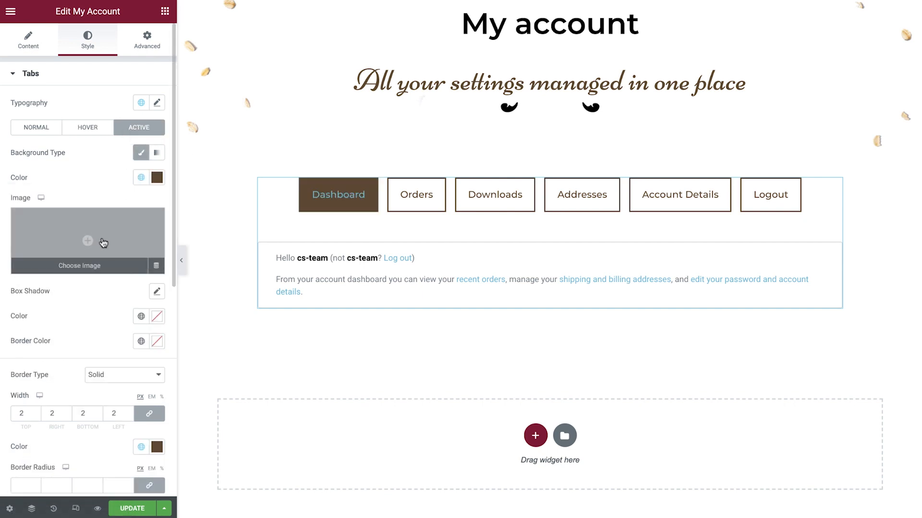
pyautogui.click(135, 317)
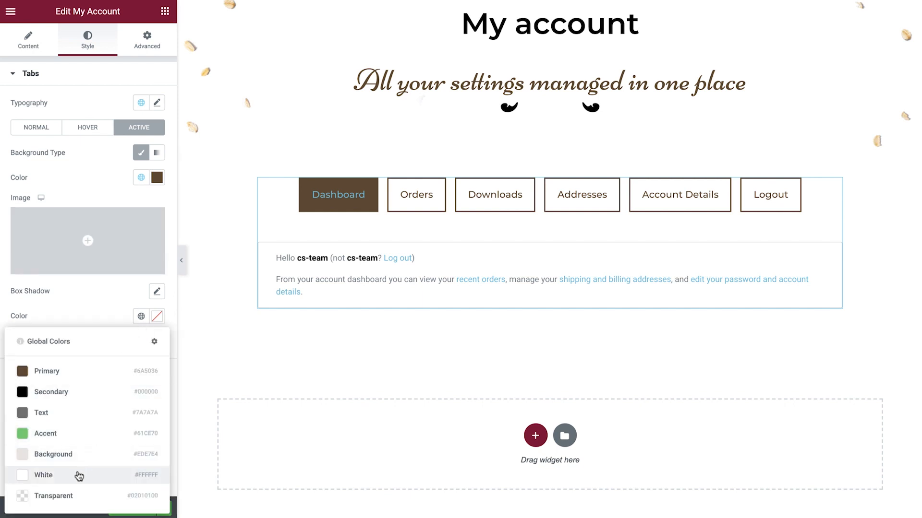
pyautogui.click(78, 474)
# Step: Preview the Addresses tab and give the section titles the global color Secondary and the global Button text font
pyautogui.scroll(-5, 78, 461)
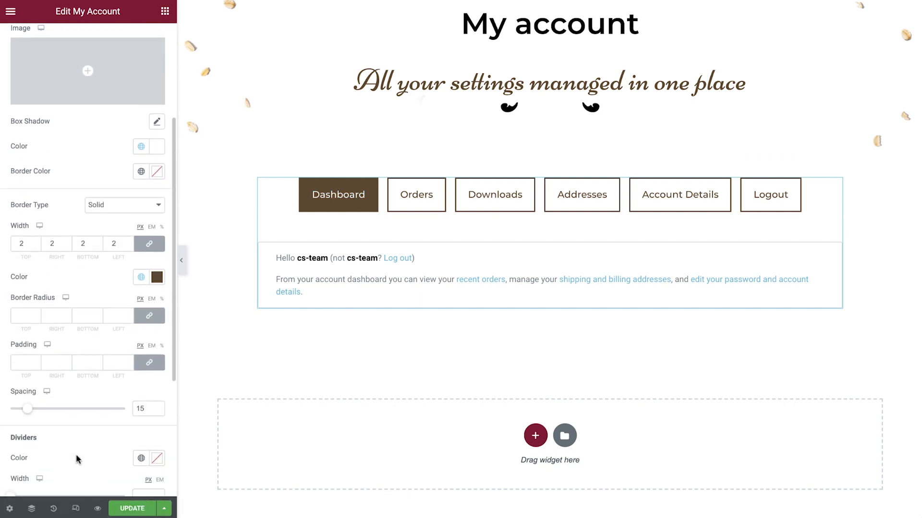
pyautogui.scroll(-3, 77, 460)
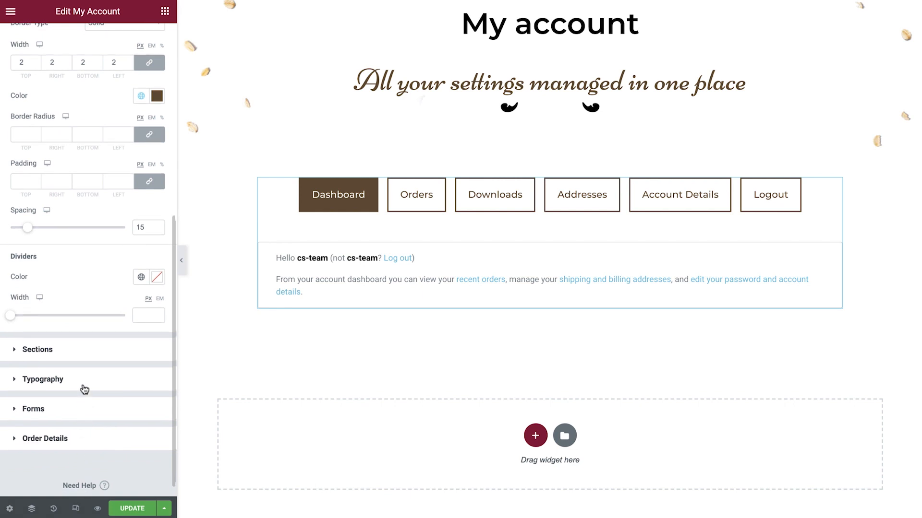
pyautogui.click(84, 389)
pyautogui.scroll(-2, 101, 389)
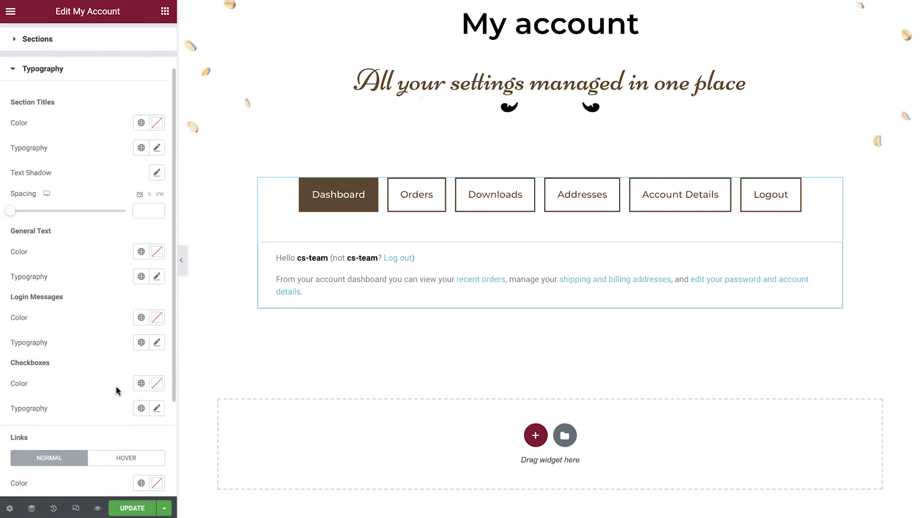
pyautogui.click(575, 211)
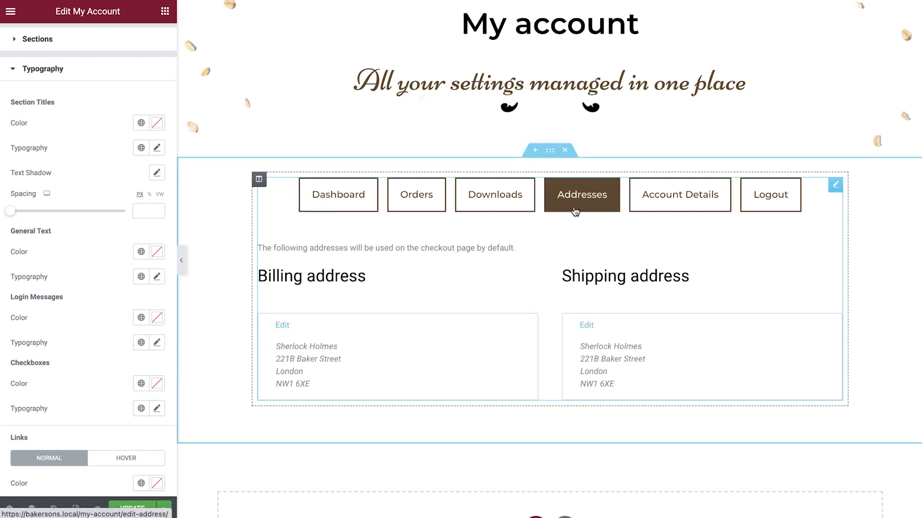
pyautogui.click(136, 126)
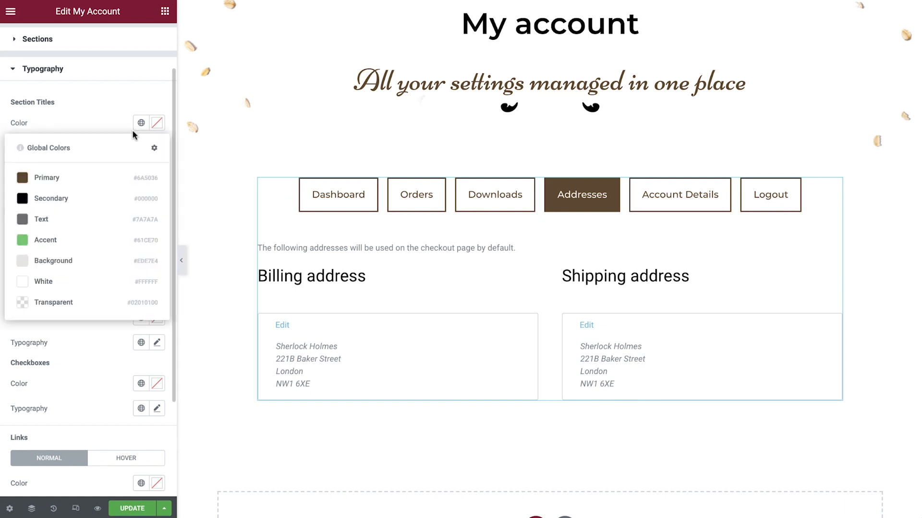
pyautogui.click(65, 195)
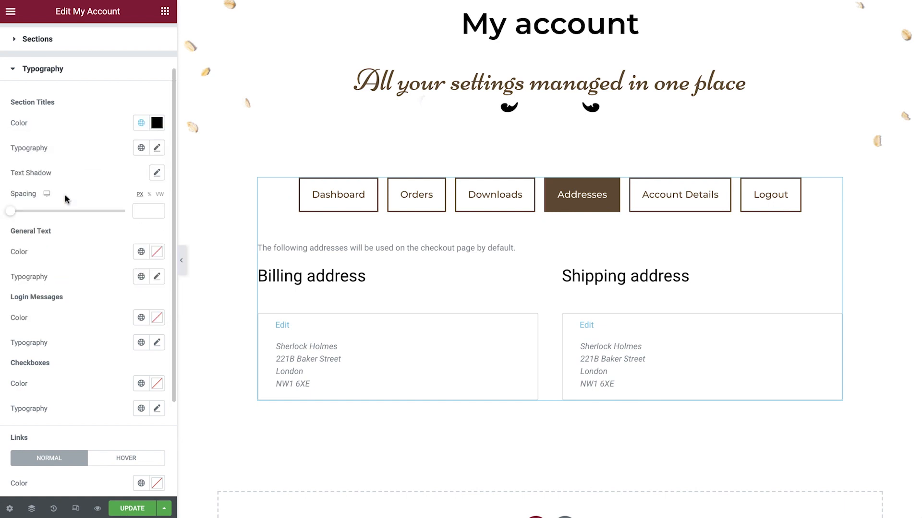
pyautogui.click(140, 148)
pyautogui.scroll(-2, 93, 206)
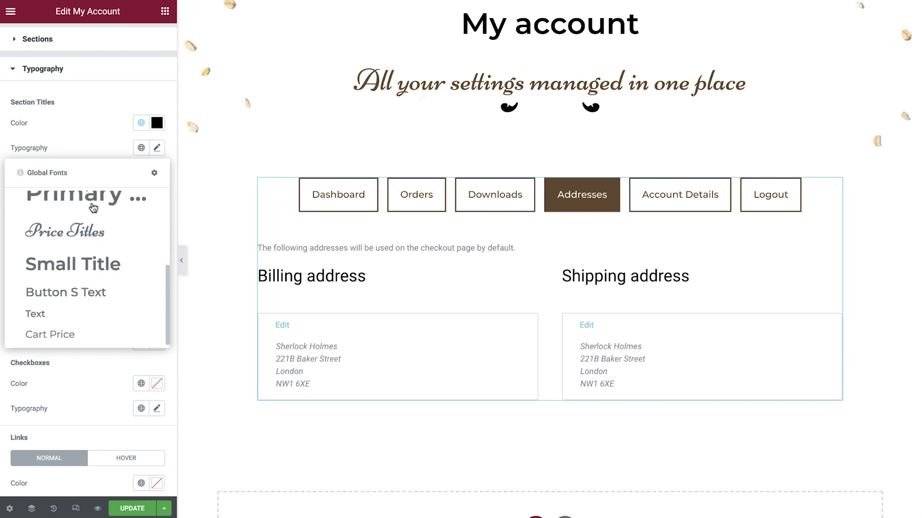
pyautogui.click(82, 290)
# Step: Set the section titles' spacing to 20 px and return the account preview to the Dashboard tab
pyautogui.click(148, 211)
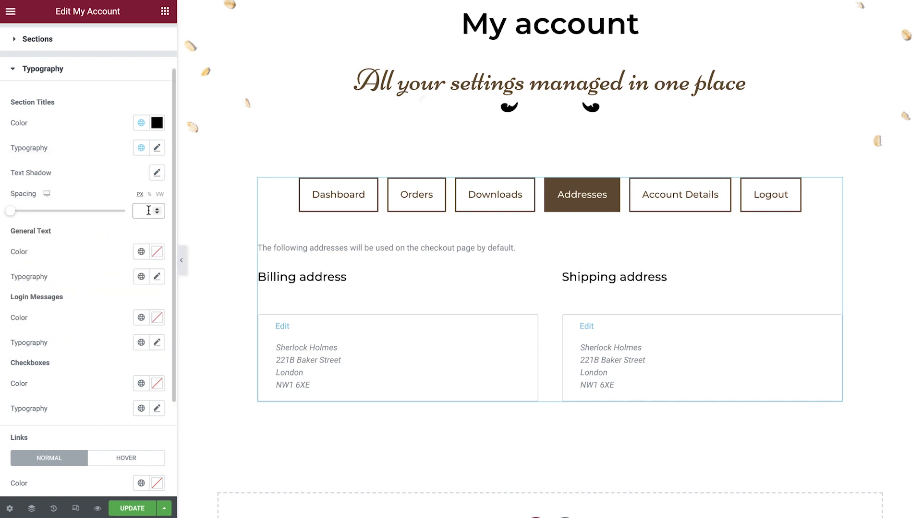
pyautogui.write('20')
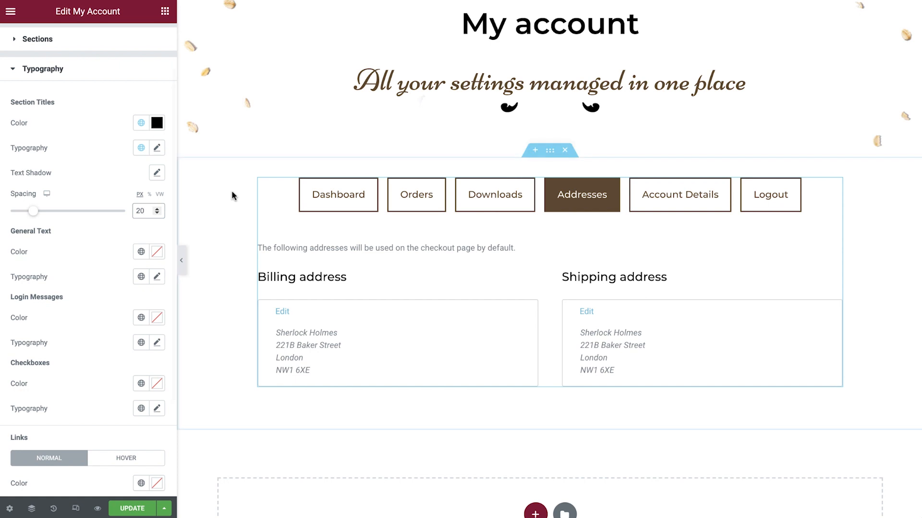
pyautogui.click(340, 195)
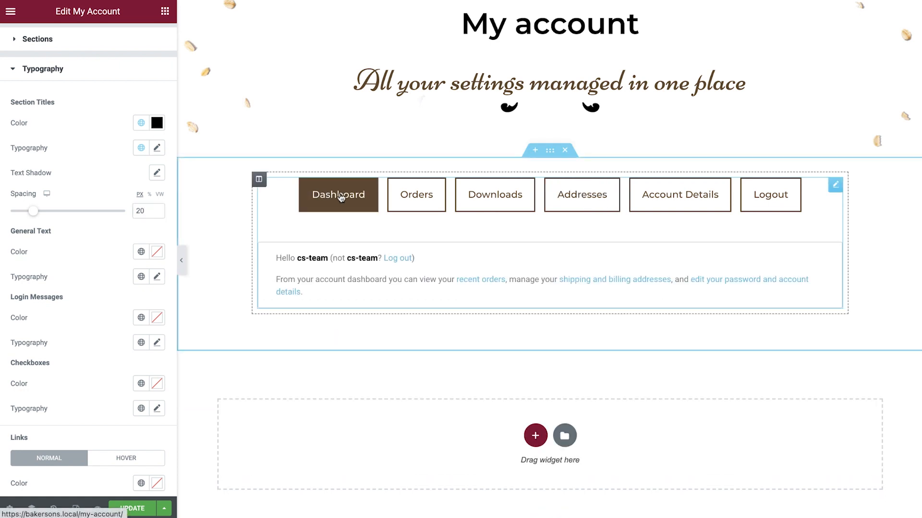
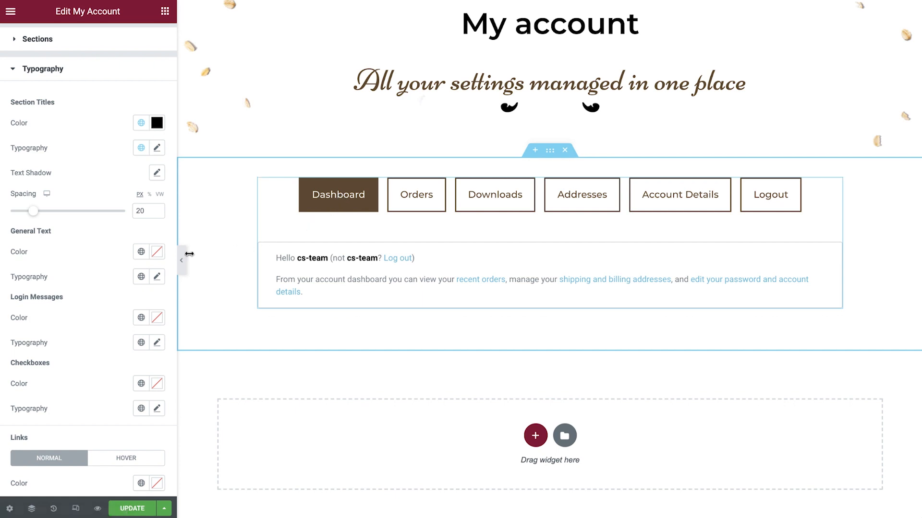
# Step: Give the account widget's general text the global color Secondary and the global Text font
pyautogui.click(139, 253)
pyautogui.click(93, 327)
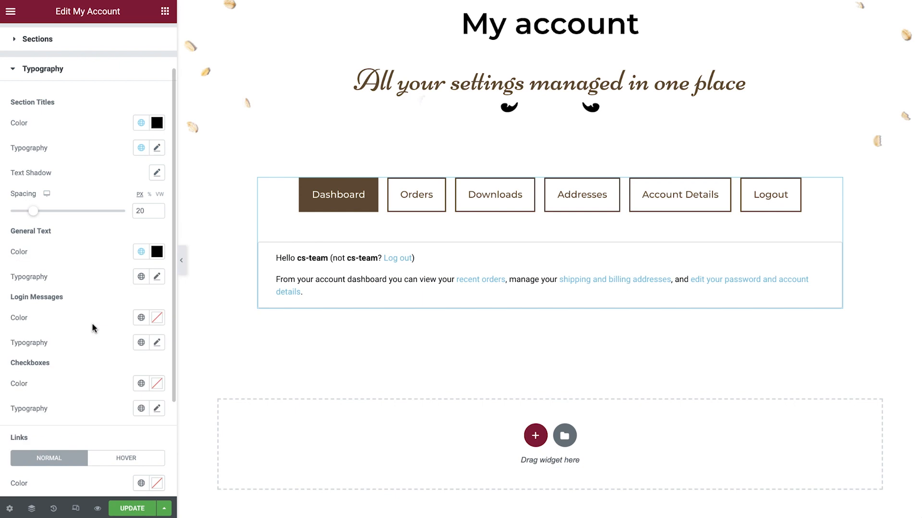
pyautogui.click(141, 277)
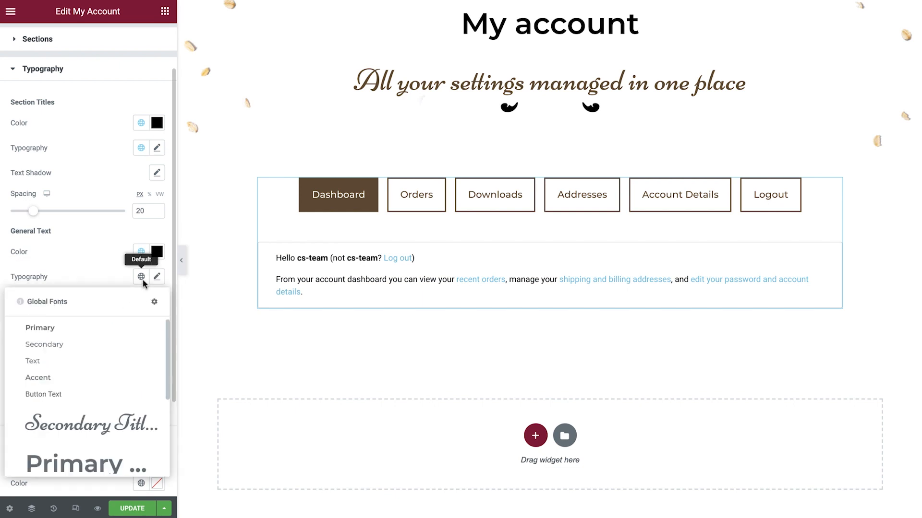
pyautogui.scroll(-3, 117, 347)
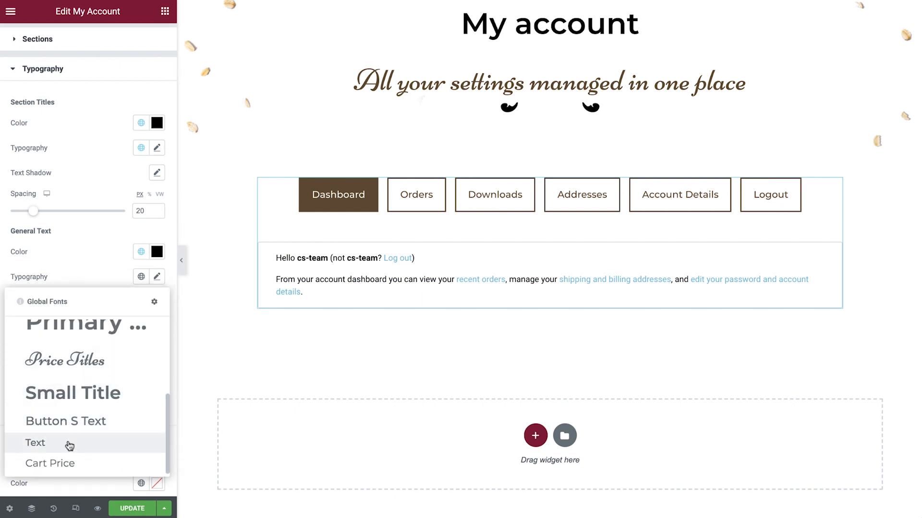
pyautogui.click(69, 444)
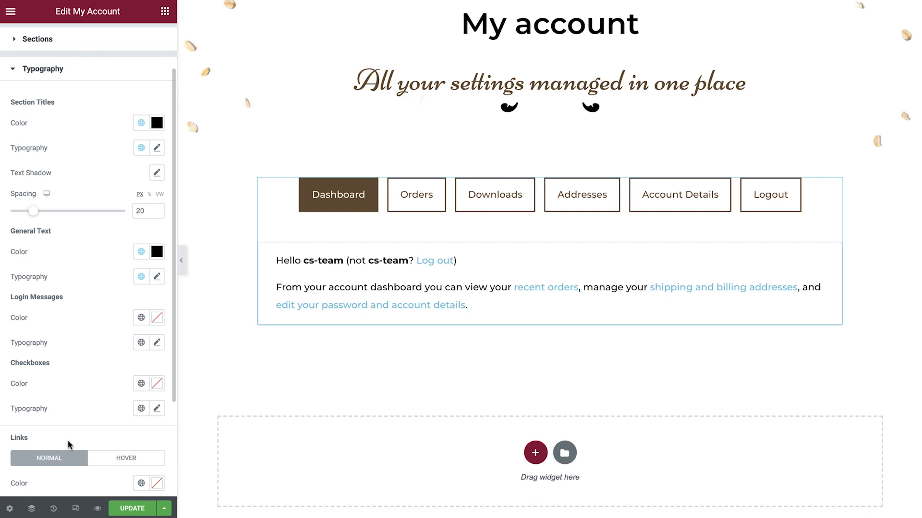
# Step: Set the links' Normal color to global Primary and their Hover color to global Secondary
pyautogui.scroll(-2, 68, 445)
pyautogui.click(141, 449)
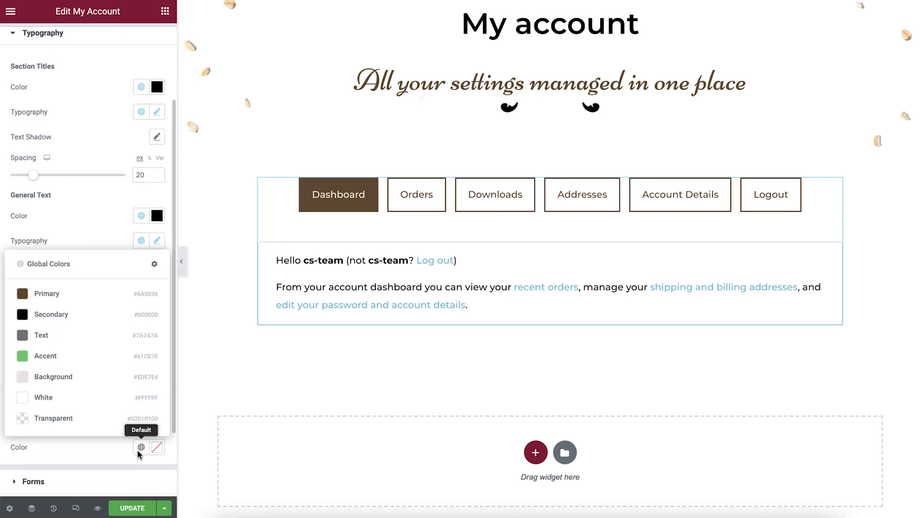
pyautogui.click(87, 300)
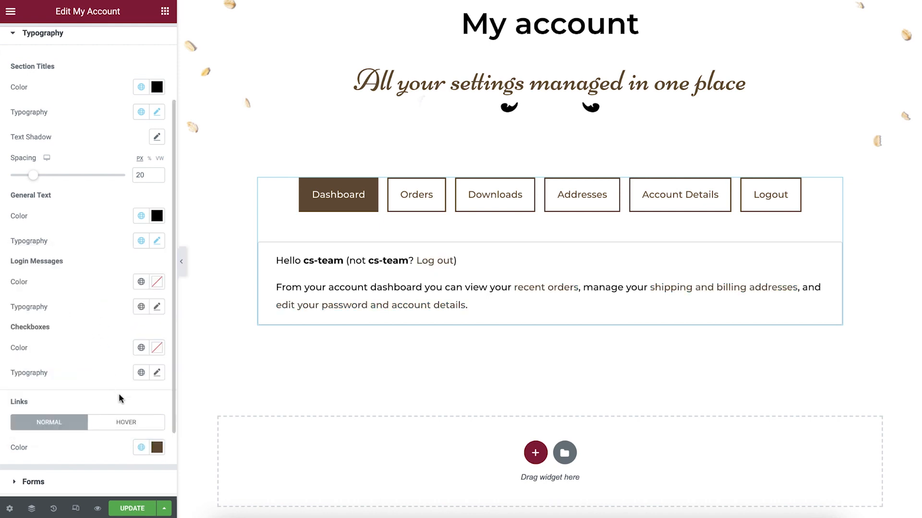
pyautogui.click(125, 423)
pyautogui.click(141, 447)
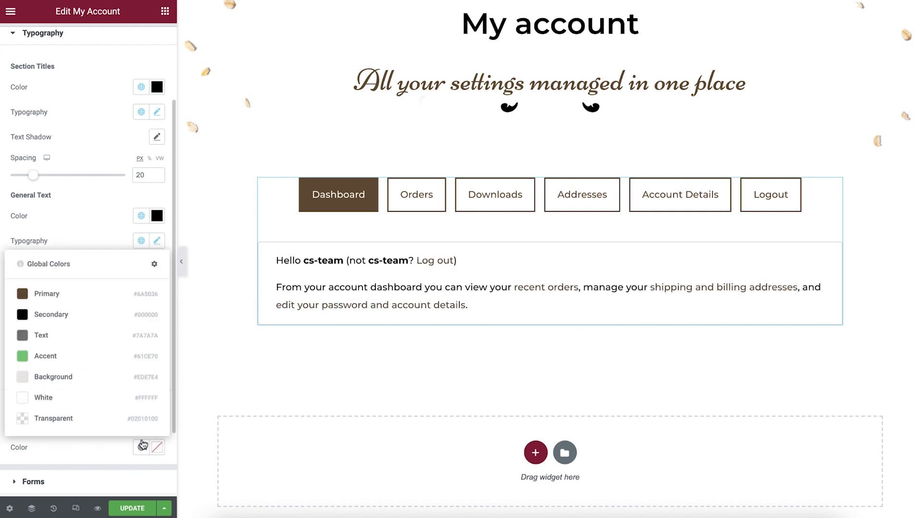
pyautogui.click(87, 316)
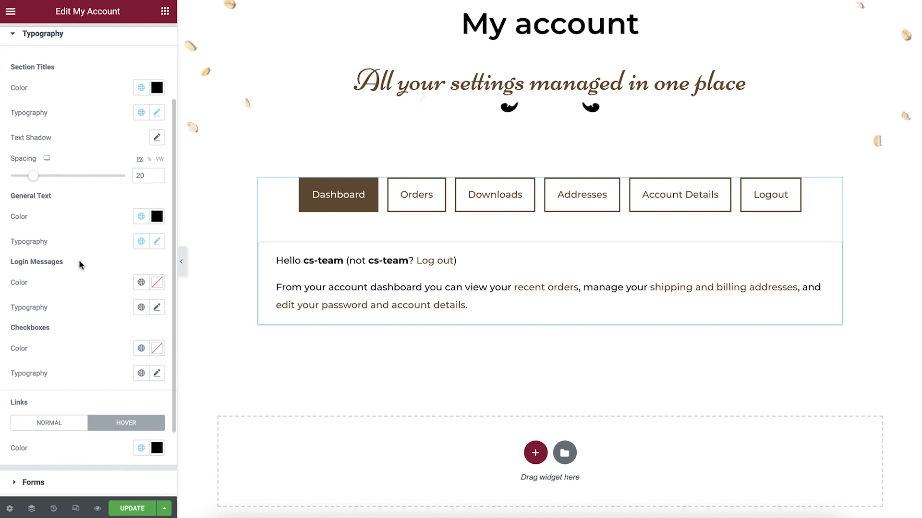
# Step: Preview the Account Details tab and give the form labels the global color Secondary and the global Text font
pyautogui.scroll(3, 81, 265)
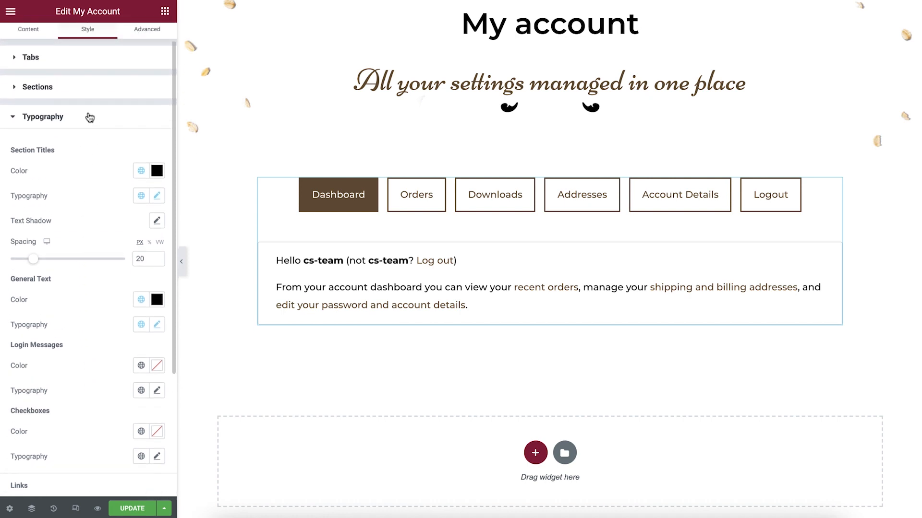
pyautogui.click(89, 117)
pyautogui.click(84, 168)
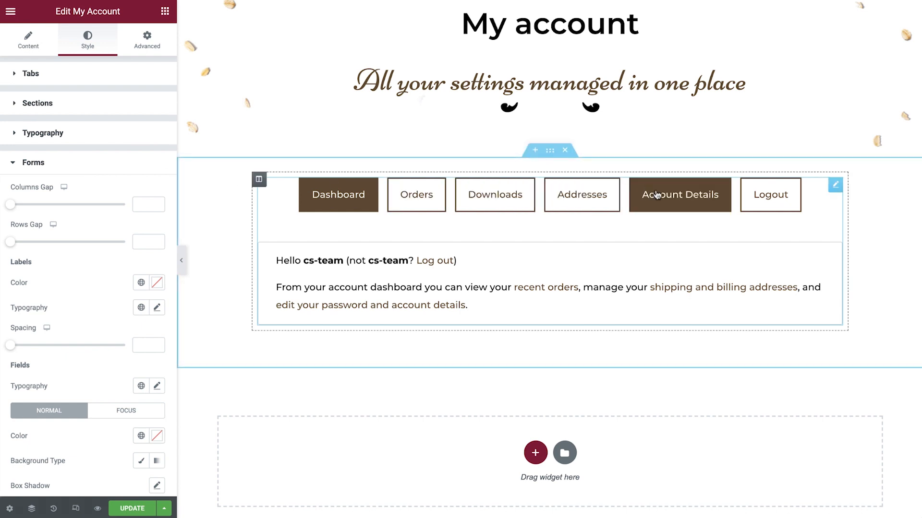
pyautogui.click(685, 200)
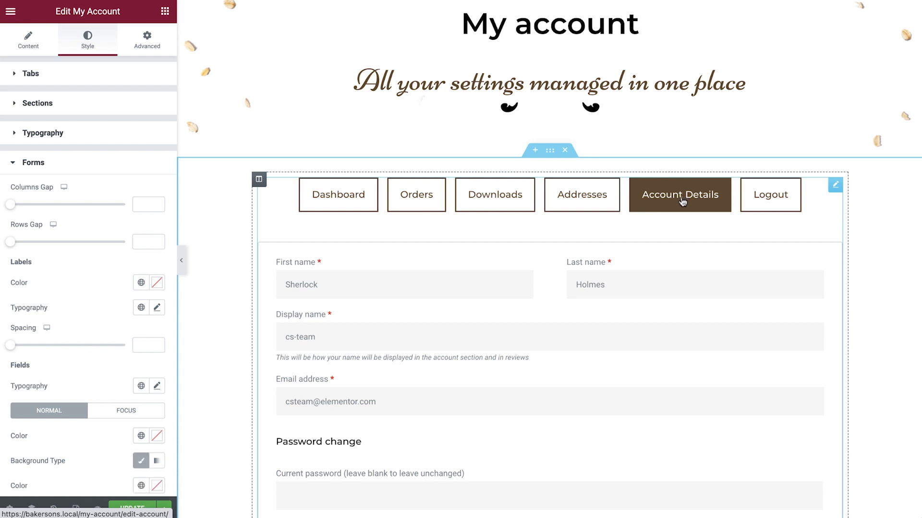
pyautogui.click(141, 283)
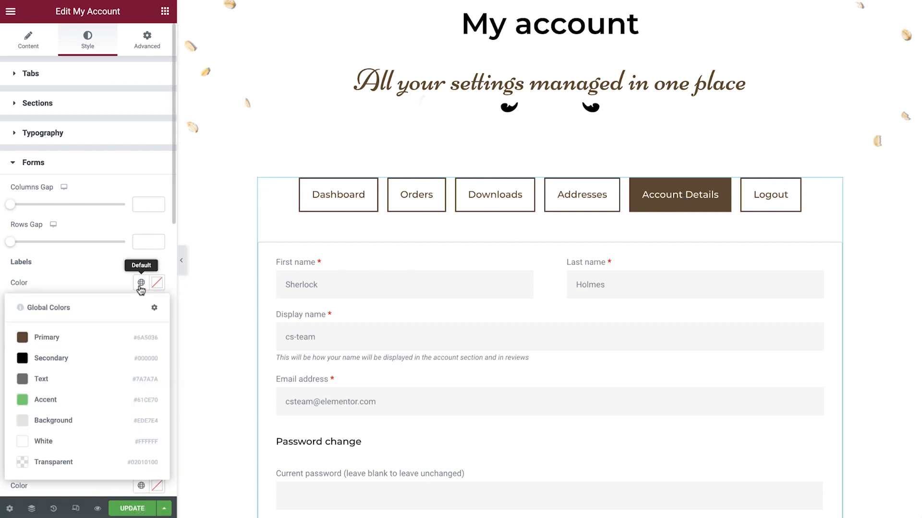
pyautogui.click(89, 356)
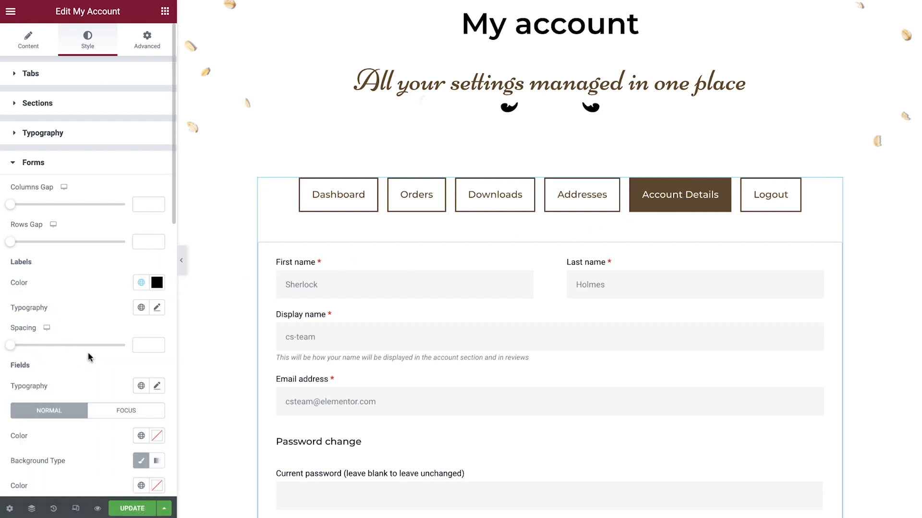
pyautogui.click(141, 308)
pyautogui.scroll(-5, 100, 367)
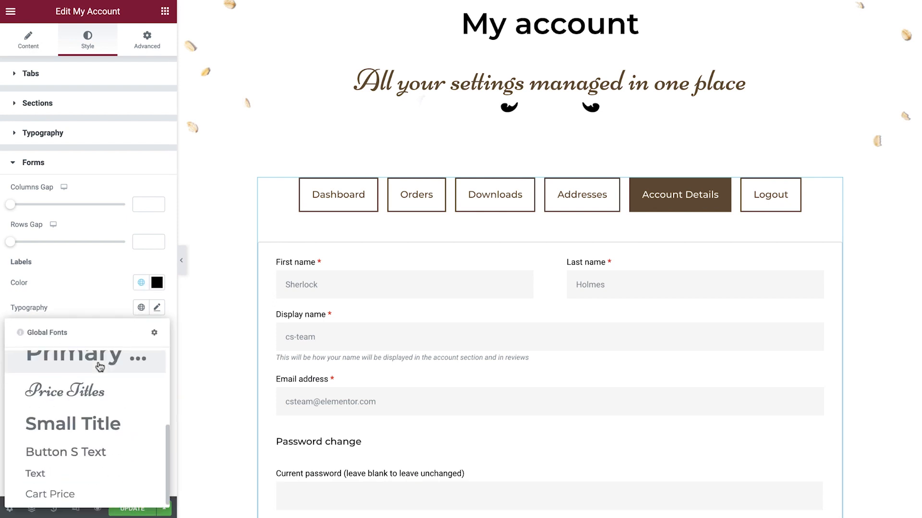
pyautogui.click(71, 471)
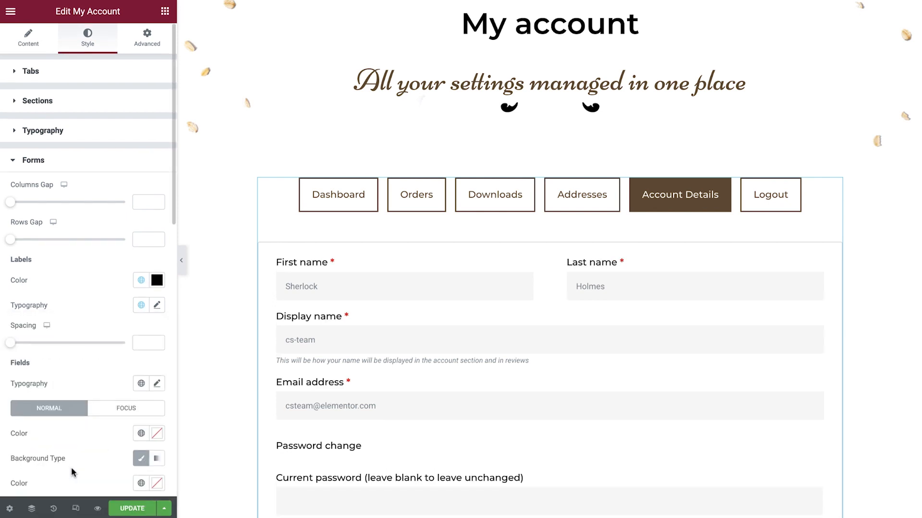
# Step: Set the form fields' Normal text color to global Primary and their Classic background color to global Transparent
pyautogui.scroll(-5, 71, 468)
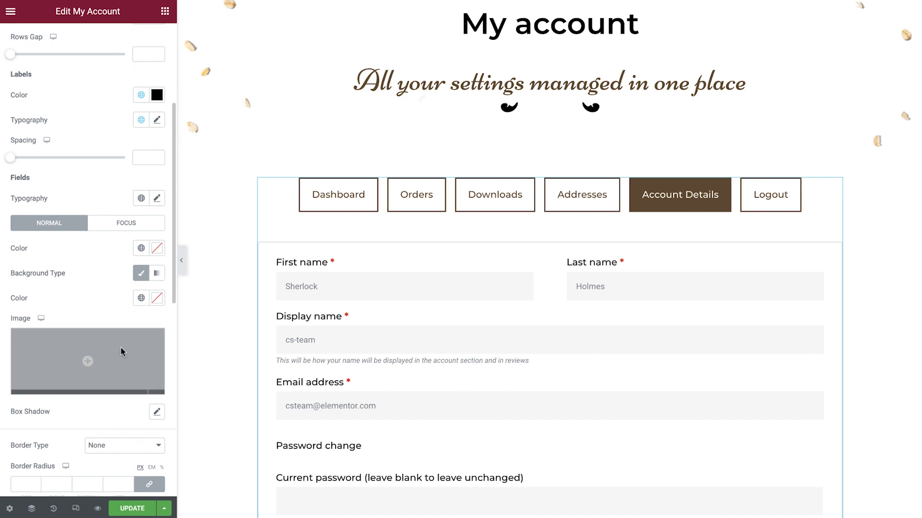
pyautogui.click(142, 248)
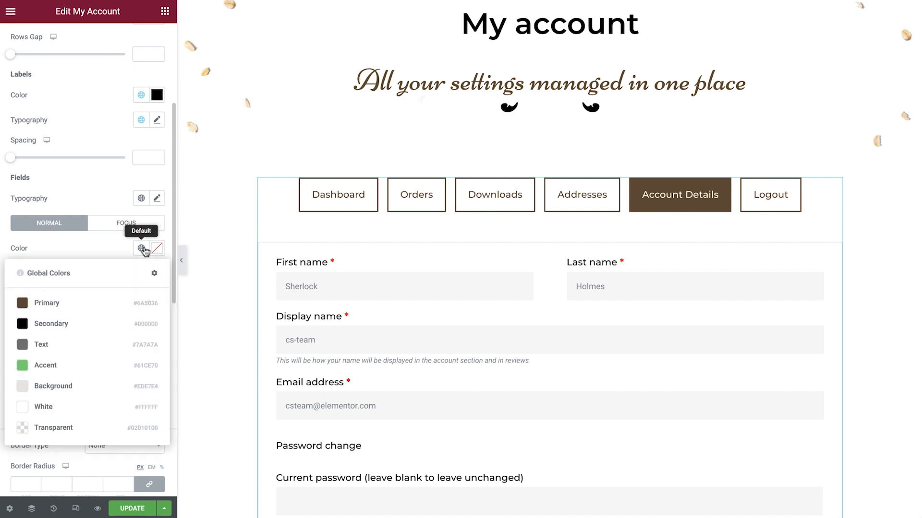
pyautogui.click(107, 311)
pyautogui.click(142, 298)
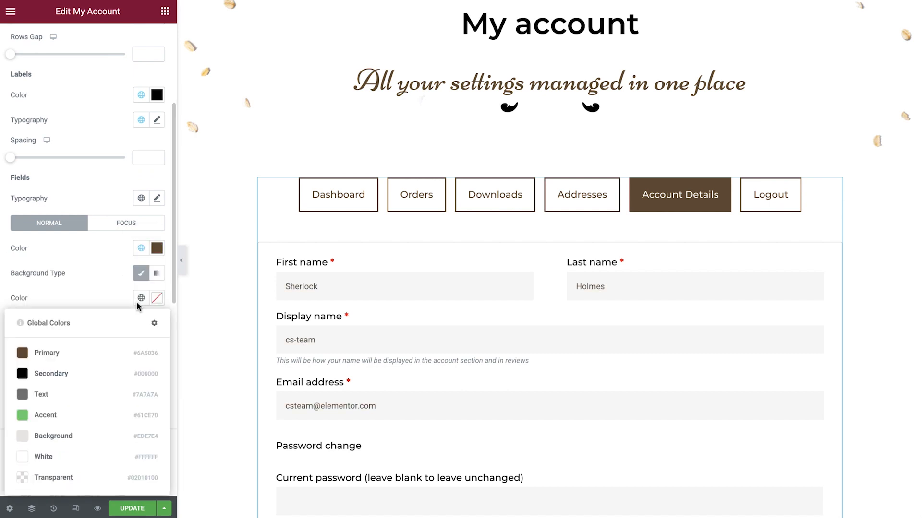
pyautogui.click(79, 483)
# Step: Give the form fields a Solid border 2 px wide in global color Primary with a border radius of 0
pyautogui.scroll(-4, 79, 476)
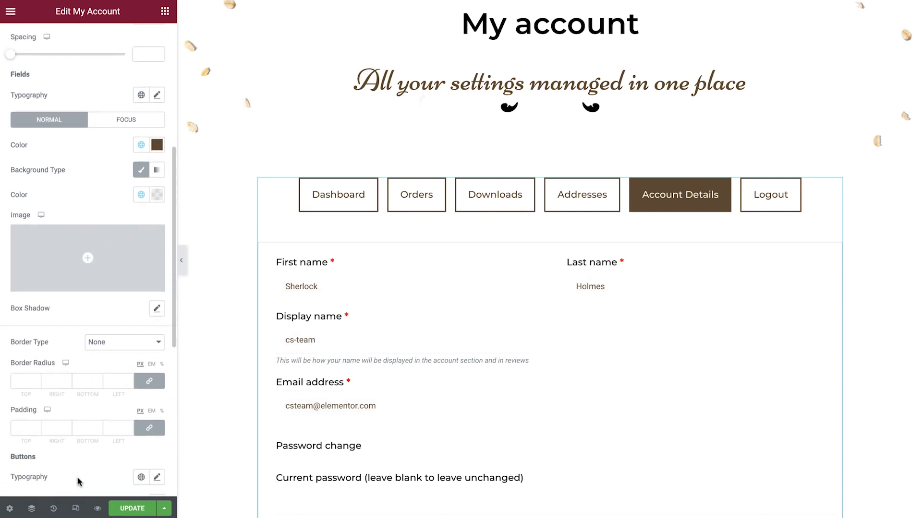
pyautogui.click(151, 287)
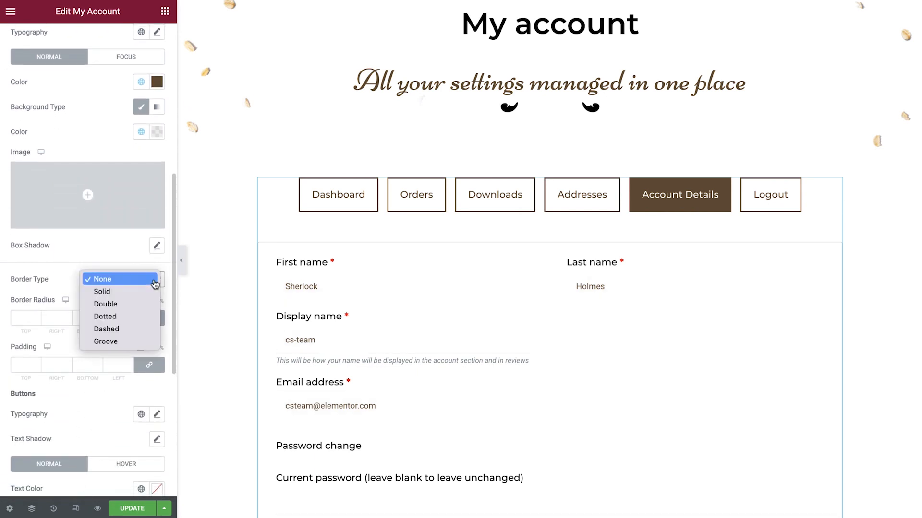
pyautogui.click(149, 291)
pyautogui.click(118, 317)
pyautogui.write('2')
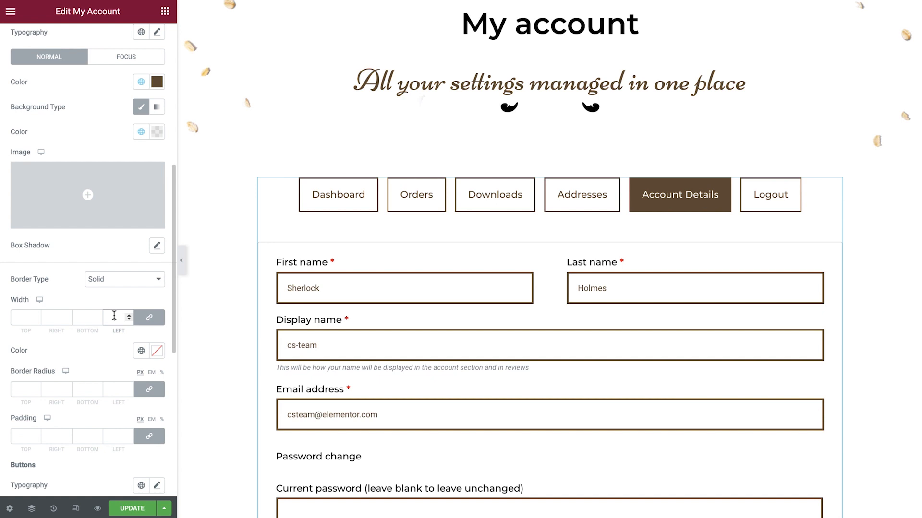
pyautogui.click(140, 353)
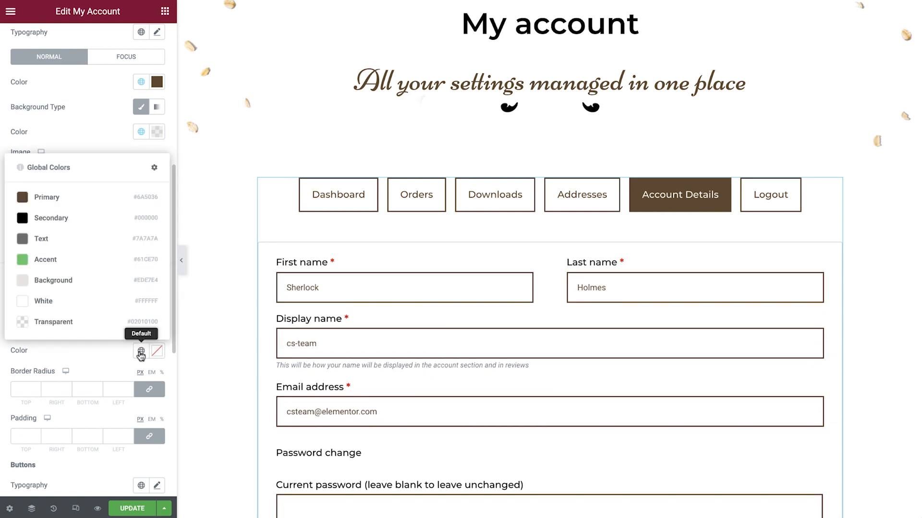
pyautogui.click(90, 204)
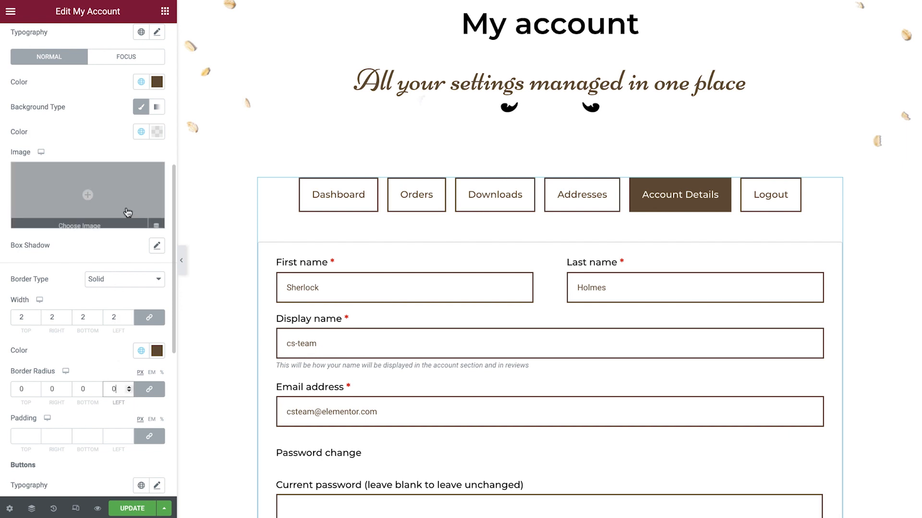
# Step: Set the form fields' Focus text and border colors to global Secondary and the field padding to 14 px
pyautogui.click(123, 63)
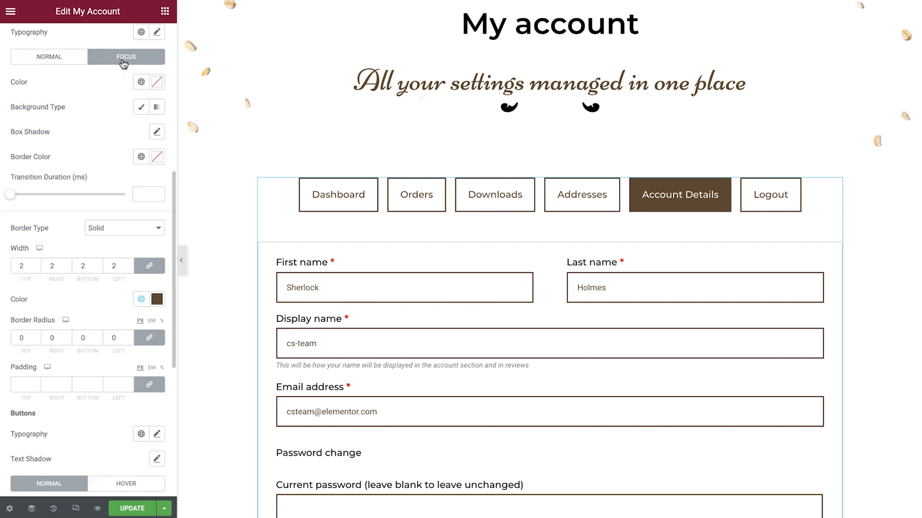
pyautogui.click(138, 82)
pyautogui.click(91, 157)
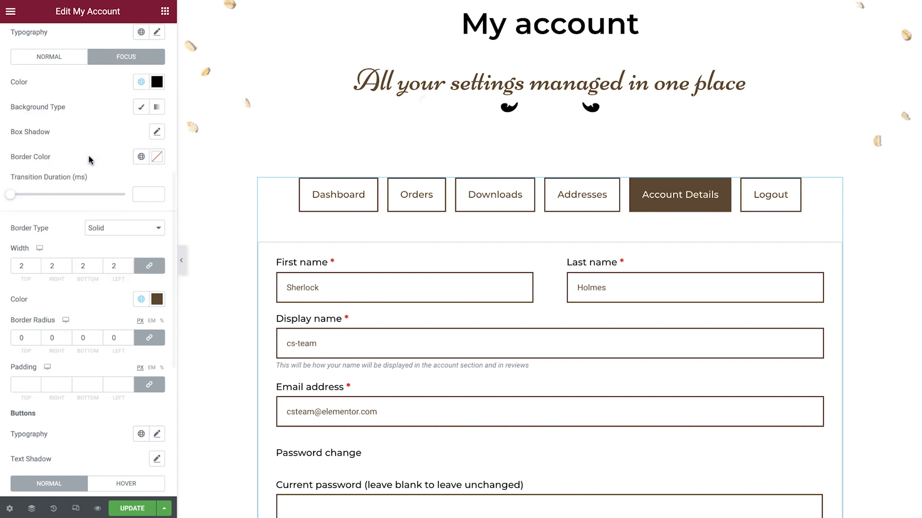
pyautogui.click(140, 157)
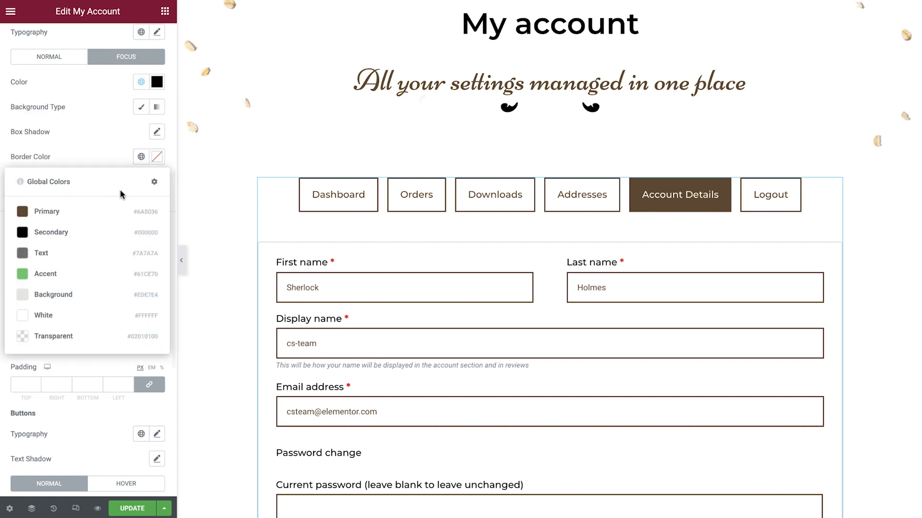
pyautogui.click(101, 232)
pyautogui.click(118, 384)
pyautogui.write('14')
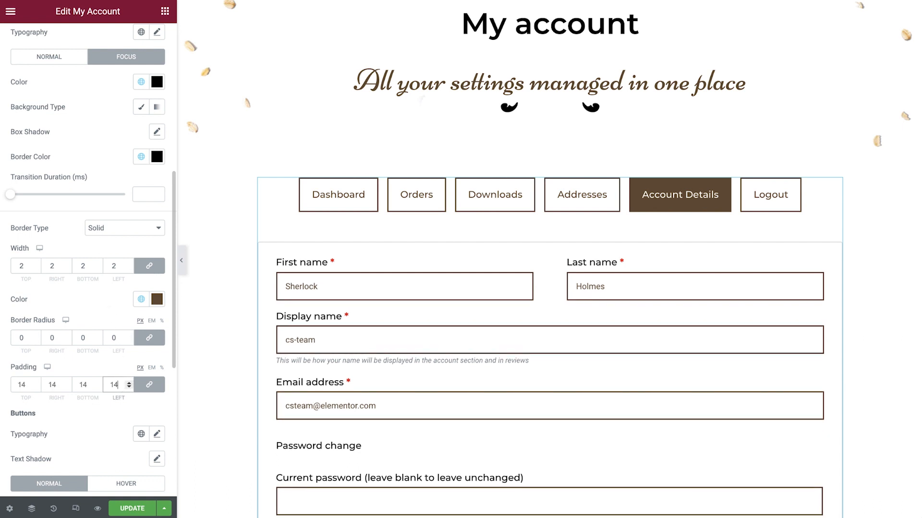
# Step: Apply the global Text font to the form buttons
pyautogui.scroll(-6, 90, 415)
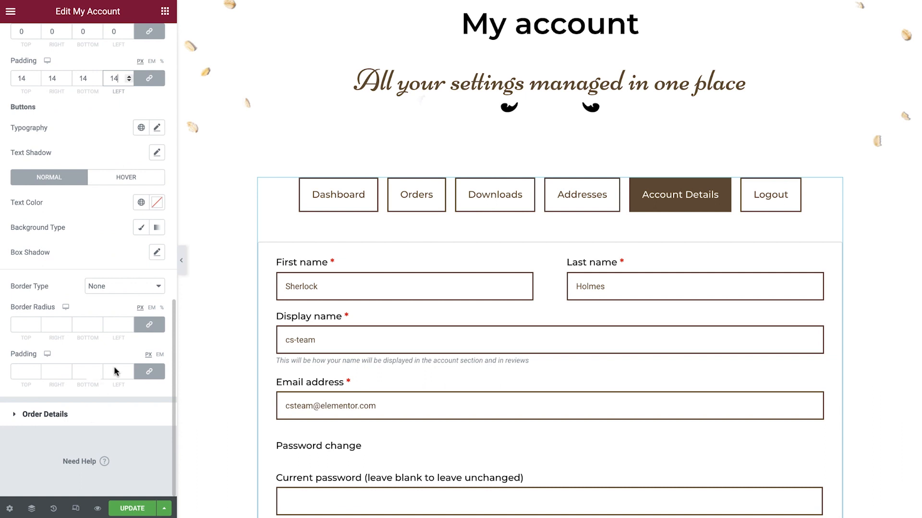
pyautogui.click(141, 127)
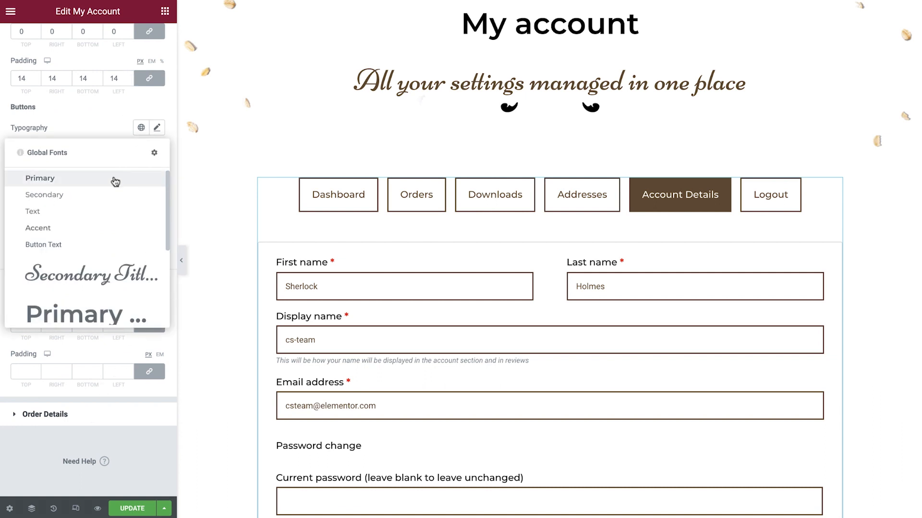
pyautogui.scroll(-3, 107, 200)
pyautogui.click(75, 295)
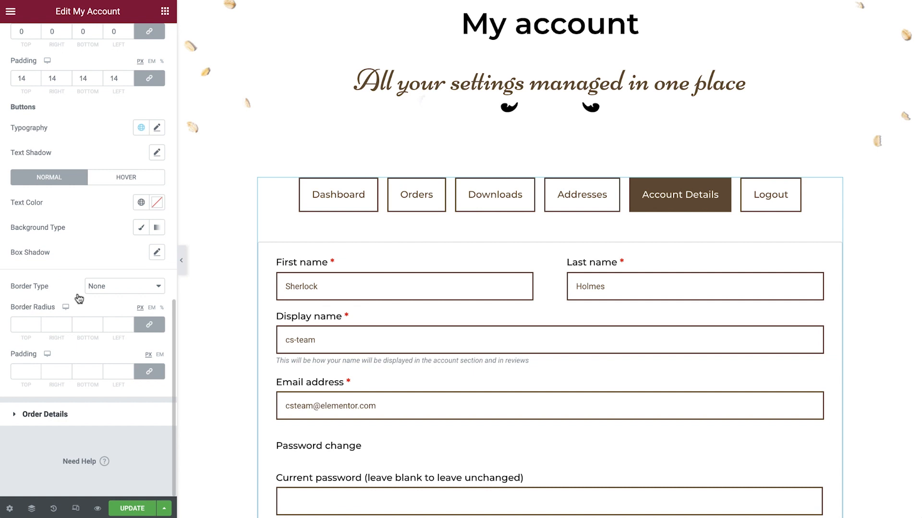
# Step: Give the form buttons' Normal state a Classic background in global color Secondary
pyautogui.scroll(-5, 226, 250)
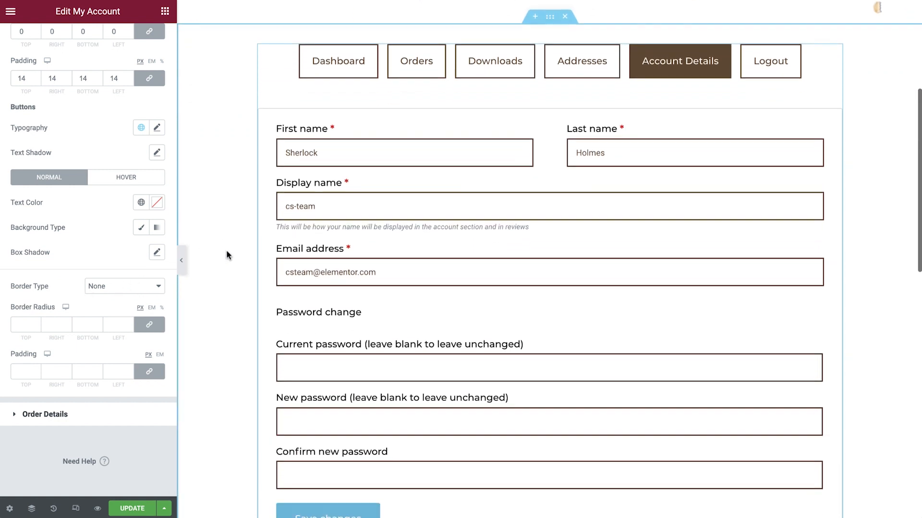
pyautogui.scroll(-1, 226, 250)
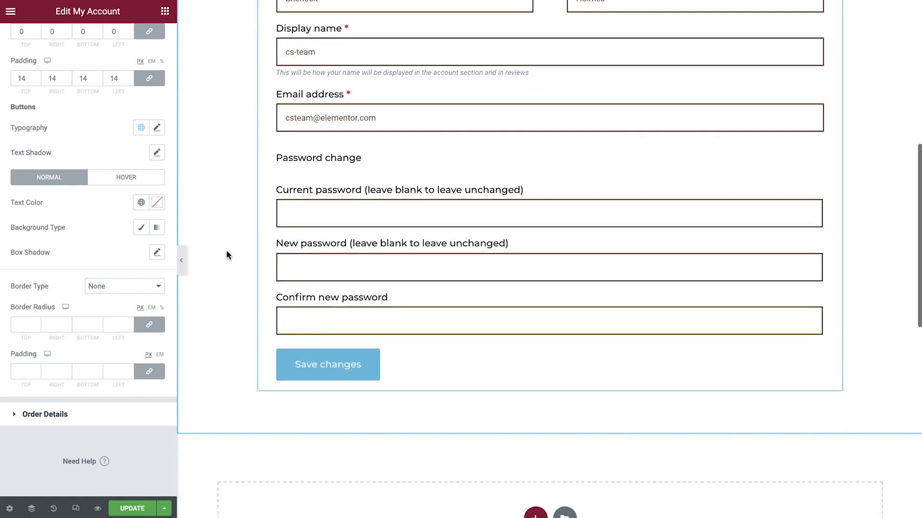
pyautogui.click(140, 227)
pyautogui.click(141, 252)
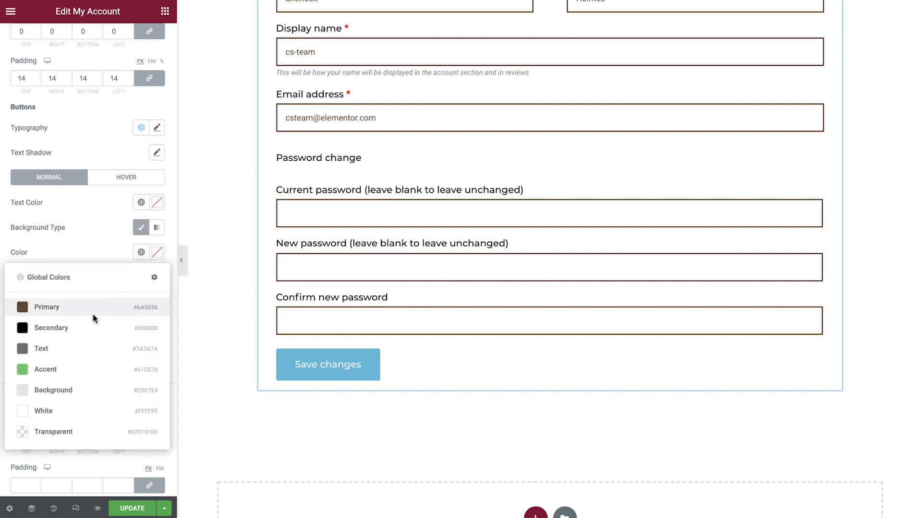
pyautogui.click(91, 326)
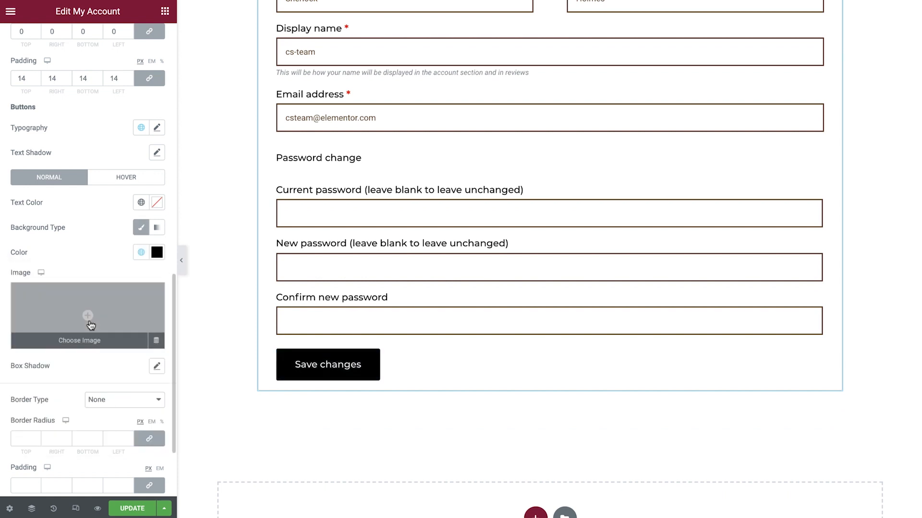
# Step: Give the form buttons' Hover state a Classic background in global color Primary and set the button border radius to 0
pyautogui.click(116, 183)
pyautogui.click(140, 228)
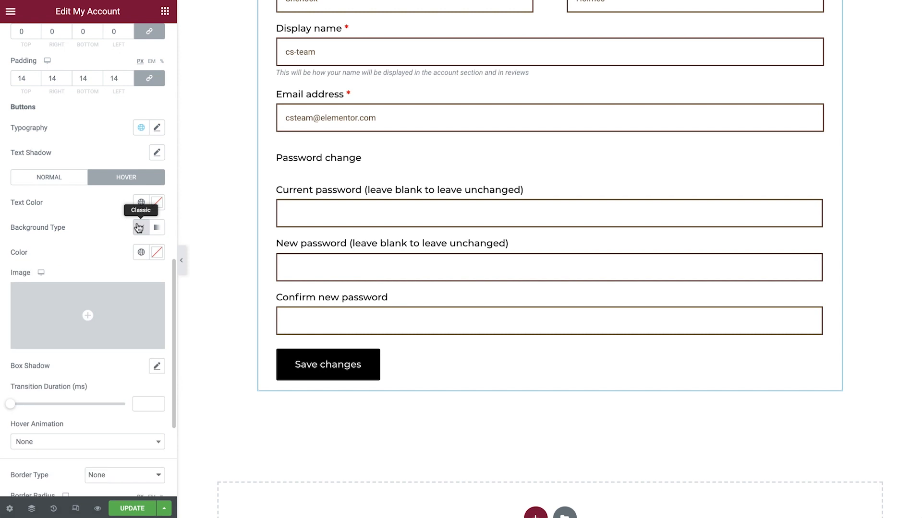
pyautogui.click(141, 252)
pyautogui.click(82, 307)
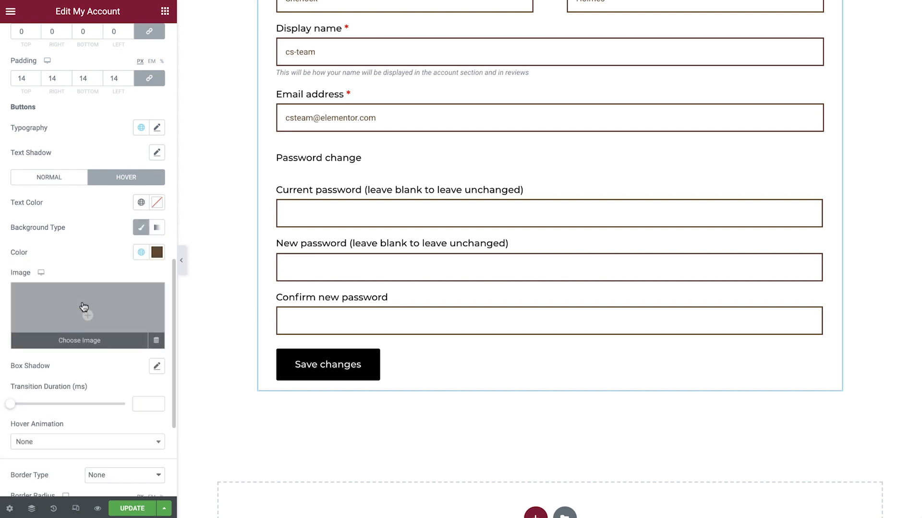
pyautogui.scroll(-3, 83, 307)
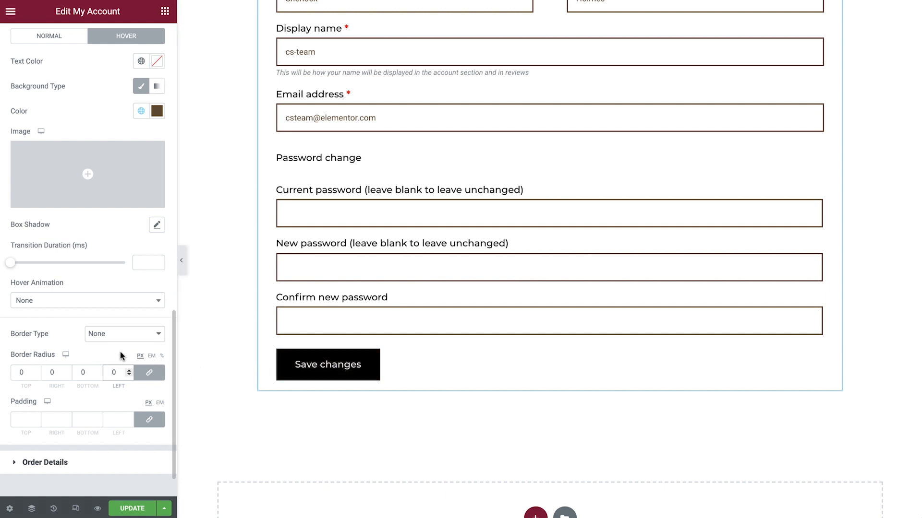
# Step: Show the account's Orders content in the preview and apply the global Text font to the Order Details' Titles & Totals
pyautogui.click(82, 468)
pyautogui.scroll(4, 225, 342)
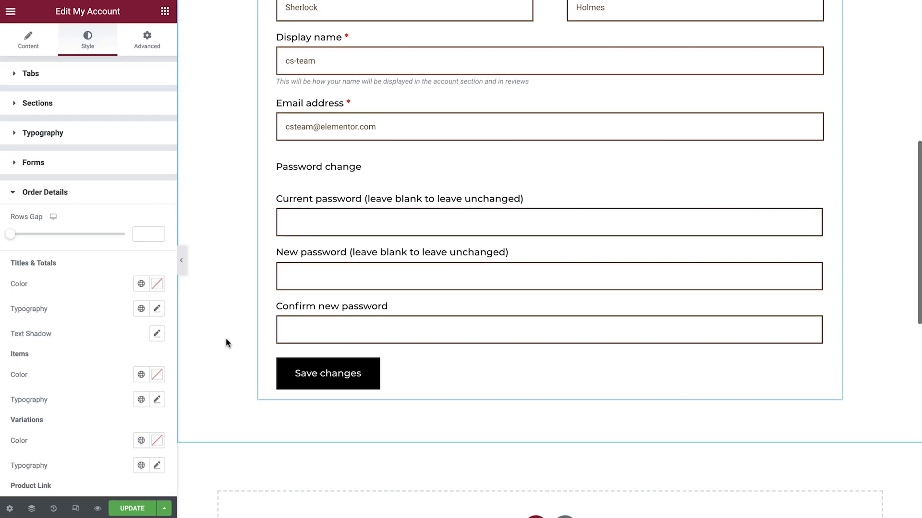
pyautogui.scroll(2, 226, 338)
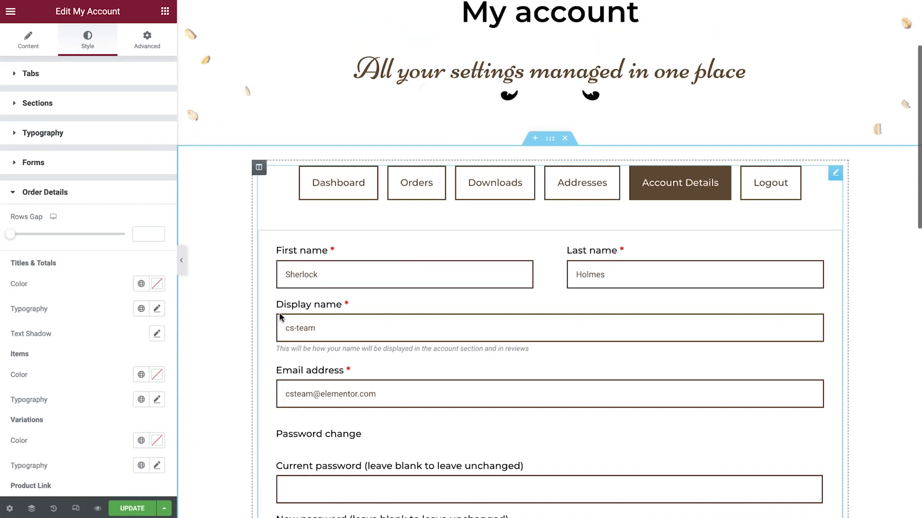
pyautogui.click(418, 188)
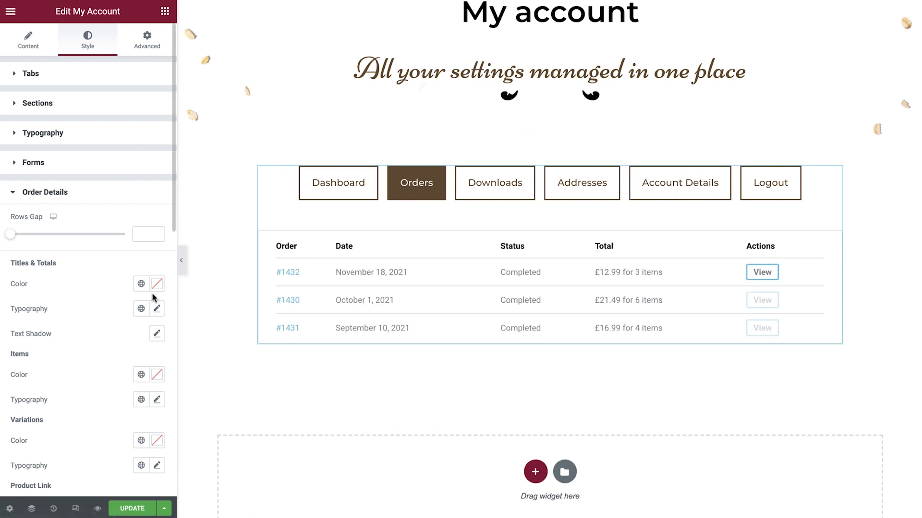
pyautogui.click(142, 308)
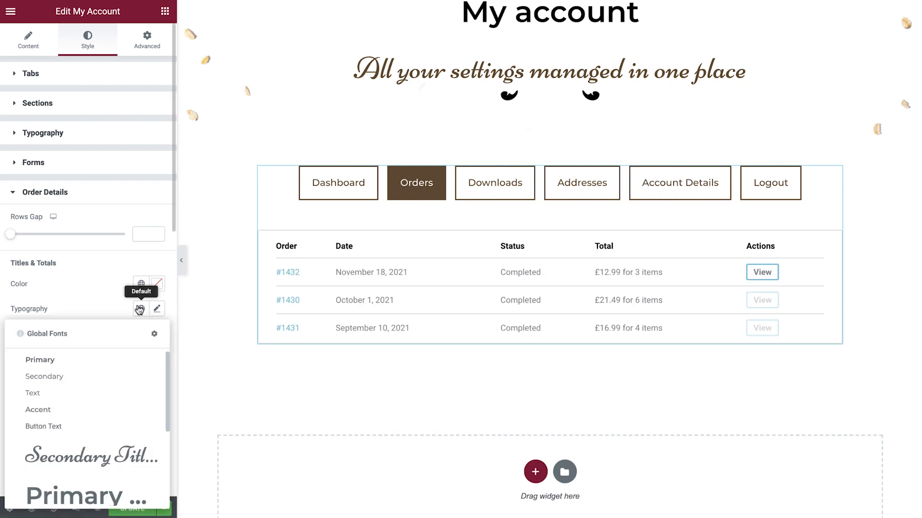
pyautogui.scroll(-3, 93, 381)
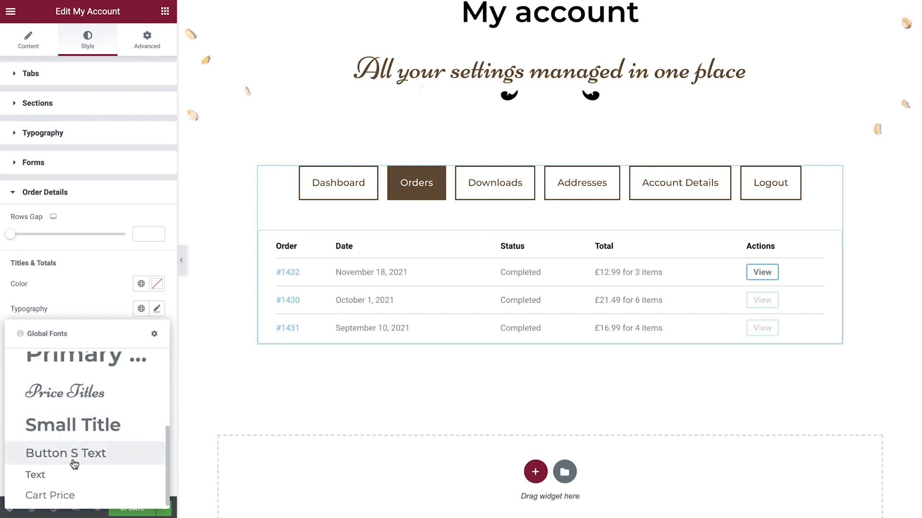
pyautogui.click(70, 474)
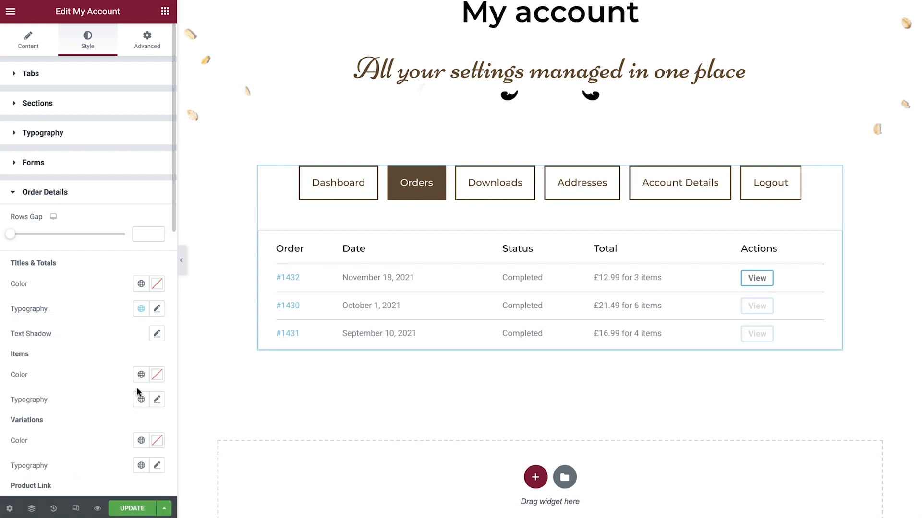
# Step: Set the Order Details' Items text to global color Secondary and the global Text font
pyautogui.click(141, 376)
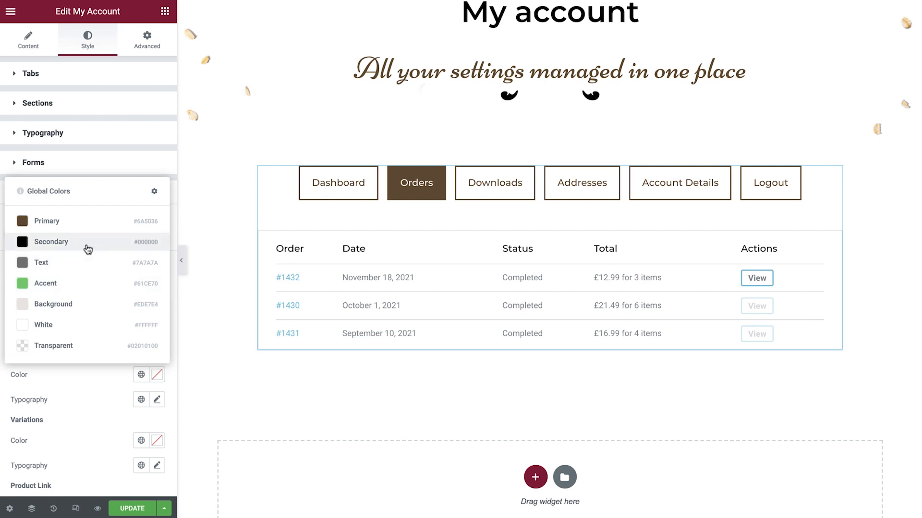
pyautogui.click(87, 244)
pyautogui.click(140, 400)
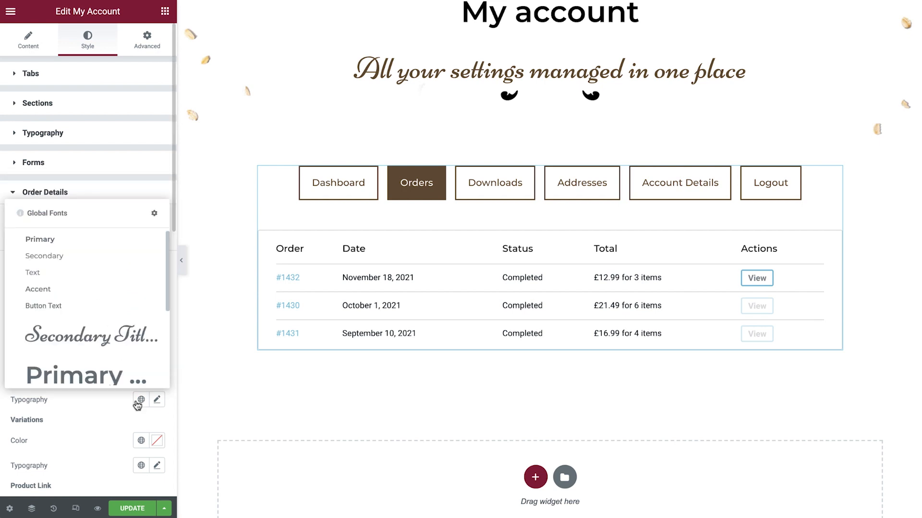
pyautogui.scroll(-3, 96, 353)
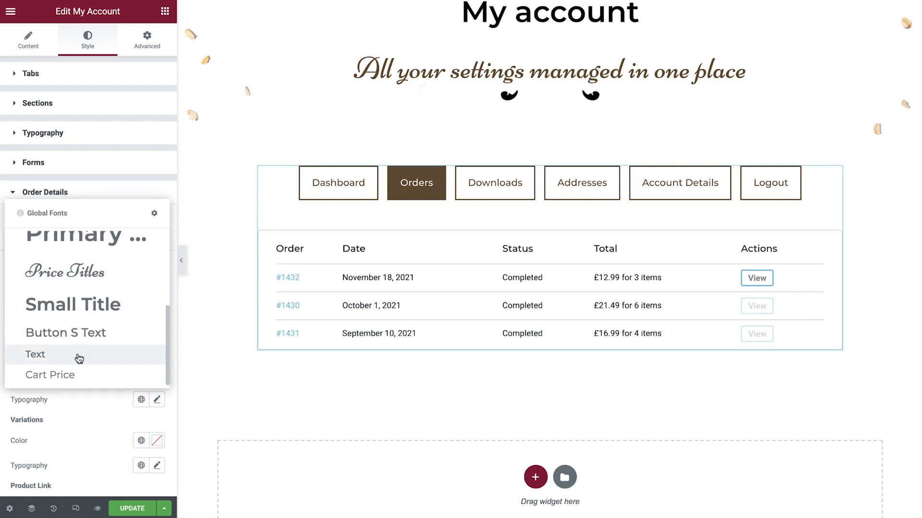
pyautogui.click(78, 355)
# Step: Set the Order Details' product link to global color Primary in Normal state and global color Secondary in Hover state
pyautogui.scroll(-5, 77, 353)
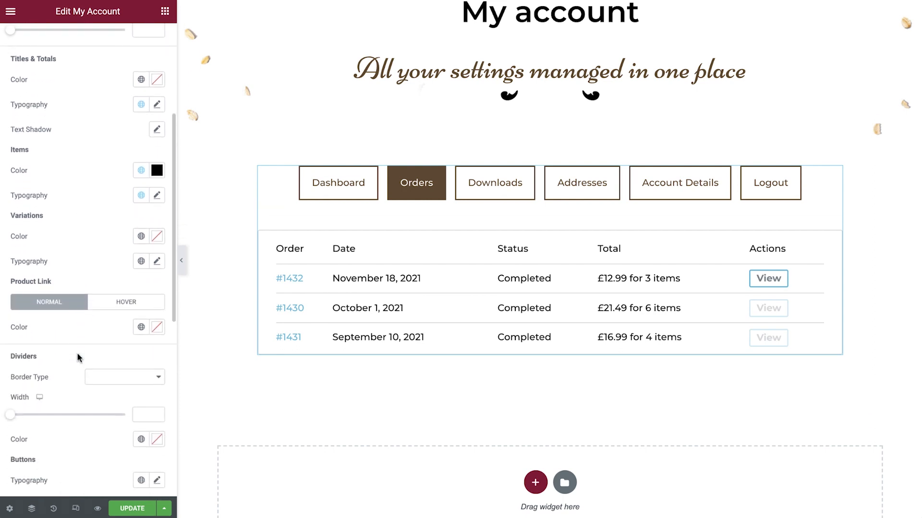
pyautogui.click(140, 284)
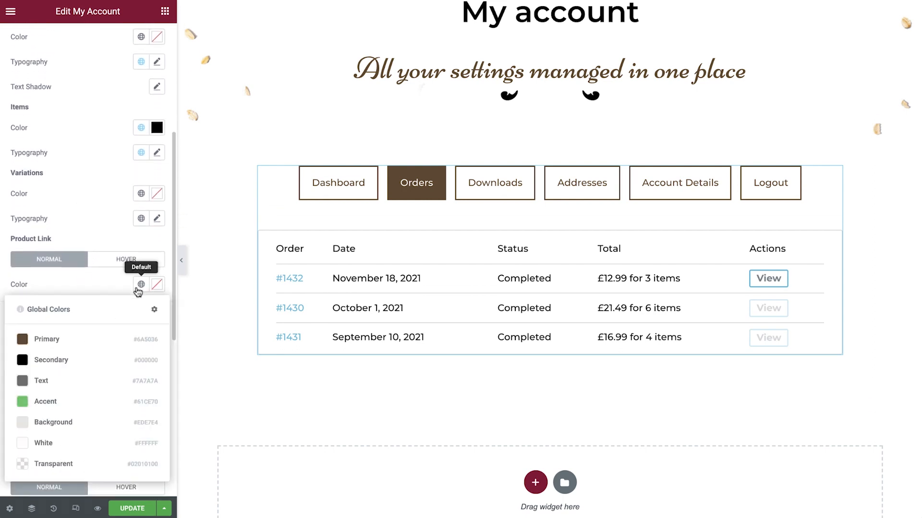
pyautogui.click(85, 342)
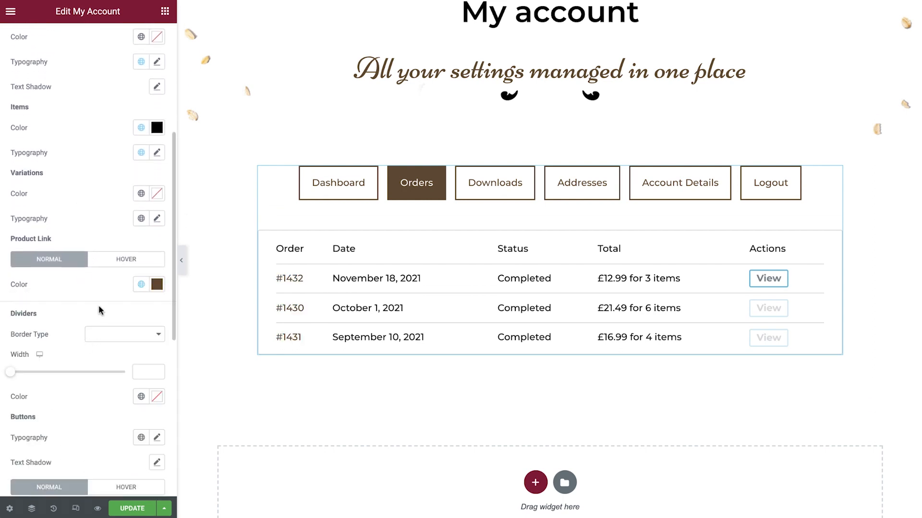
pyautogui.click(123, 263)
pyautogui.click(141, 284)
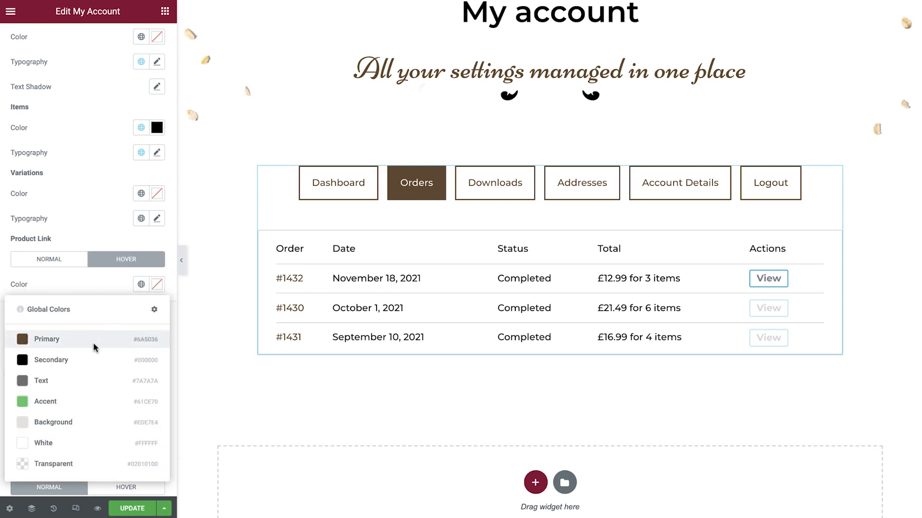
pyautogui.click(83, 361)
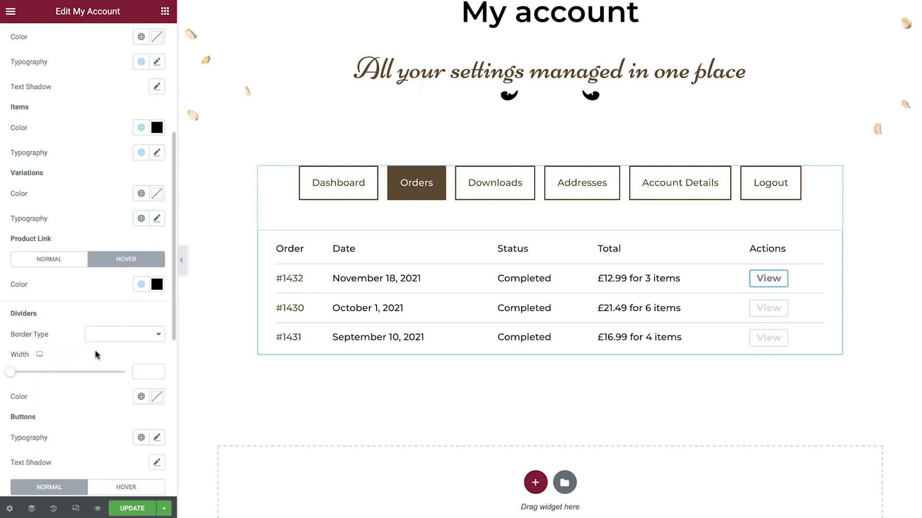
# Step: Make the Order Details' dividers Solid with a width of 2 in global color Primary
pyautogui.click(128, 339)
pyautogui.click(122, 349)
pyautogui.click(140, 371)
pyautogui.write('2')
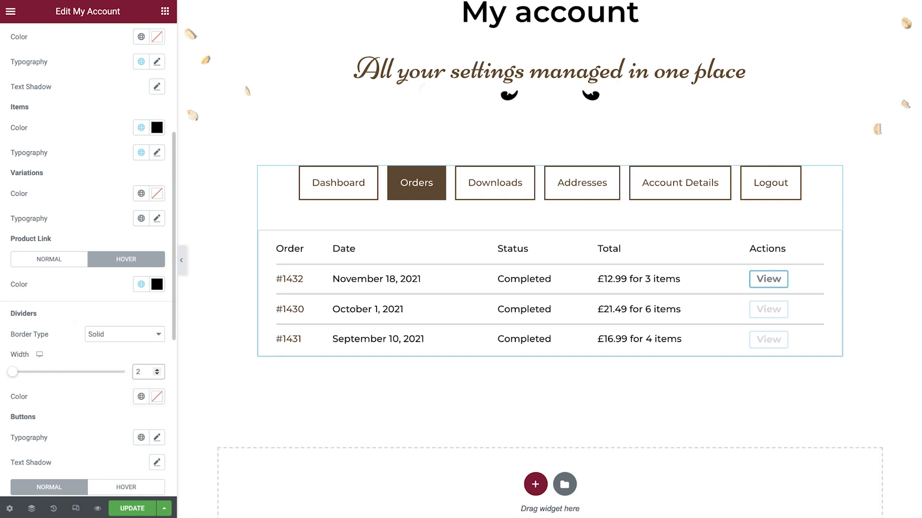
pyautogui.click(141, 396)
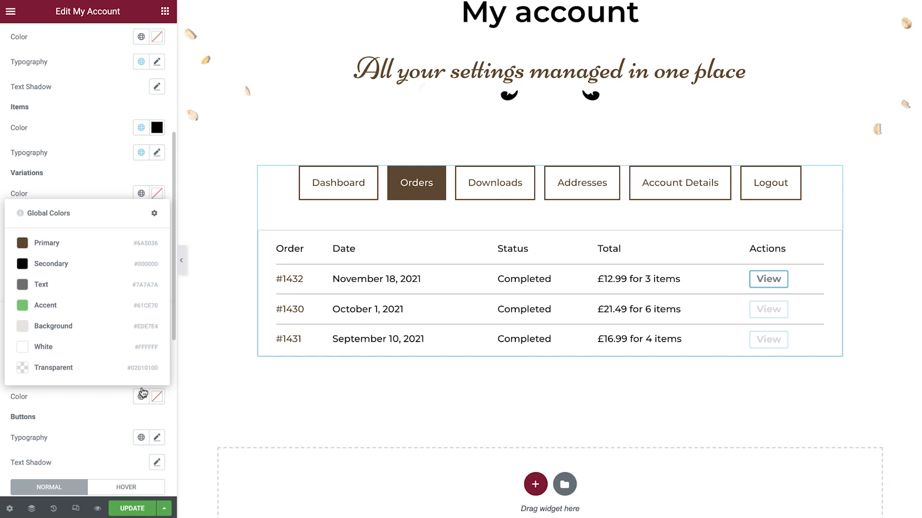
pyautogui.click(95, 255)
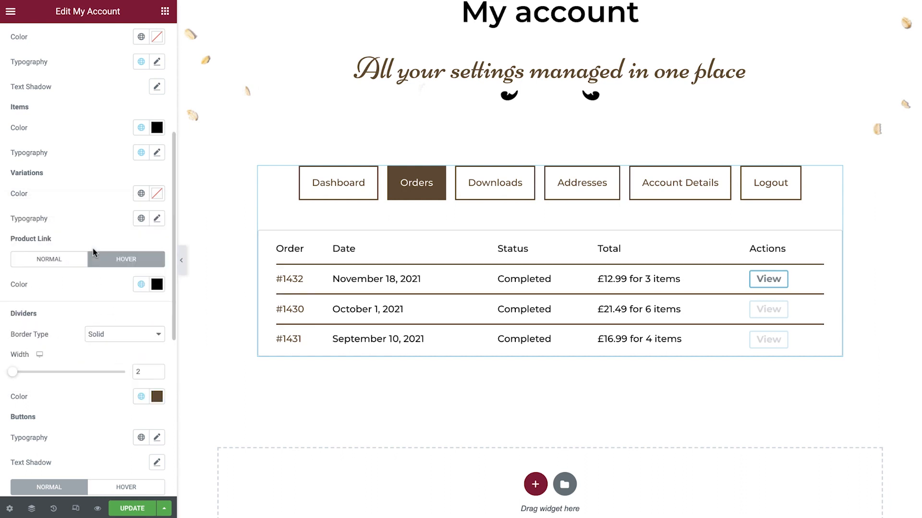
# Step: Apply the global Accent font to the Order Details buttons
pyautogui.scroll(-4, 95, 253)
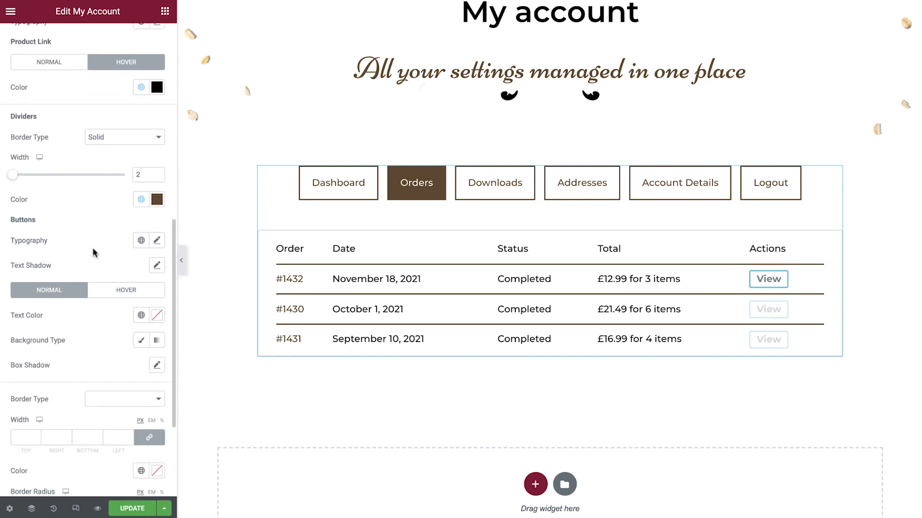
pyautogui.click(141, 241)
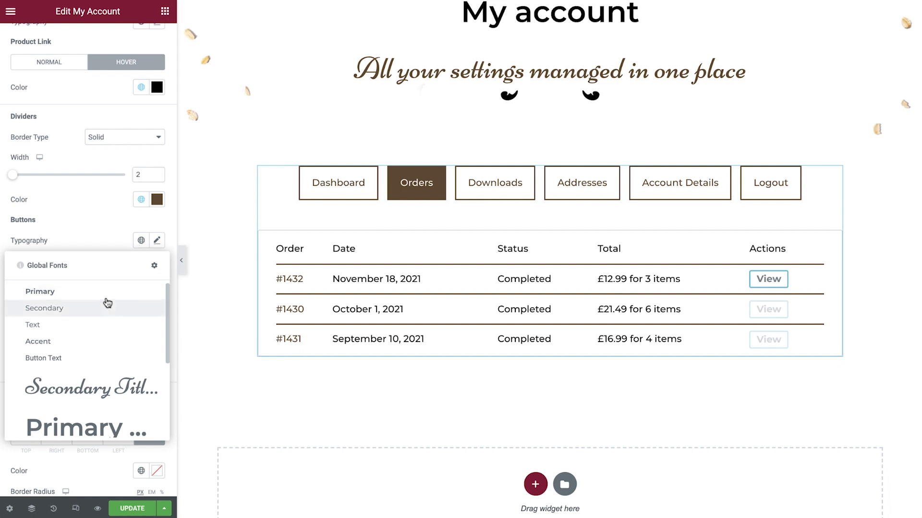
pyautogui.click(35, 343)
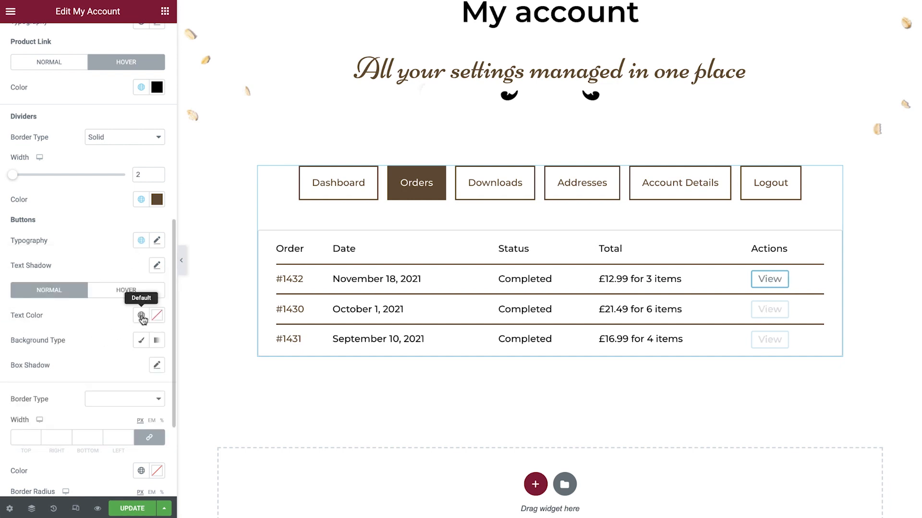
# Step: Give the Order Details buttons' Normal state global White text and a Classic background in global color Secondary
pyautogui.click(142, 317)
pyautogui.click(86, 474)
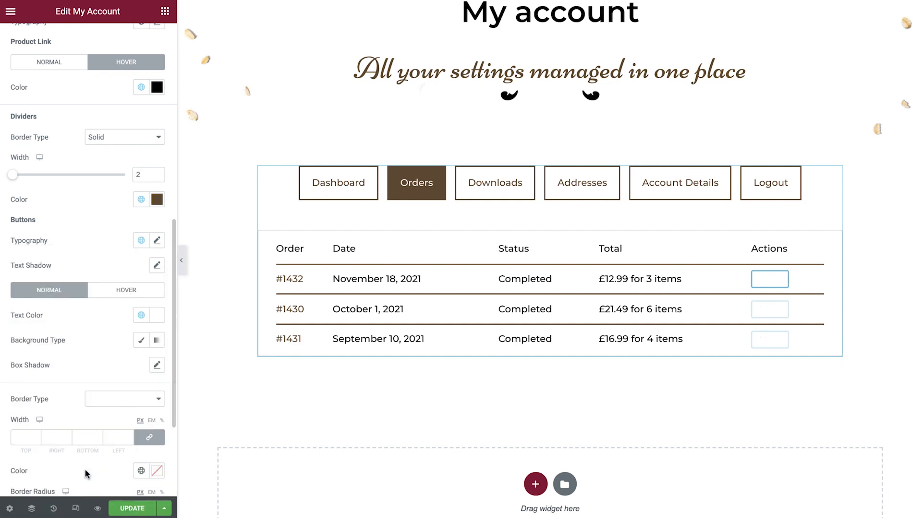
pyautogui.click(140, 341)
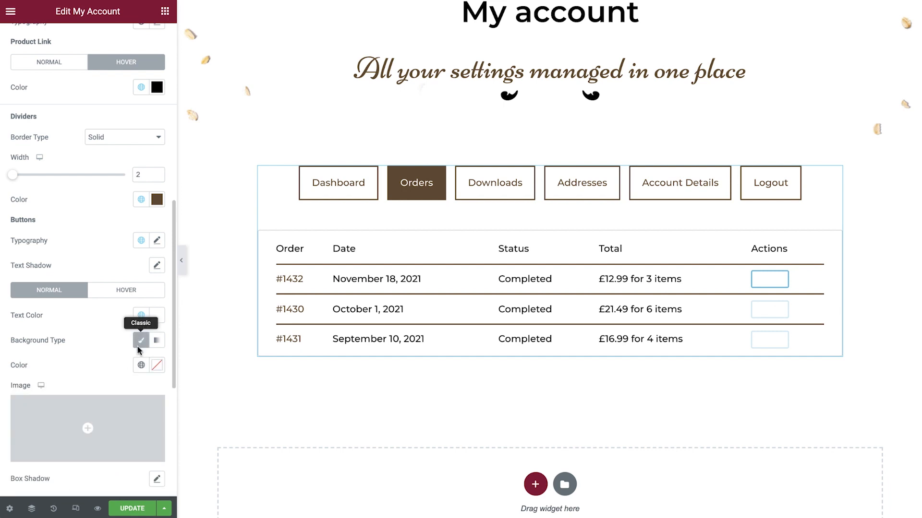
pyautogui.click(141, 365)
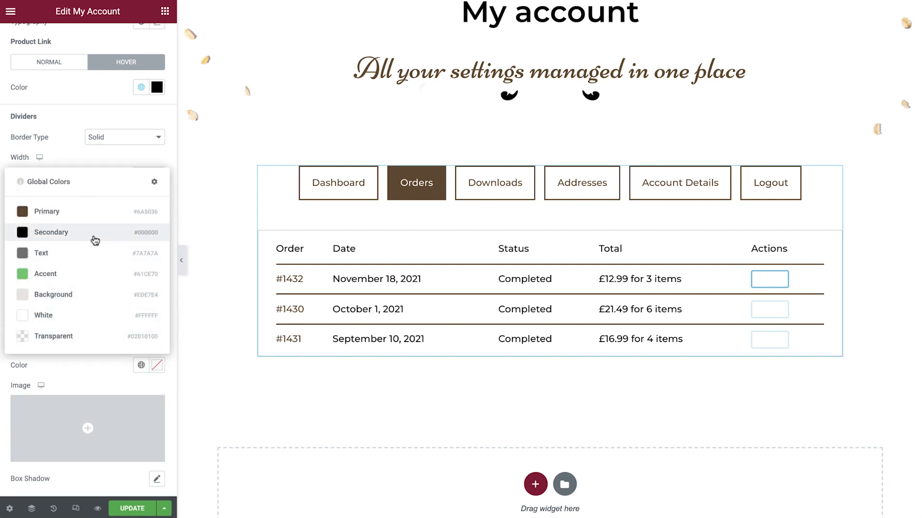
pyautogui.click(95, 241)
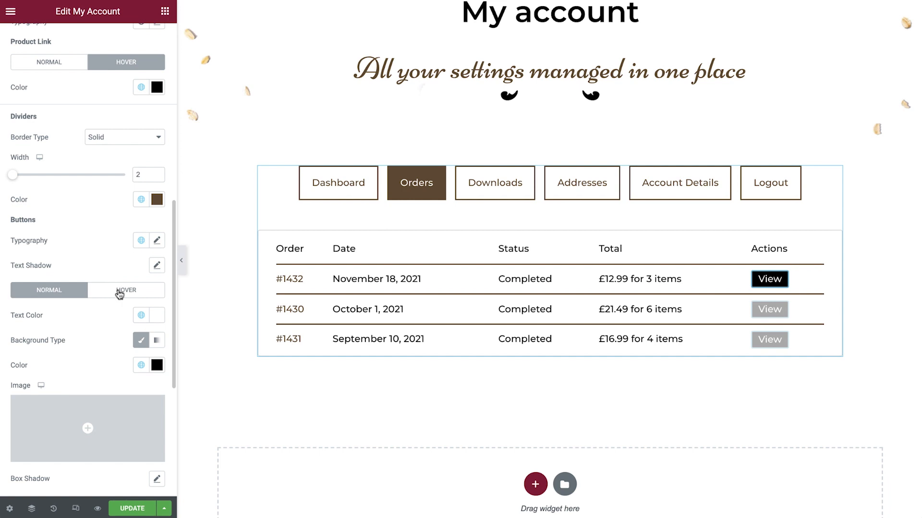
# Step: Give the Order Details buttons' Hover state global White text and a Classic background in global color Primary
pyautogui.click(117, 291)
pyautogui.click(141, 315)
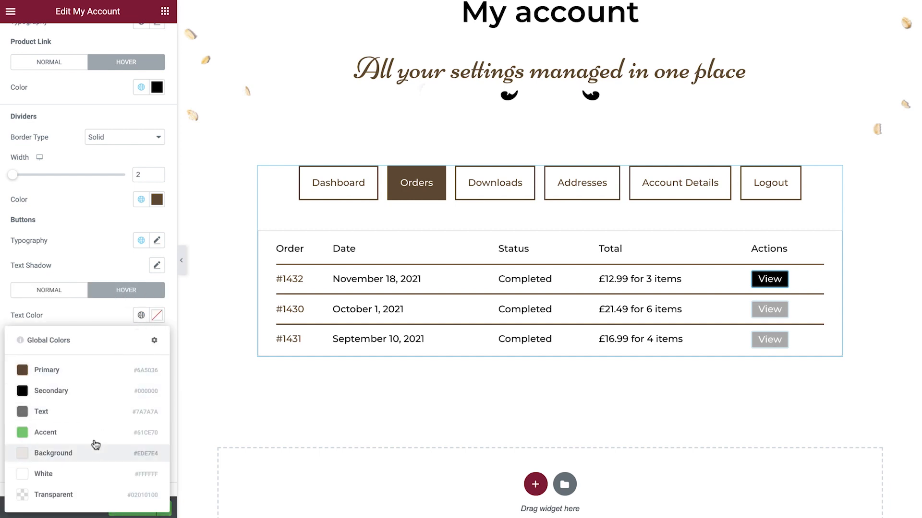
pyautogui.click(91, 471)
pyautogui.click(141, 341)
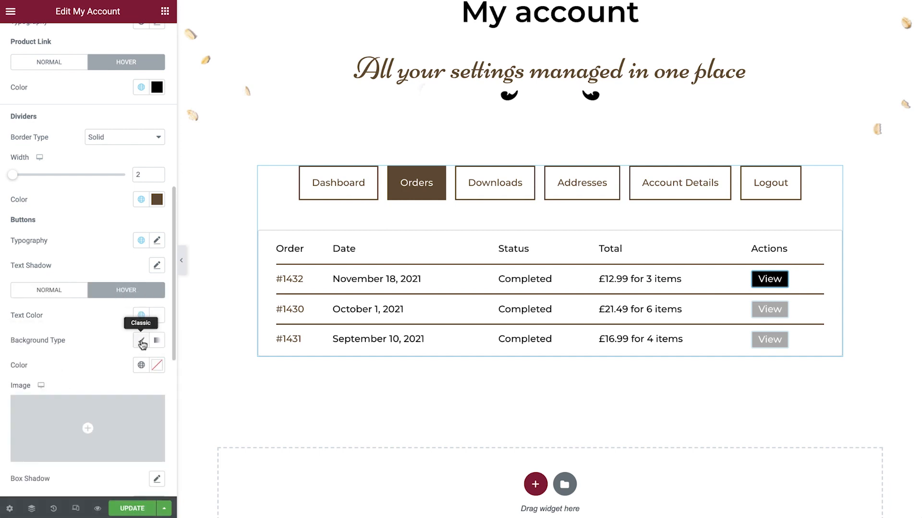
pyautogui.click(141, 364)
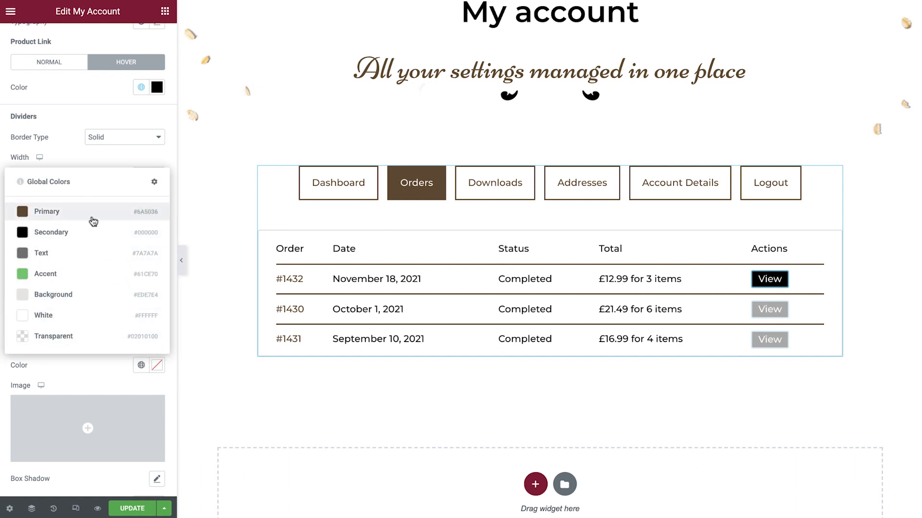
pyautogui.click(90, 216)
# Step: Set the Order Details buttons' border radius to 0 and add a Solid border 1 px wide on all sides
pyautogui.scroll(-2, 91, 217)
pyautogui.scroll(-3, 90, 217)
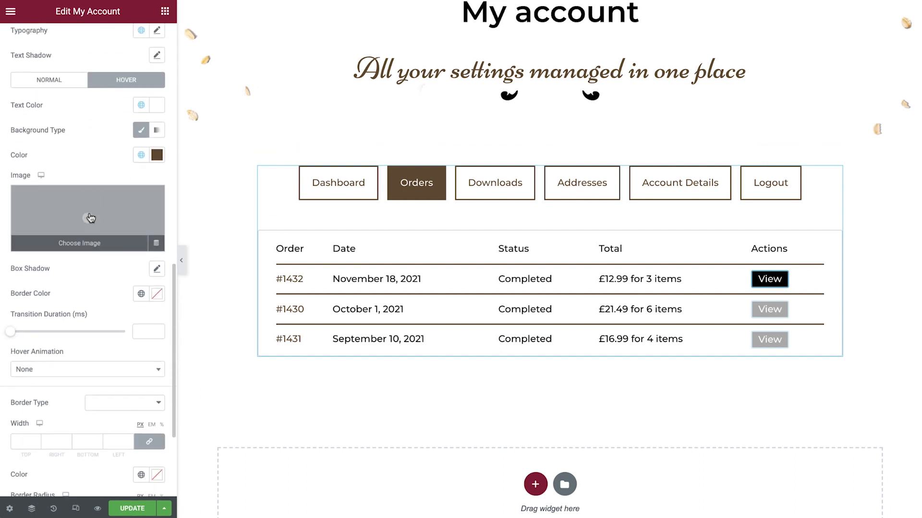
pyautogui.scroll(-3, 109, 330)
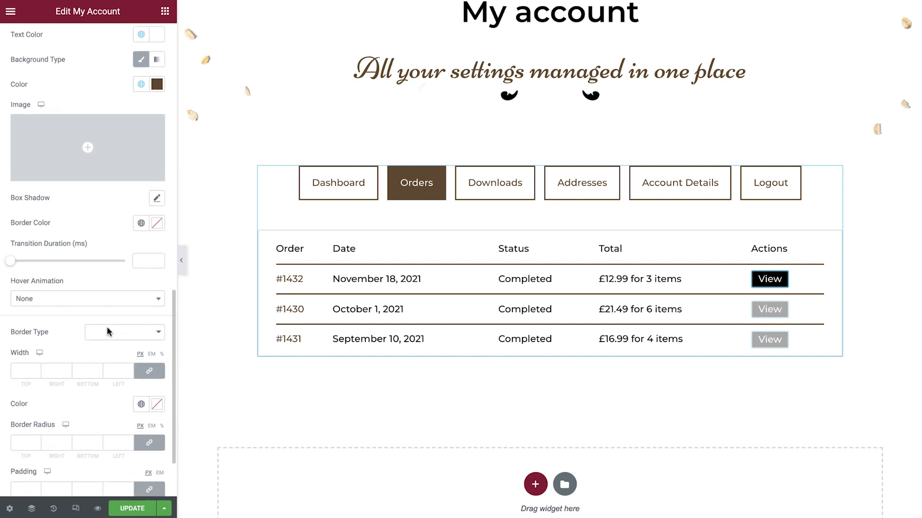
pyautogui.click(115, 375)
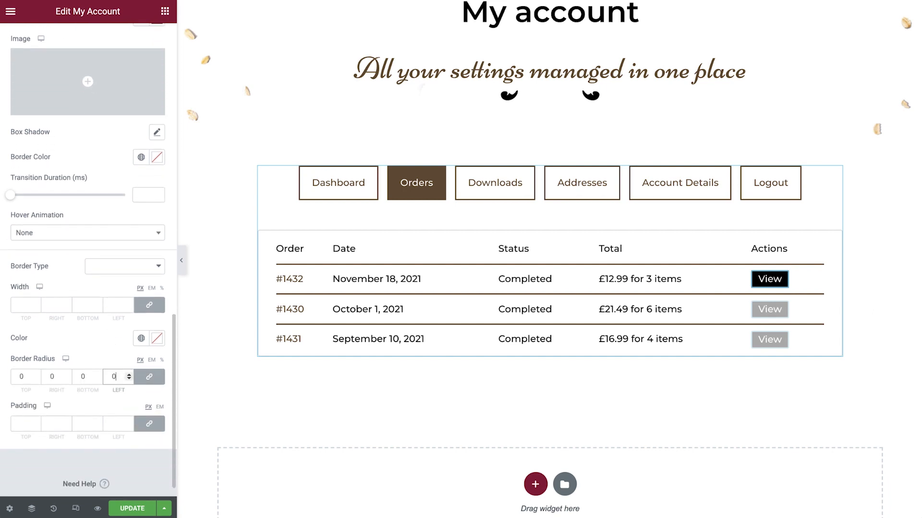
pyautogui.click(155, 270)
pyautogui.click(147, 279)
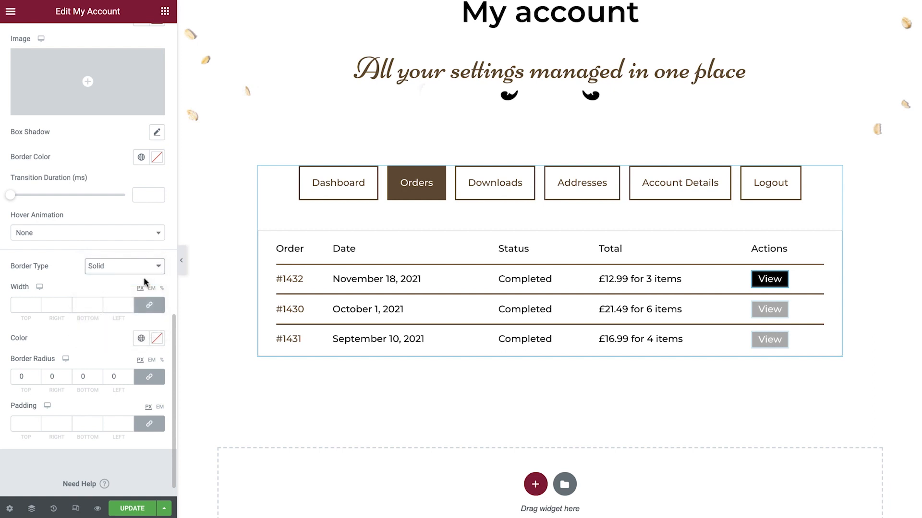
pyautogui.click(118, 305)
pyautogui.write('1')
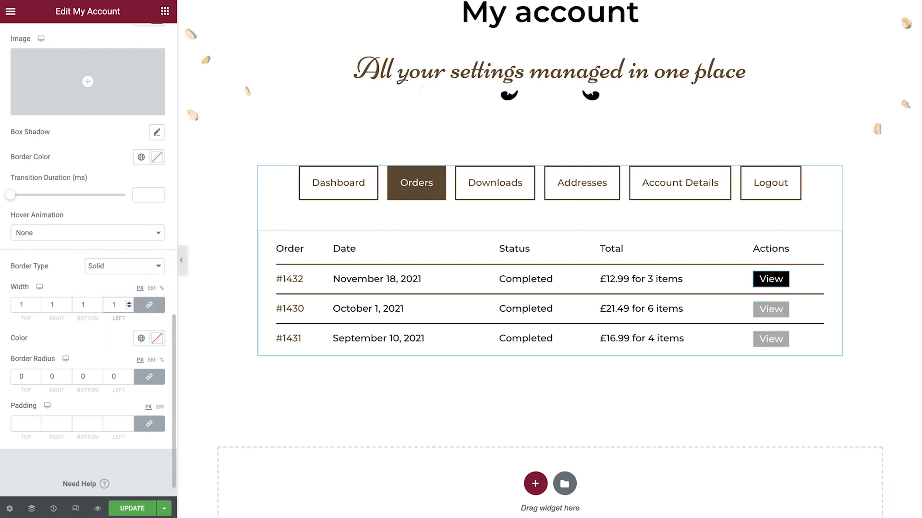
# Step: Set the Order Details buttons' border color to global Secondary and their padding to 10 px top and bottom, 20 px right and left
pyautogui.click(141, 339)
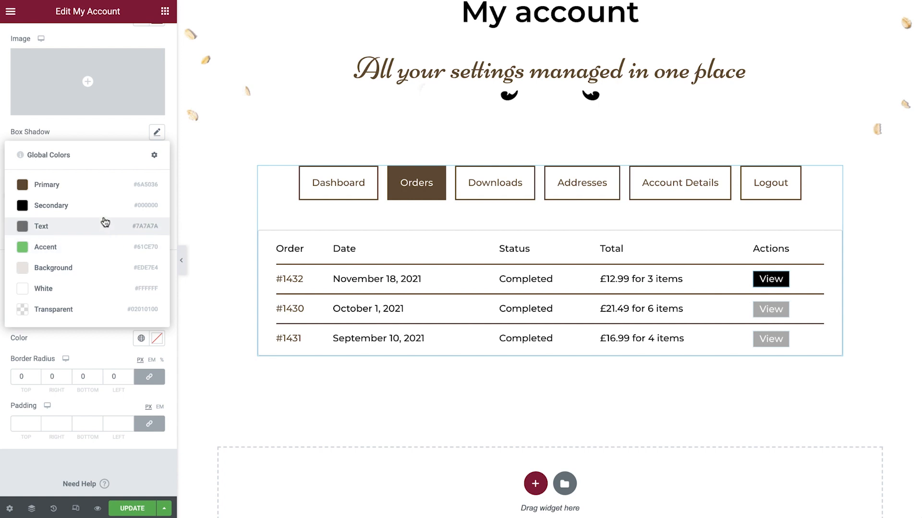
pyautogui.click(101, 211)
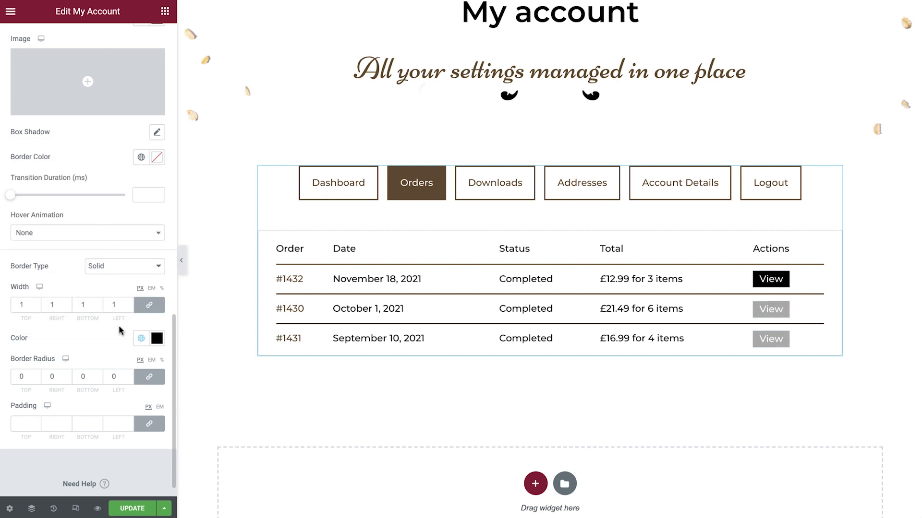
pyautogui.click(148, 423)
pyautogui.click(24, 423)
pyautogui.write('10')
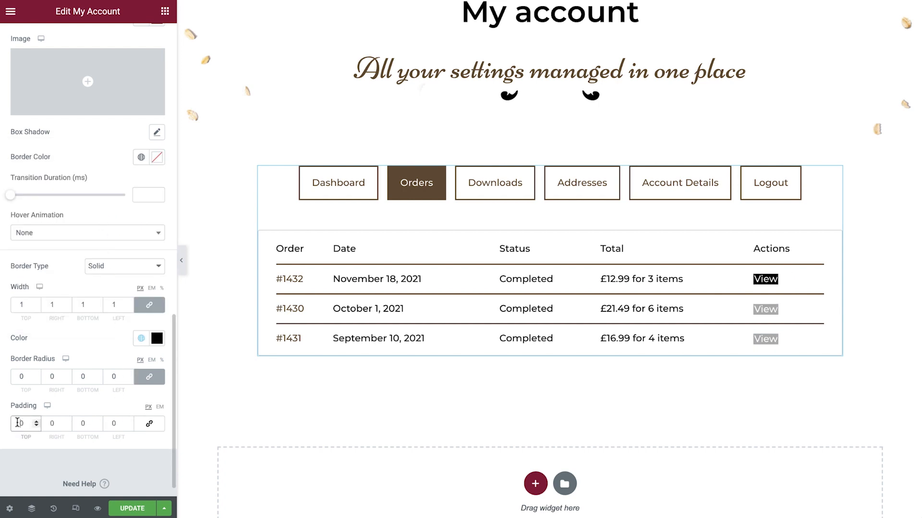
pyautogui.press('Tab')
pyautogui.write('20')
pyautogui.press('Tab')
pyautogui.write('10')
pyautogui.press('Tab')
pyautogui.write('20')
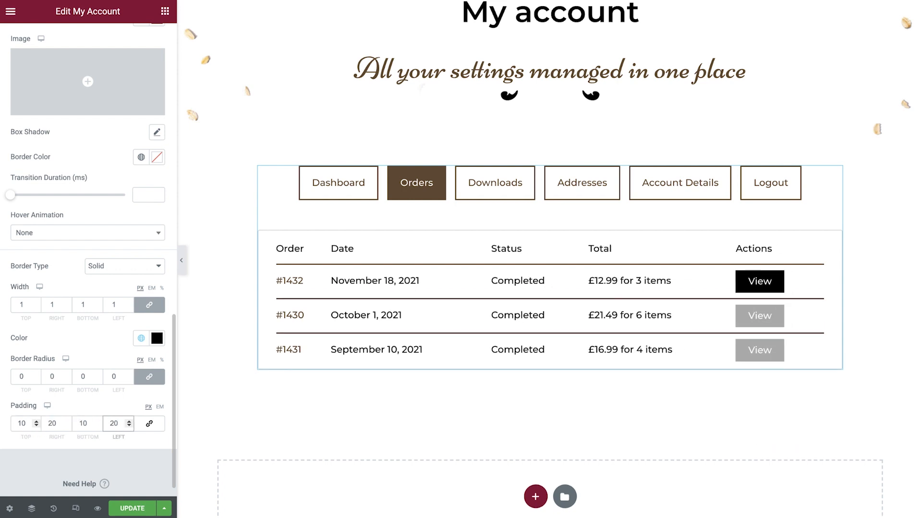
# Step: Update the My account page and review the November 18, 2021 order's details in the Orders section of the live page
pyautogui.click(133, 510)
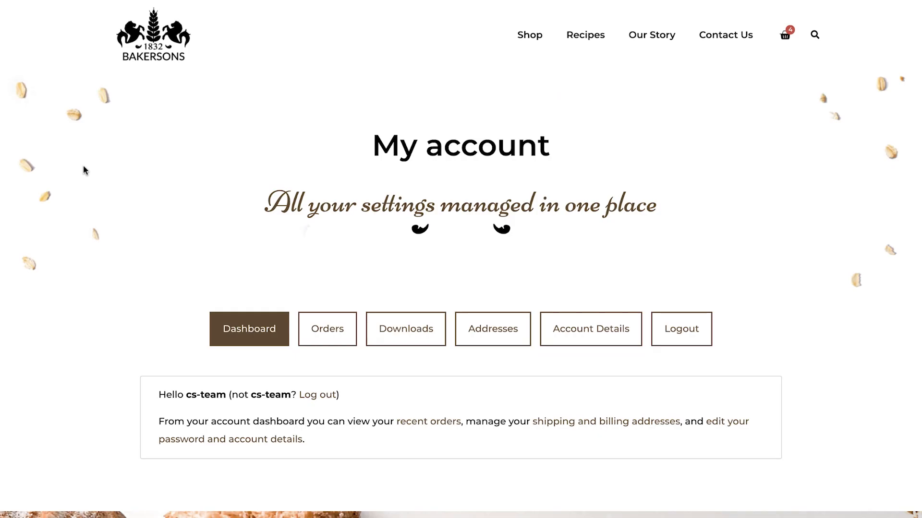
pyautogui.scroll(-4, 84, 170)
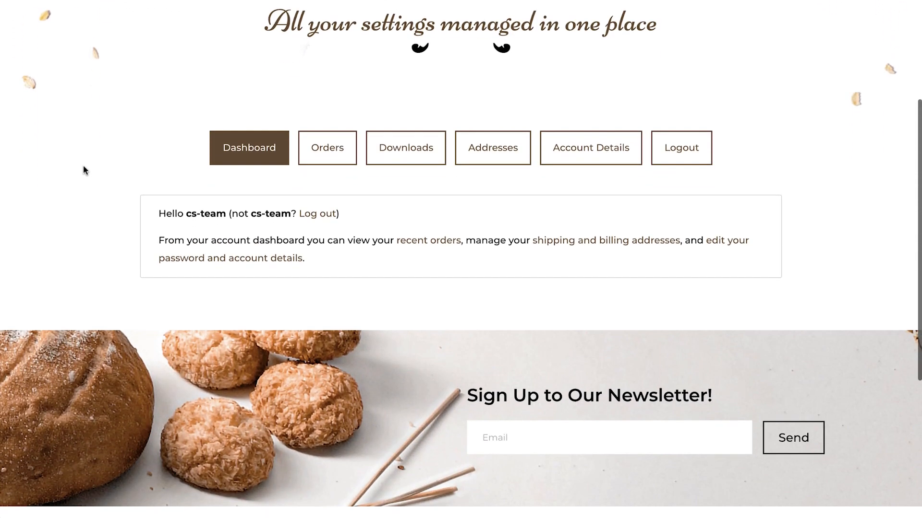
pyautogui.click(336, 157)
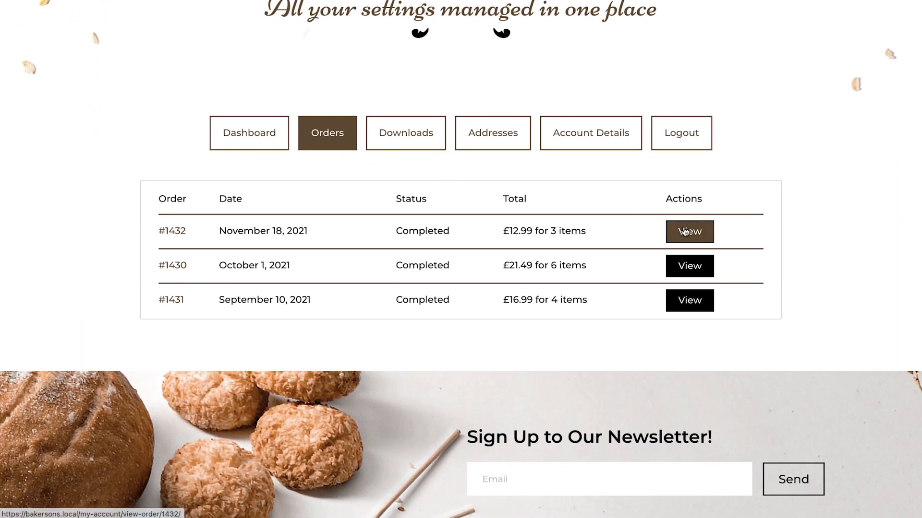
pyautogui.click(685, 231)
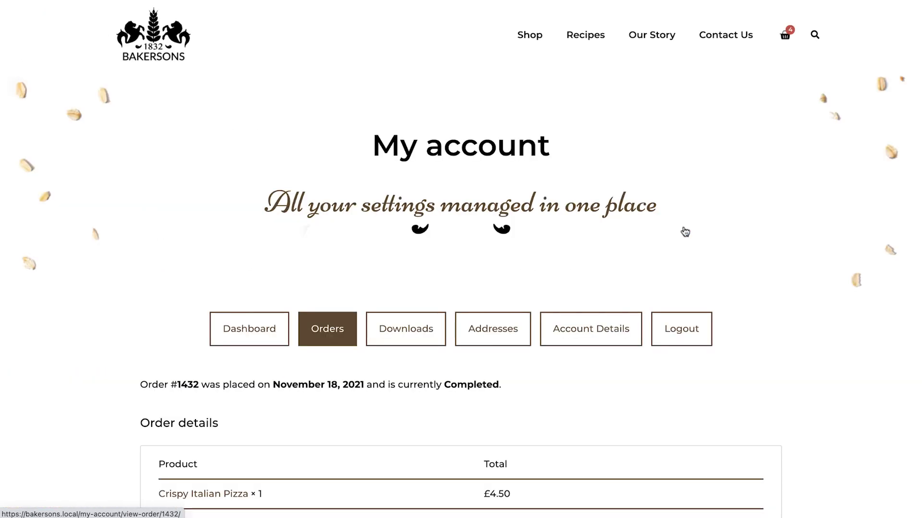
pyautogui.scroll(-4, 685, 232)
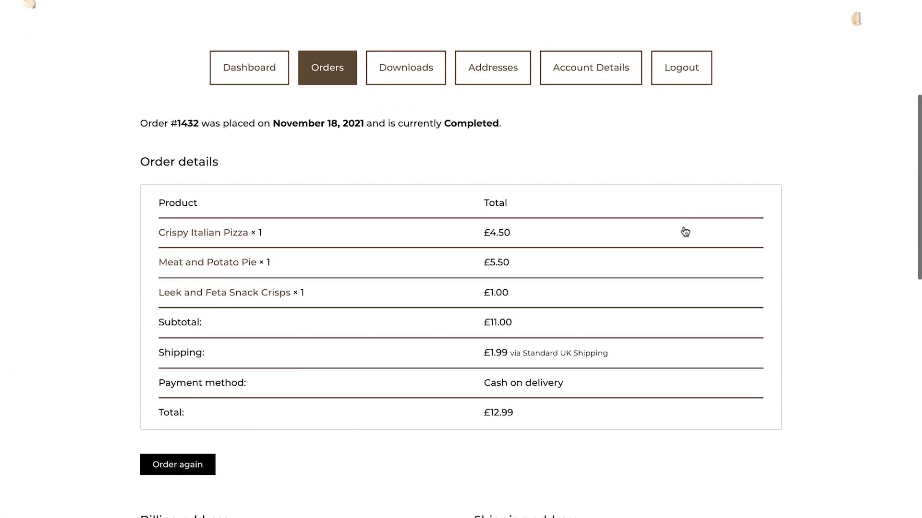